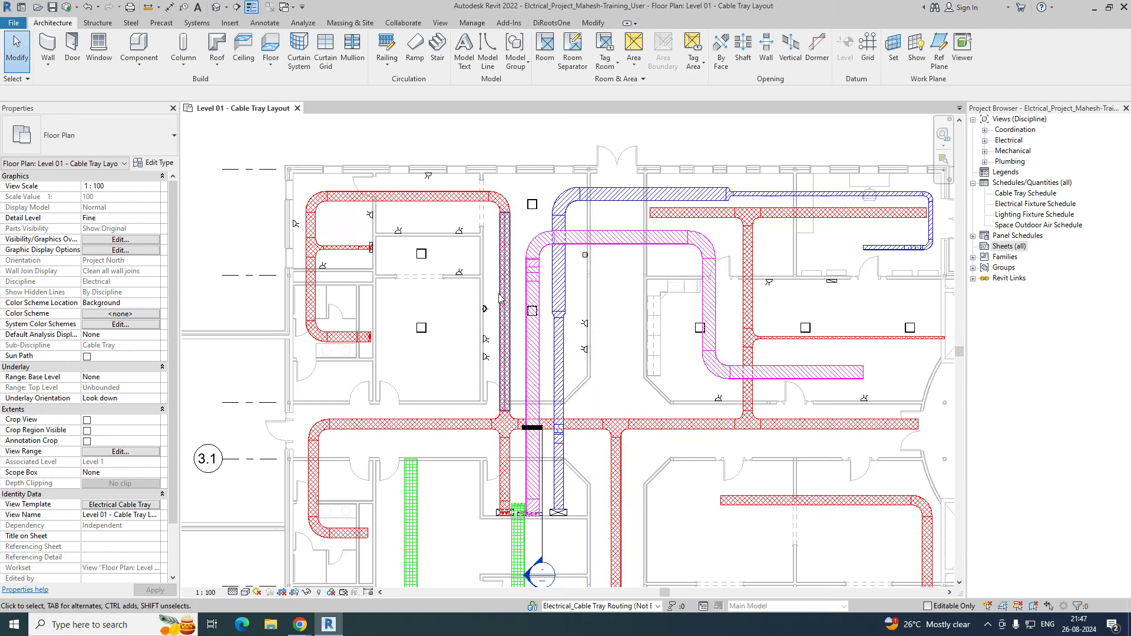
Zoom around the cable tray plan and expand the Electrical views in the Project Browser.
scroll(344, 324, up, 3)
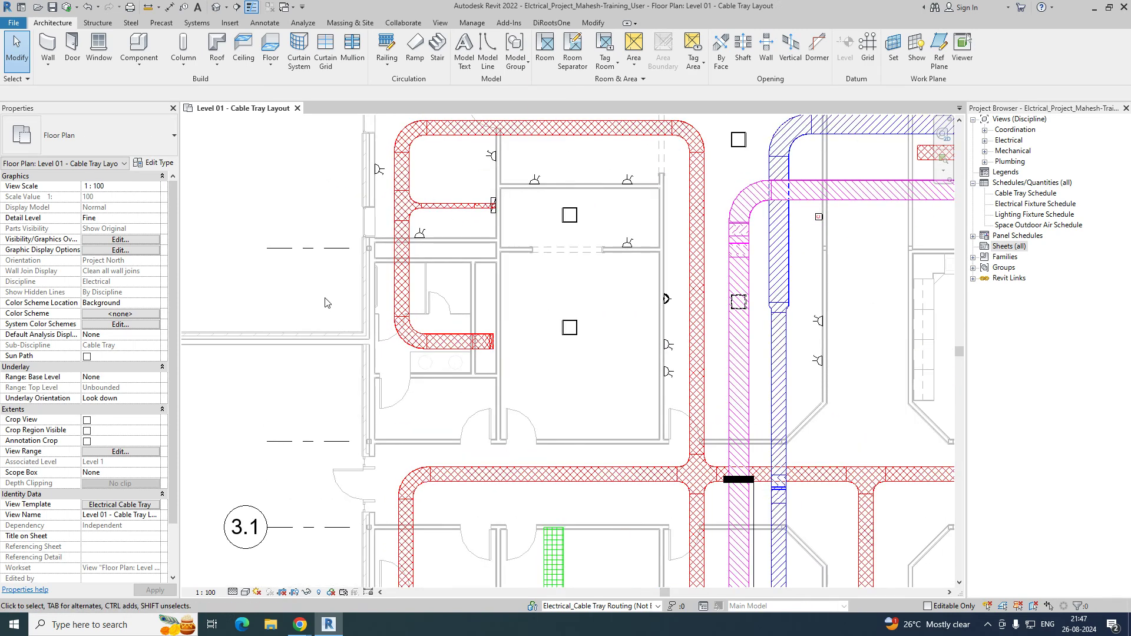
scroll(516, 377, down, 5)
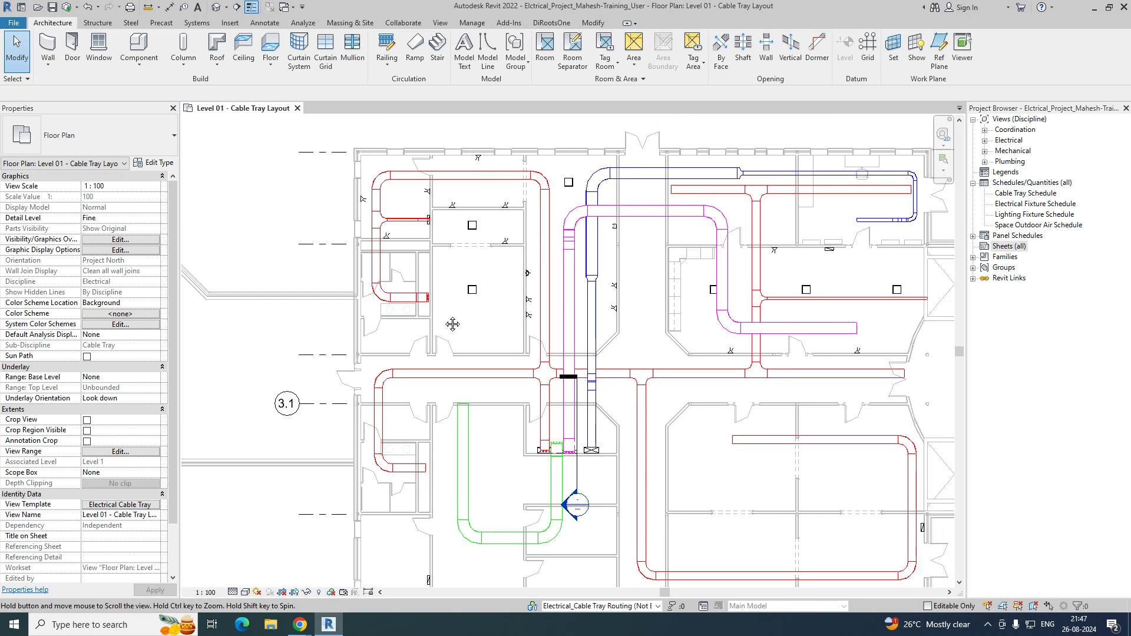
scroll(446, 333, down, 2)
middle_drag(458, 336, 525, 324)
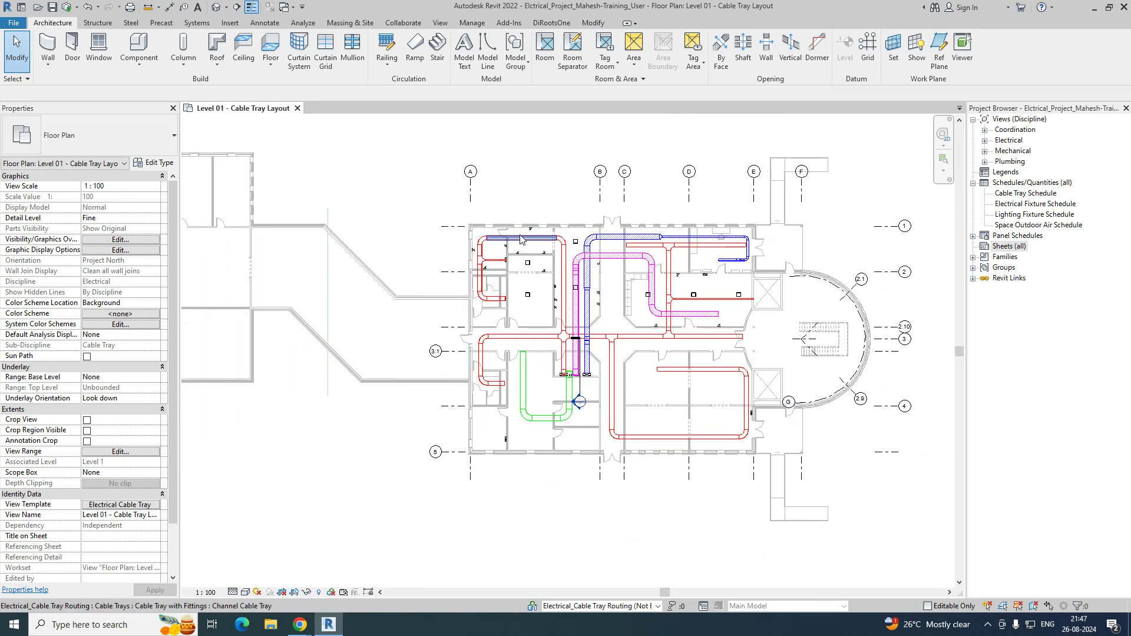
scroll(523, 238, up, 1)
scroll(669, 276, up, 3)
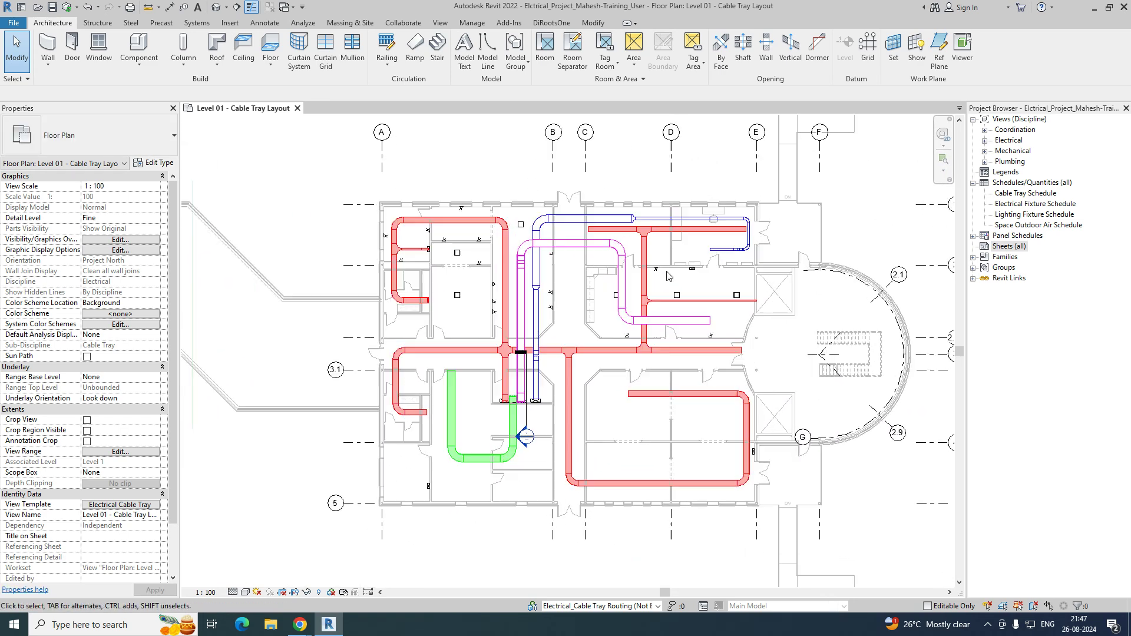
scroll(643, 335, down, 3)
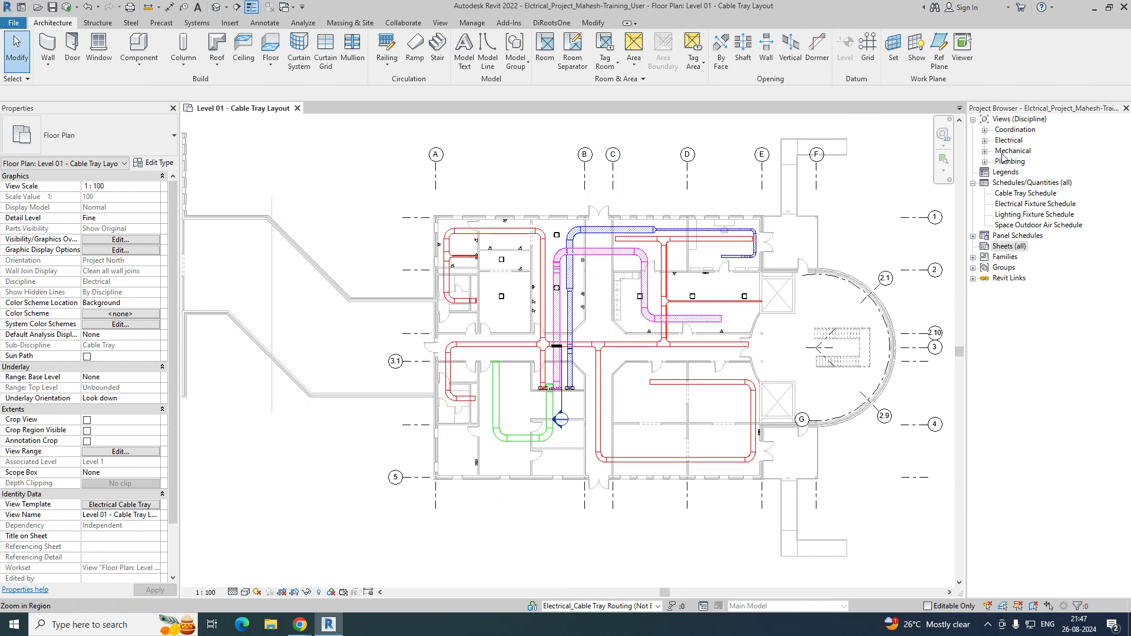
click(985, 141)
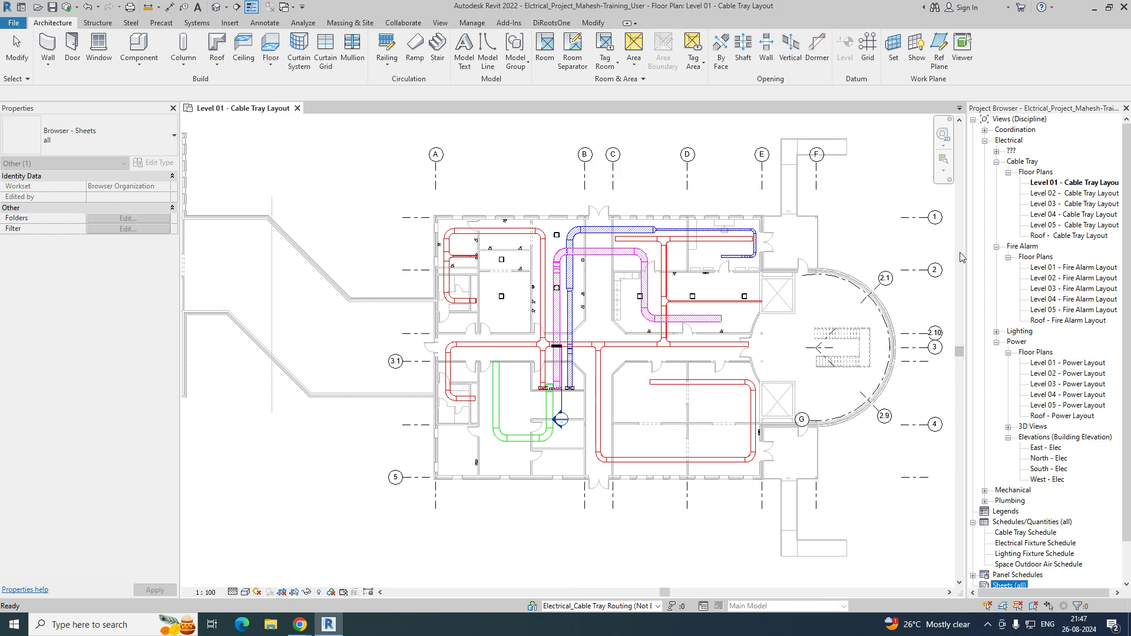
Widen the Project Browser and select the top-left horizontal cable tray.
drag(966, 254, 928, 254)
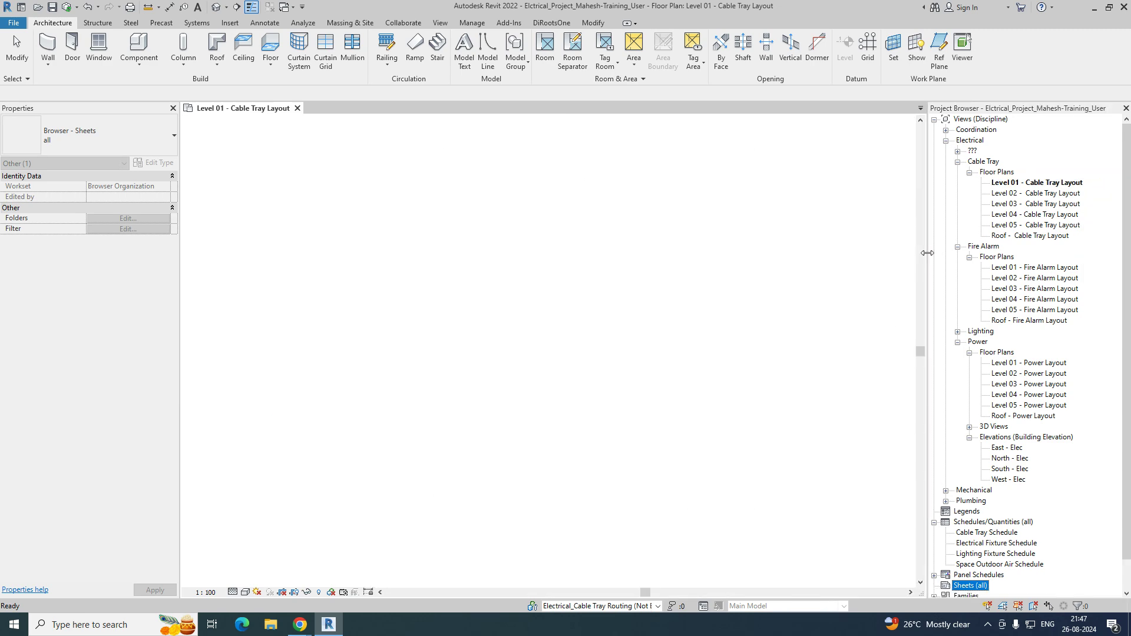
scroll(553, 258, down, 4)
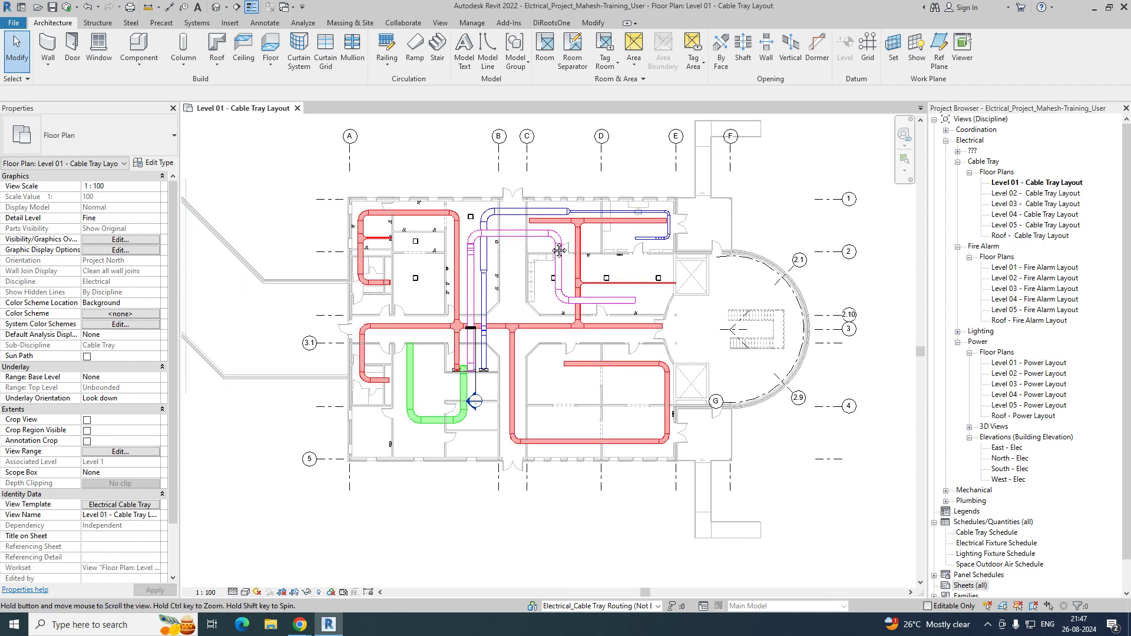
scroll(521, 252, up, 6)
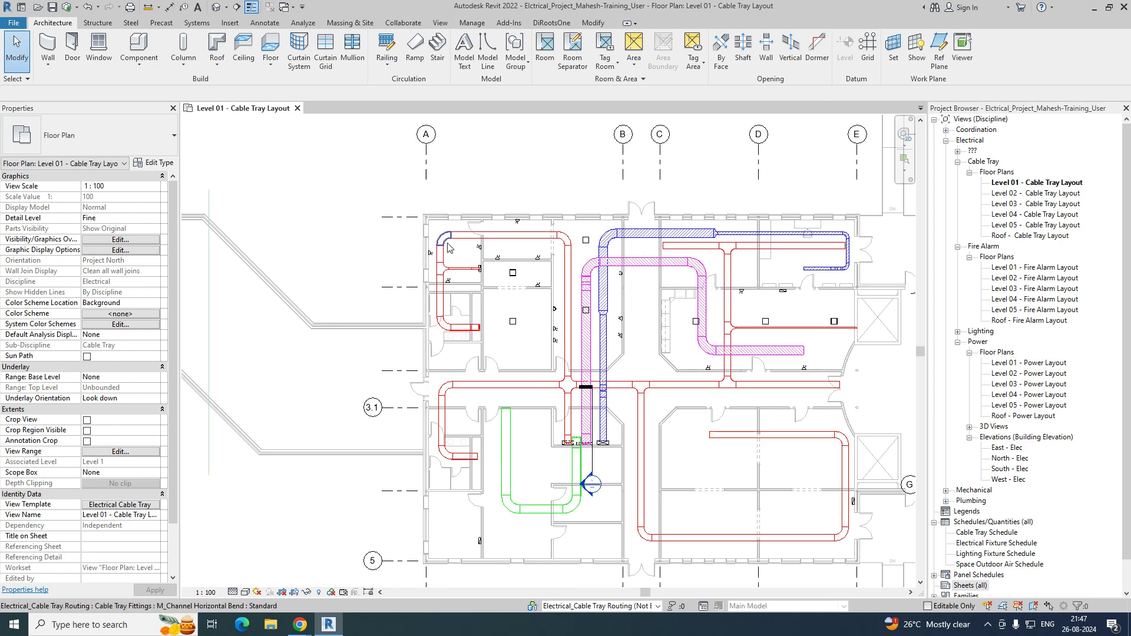
click(471, 242)
Tab-select the tray network, then window-select the upper-left tray loop and its tags.
key(Tab)
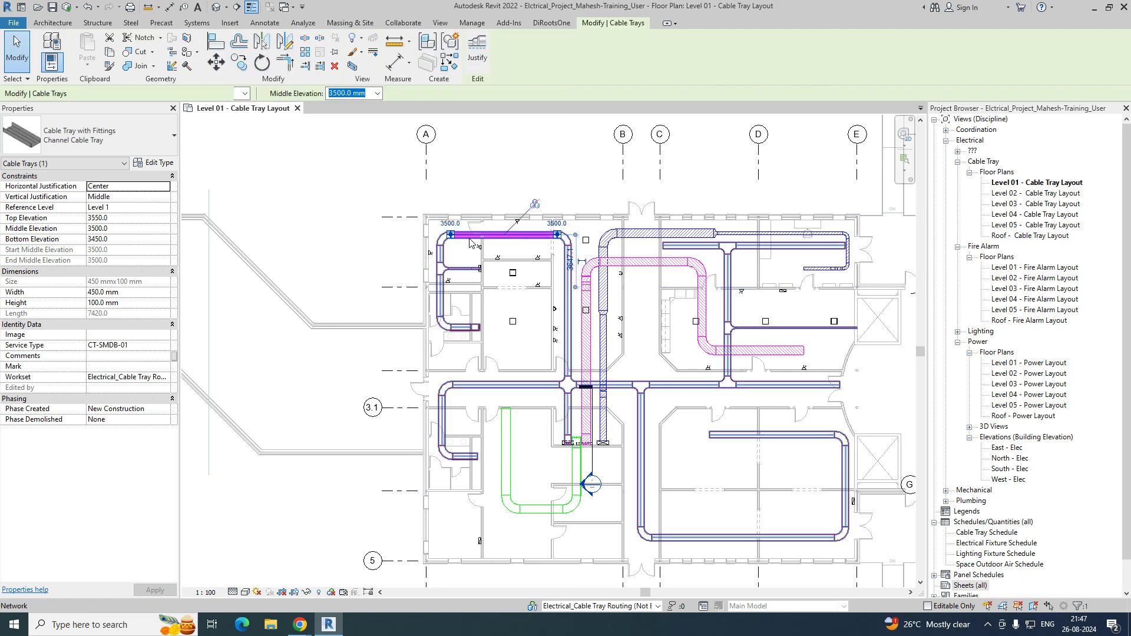
click(470, 239)
click(375, 193)
drag(384, 181, 591, 360)
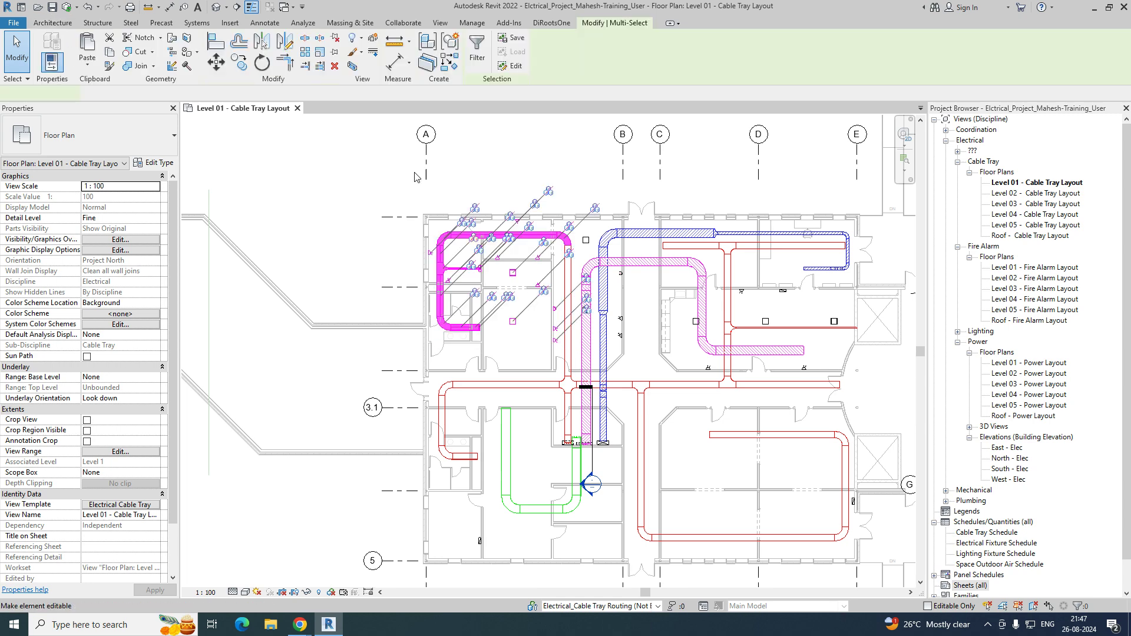
Make a section-boxed 3D view of the selection, orbit it, then return to the Level 01 plan.
click(353, 66)
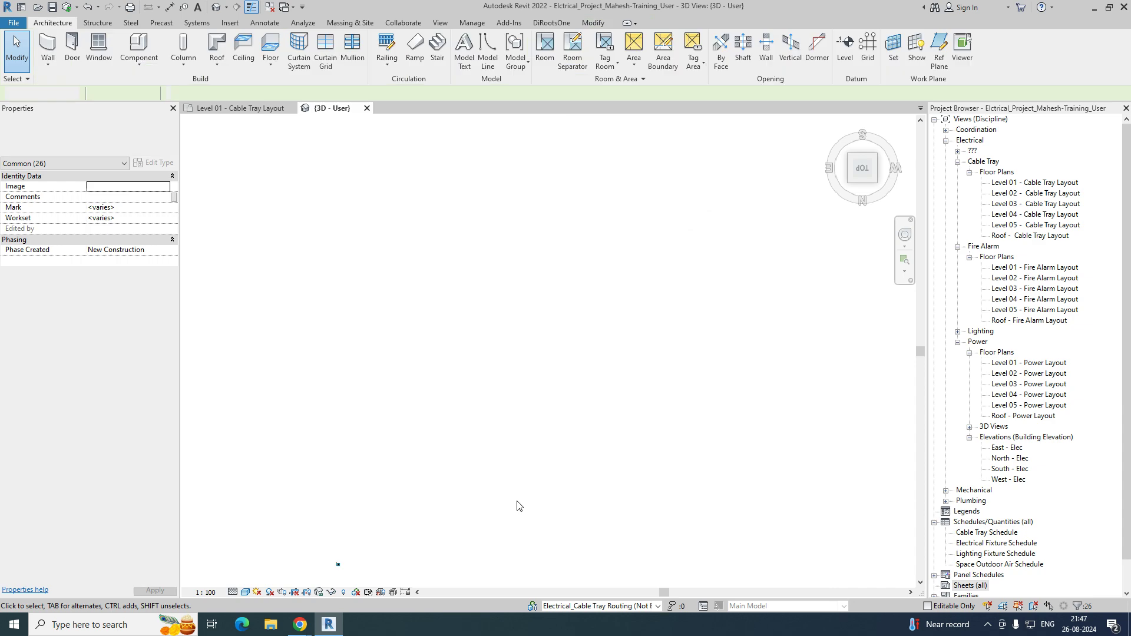
shift+middle_drag(670, 487, 361, 236)
click(241, 108)
scroll(439, 310, up, 5)
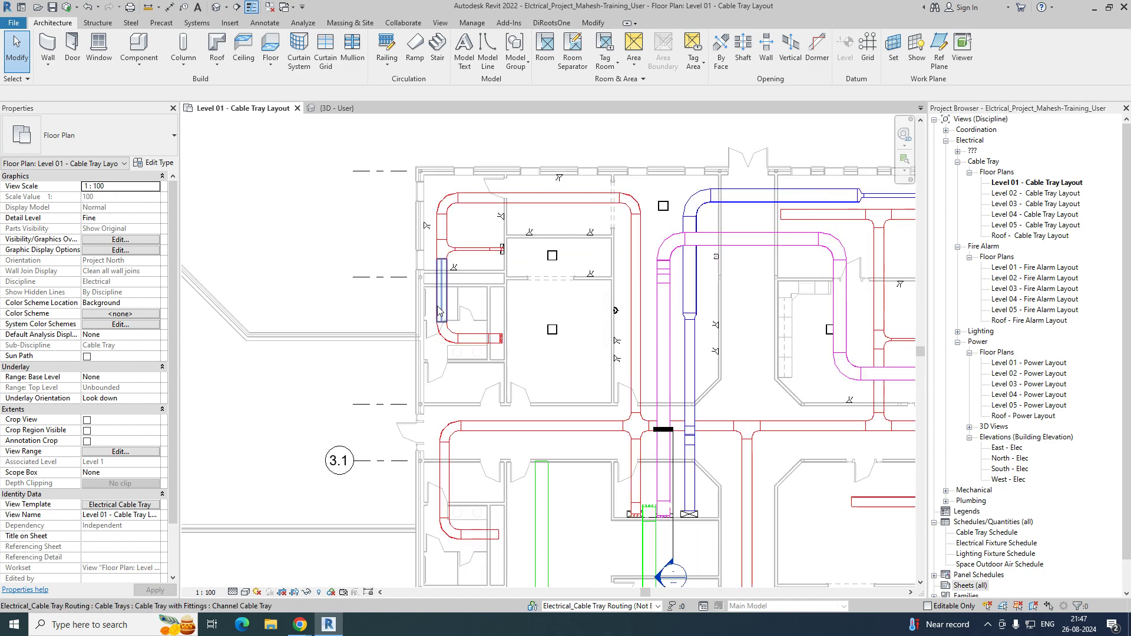
Tag the top-left horizontal tray with Tag by Category (TG).
scroll(439, 311, up, 3)
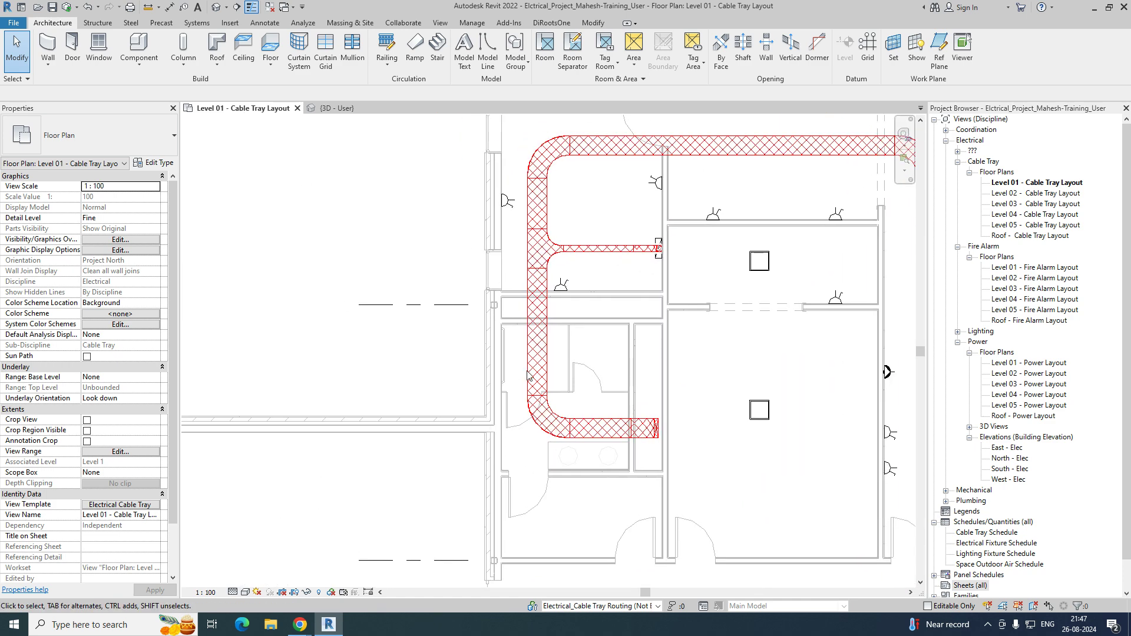
key(t)
key(g)
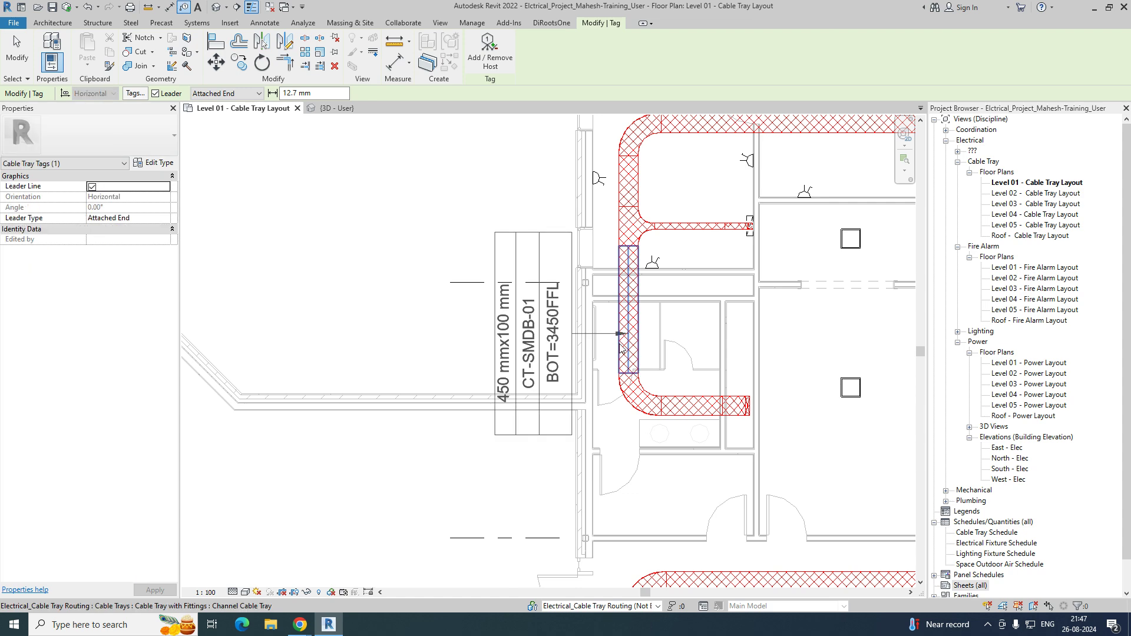
middle_drag(590, 233, 284, 484)
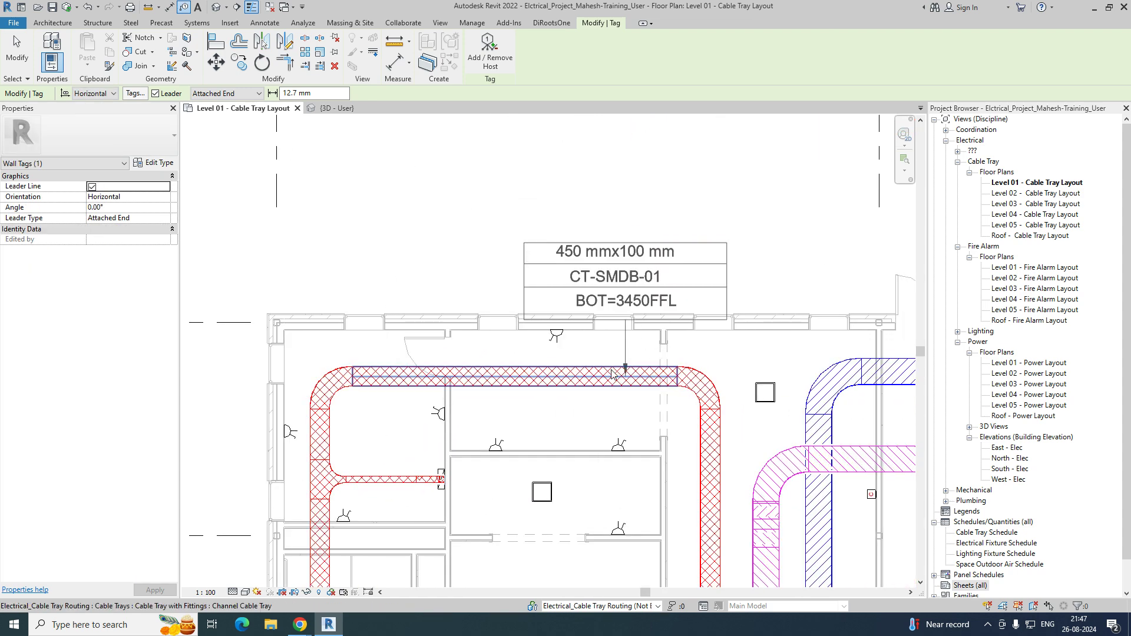
scroll(518, 375, down, 1)
click(522, 375)
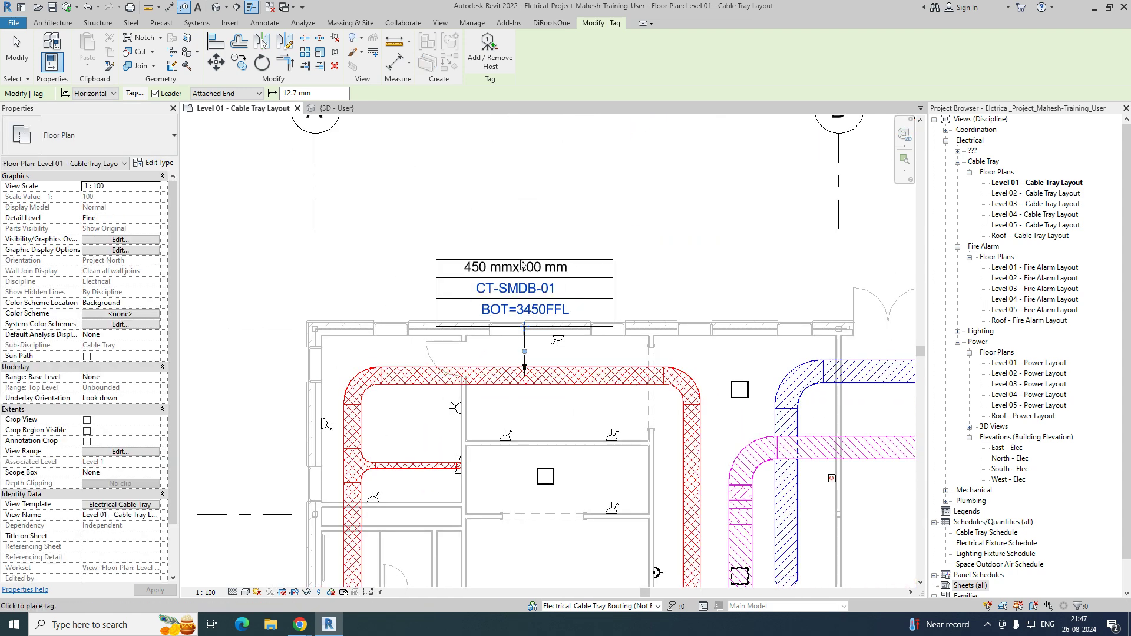
key(Escape)
key(Escape)
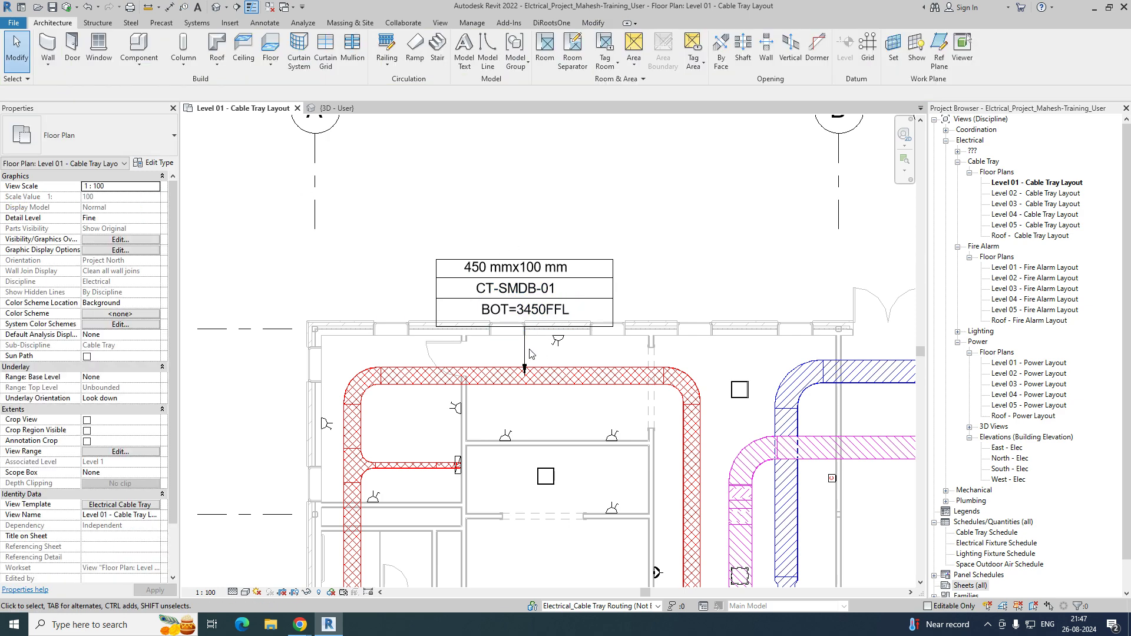
Move the CT-SMDB-01 tag well above the tray and set its leader to Free End.
drag(524, 326, 539, 208)
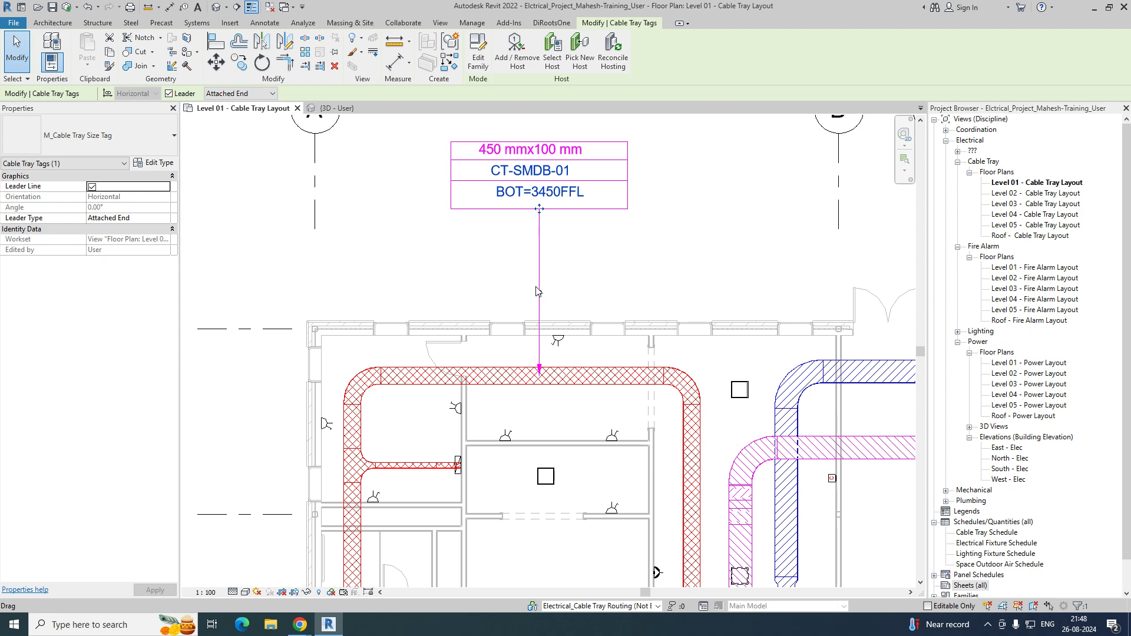
drag(420, 181, 413, 175)
click(254, 95)
click(235, 115)
scroll(619, 328, down, 2)
middle_drag(639, 331, 357, 325)
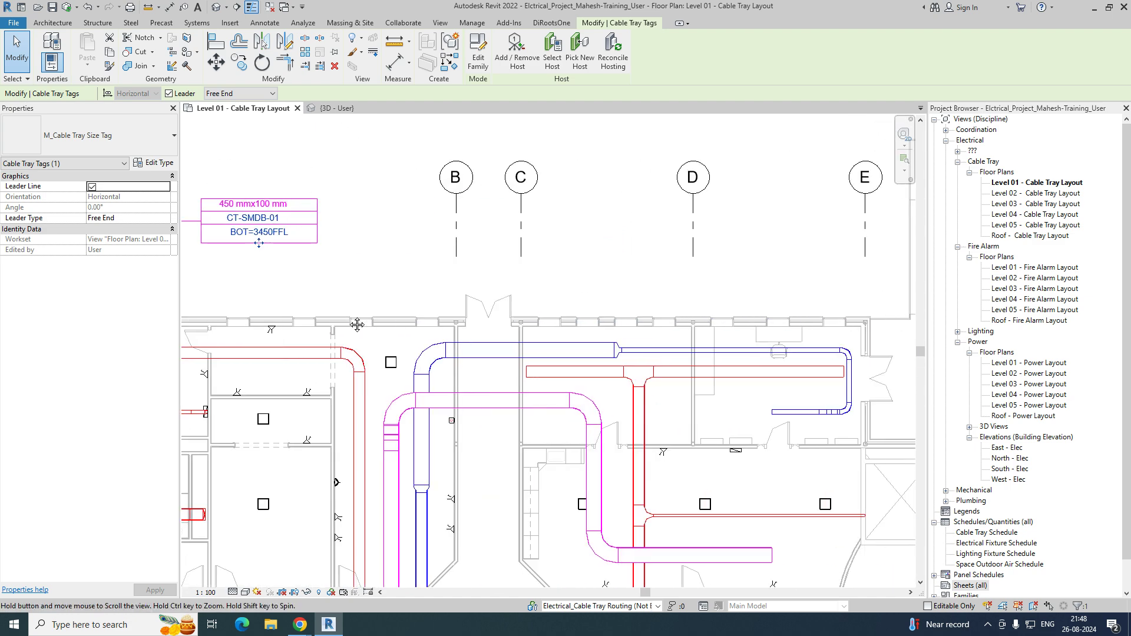
key(Escape)
Tag the blue top tray, then delete that CT-SMDB-02 tag and shift the view right.
key(t)
key(g)
click(576, 348)
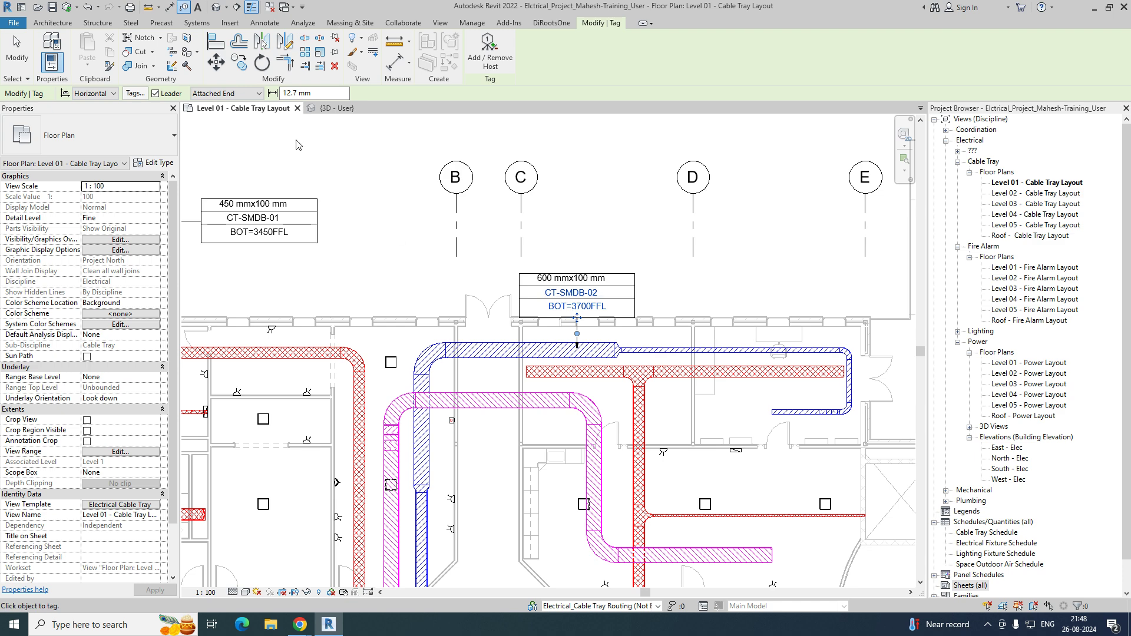
key(Escape)
click(595, 286)
key(Delete)
middle_drag(617, 297, 698, 298)
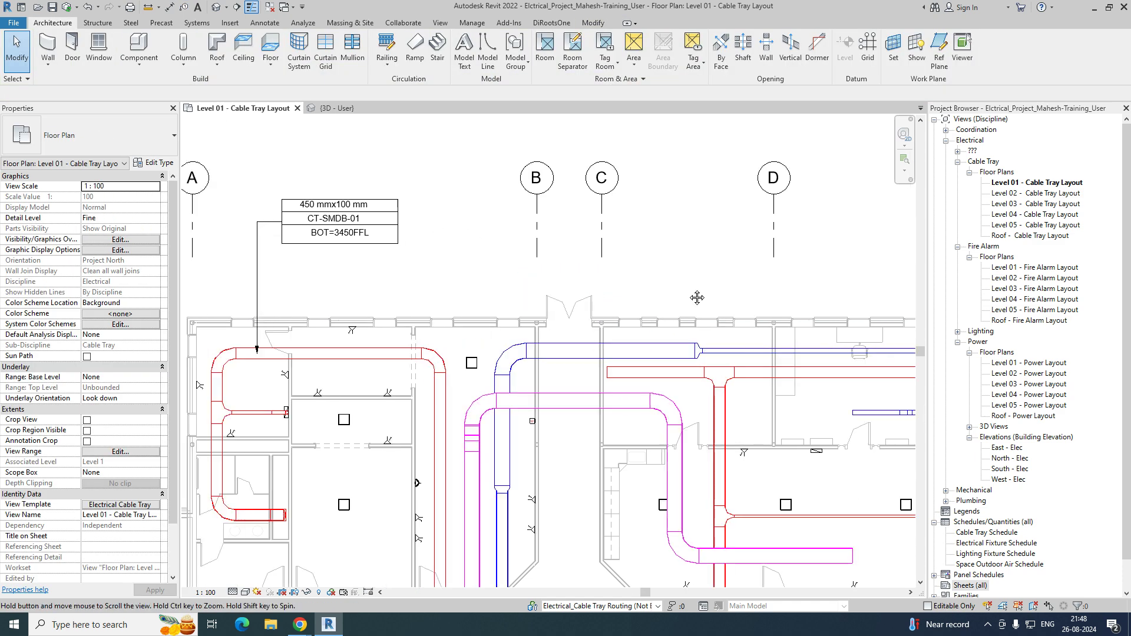
Retag the blue 600 mmx100 mm tray with a free-end leader, placing it right of grid D.
key(g)
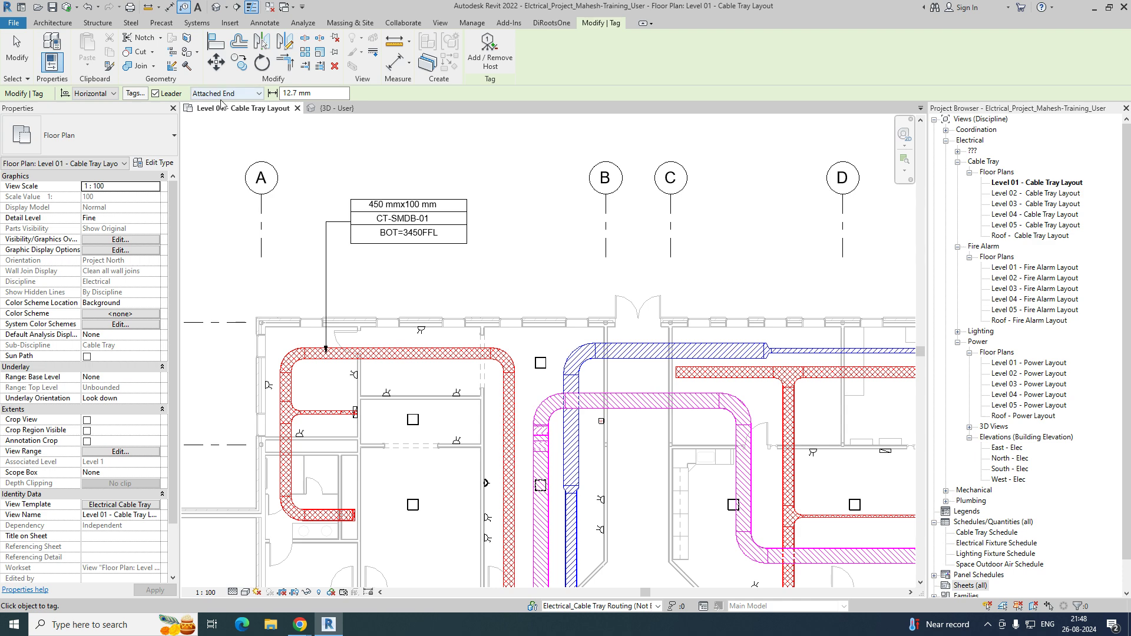
click(205, 115)
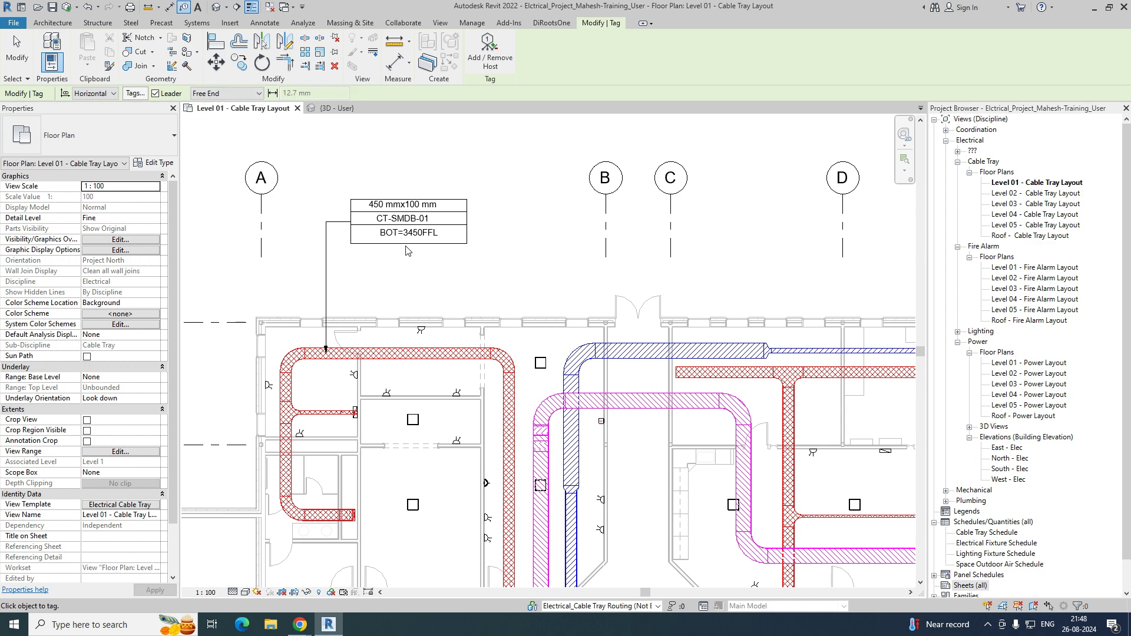
click(707, 351)
middle_drag(710, 251, 635, 338)
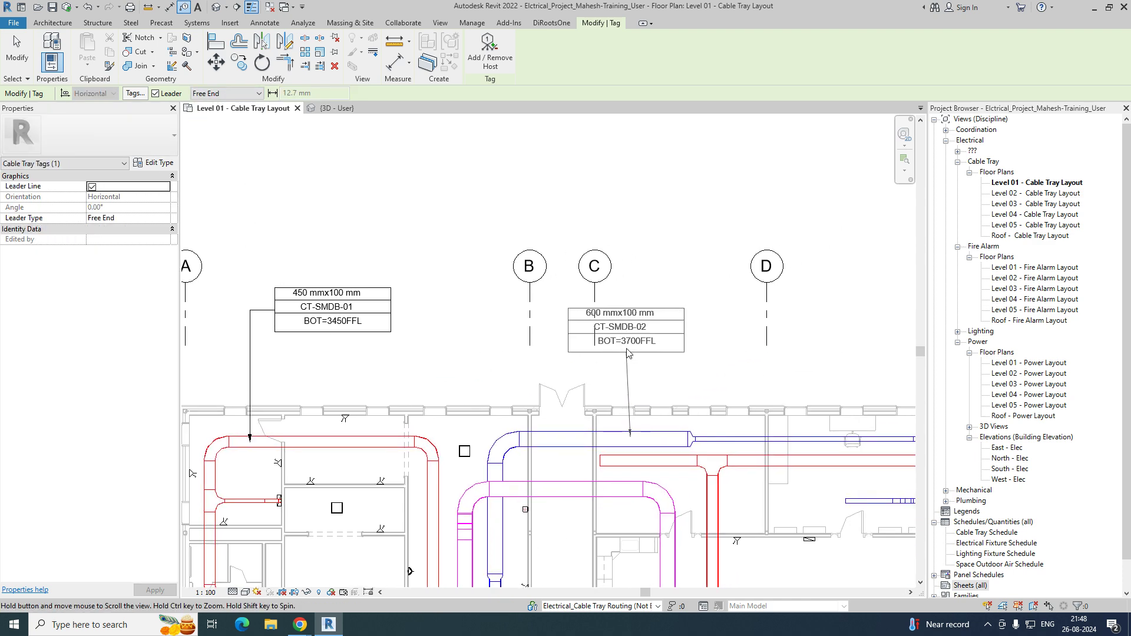
click(635, 339)
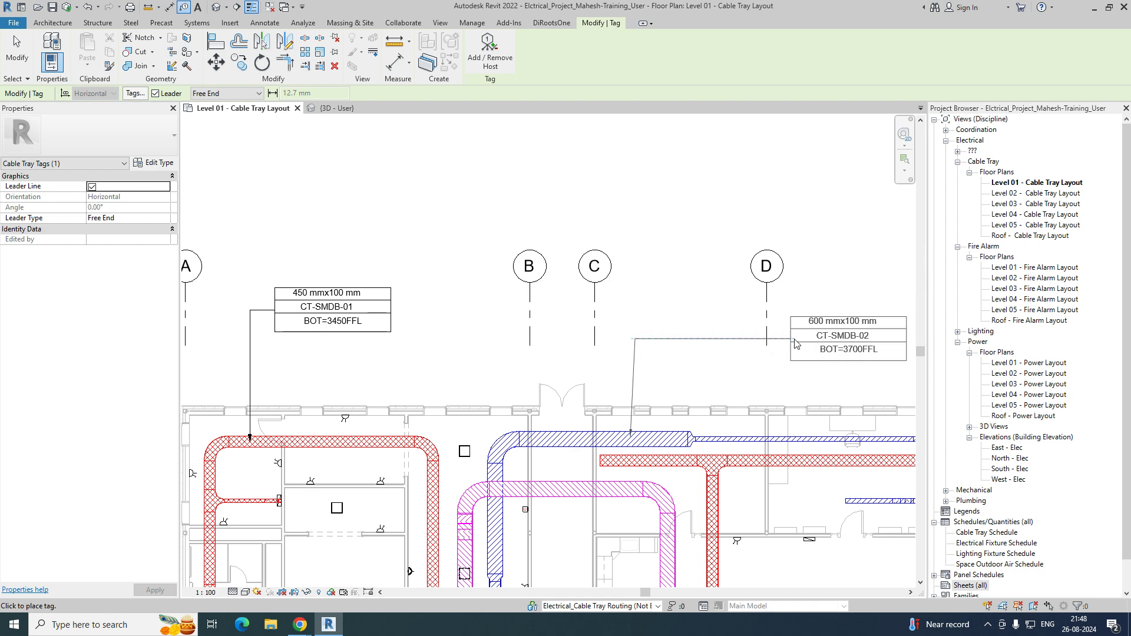
click(886, 344)
key(Escape)
key(Escape)
Straighten the CT-SMDB-02 tag's leader so it runs vertically.
click(635, 360)
drag(635, 340, 631, 342)
key(Escape)
scroll(631, 346, down, 3)
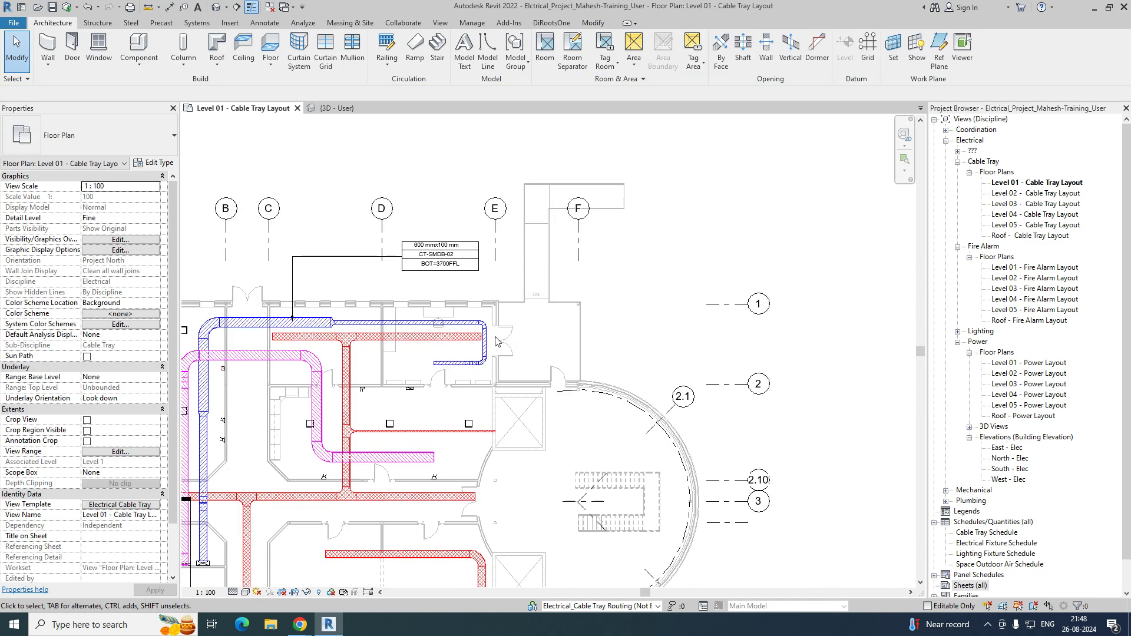
Tag the 200 mmx100 mm tray beside the door and the CT-SMDB-03 tray beside the stair.
scroll(485, 348, up, 3)
key(g)
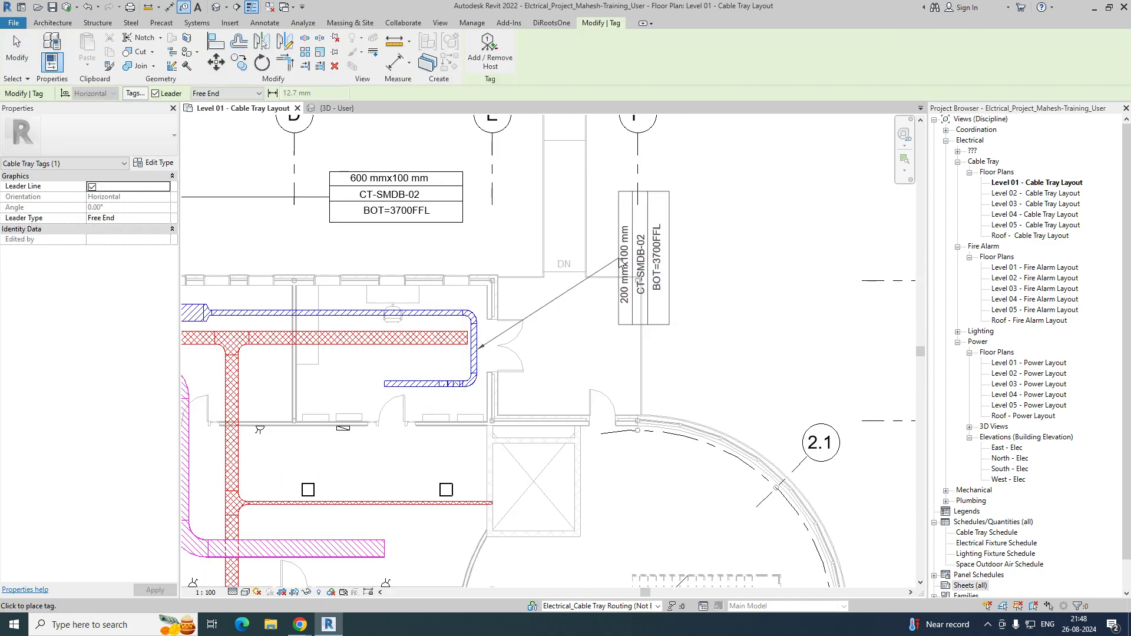
click(728, 264)
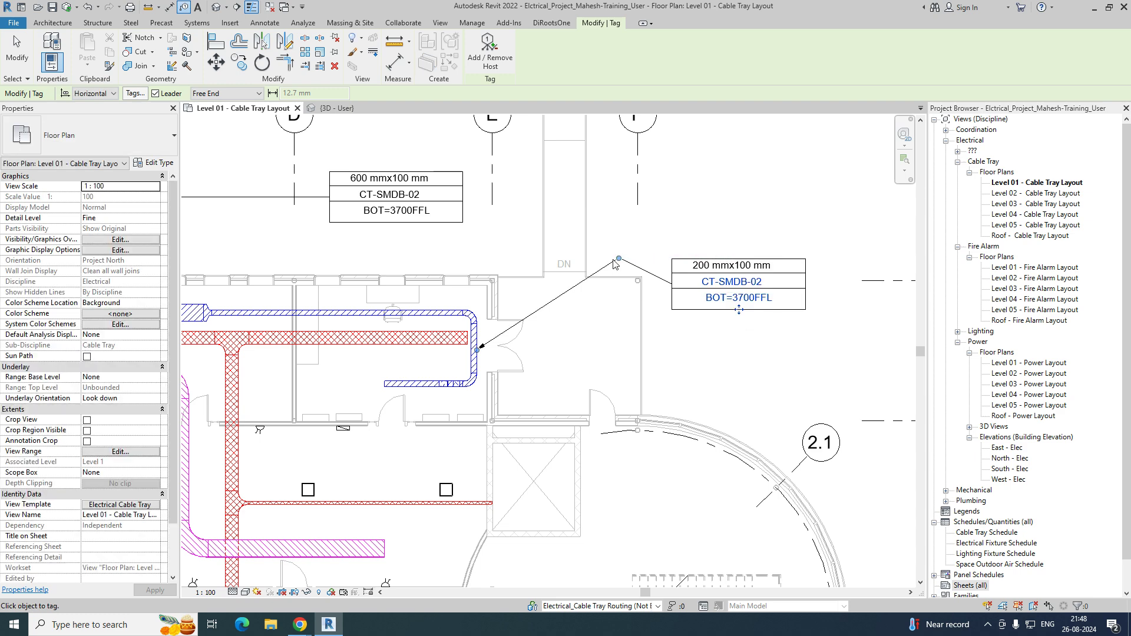
scroll(613, 324, down, 2)
mouse_move(480, 460)
middle_down()
mouse_move(621, 361)
mouse_move(438, 339)
middle_up()
scroll(619, 363, up, 2)
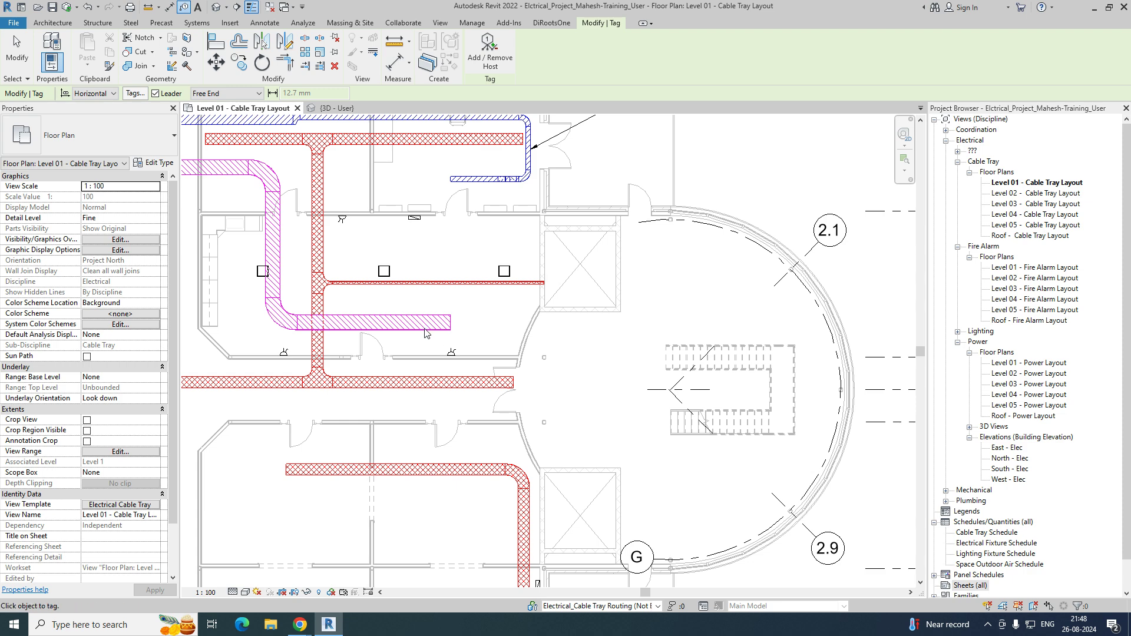
click(428, 331)
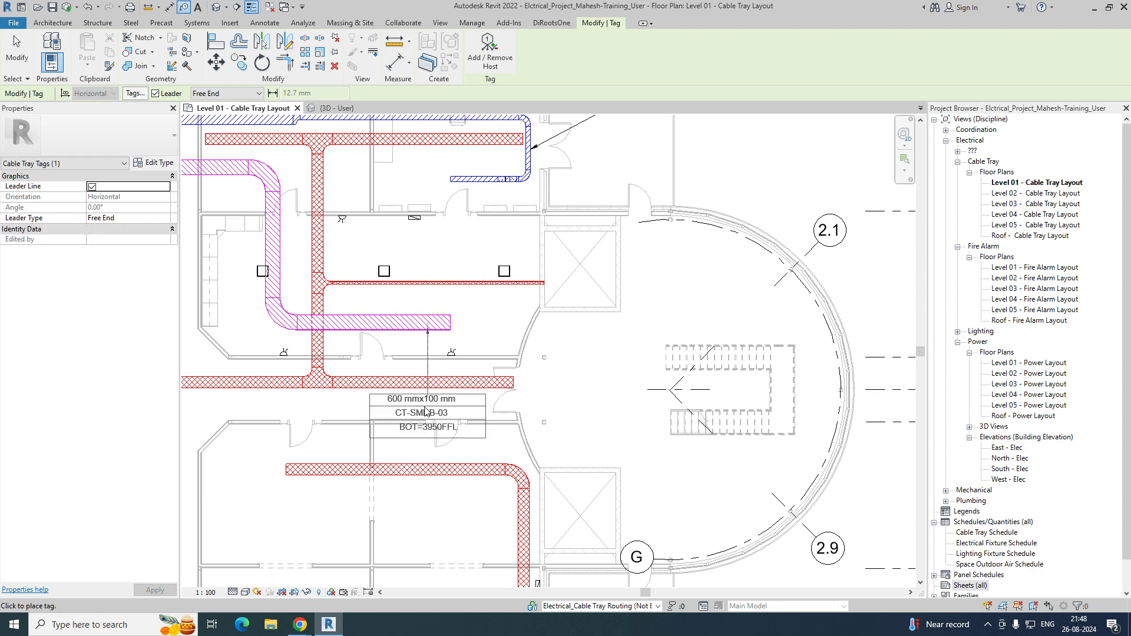
click(427, 410)
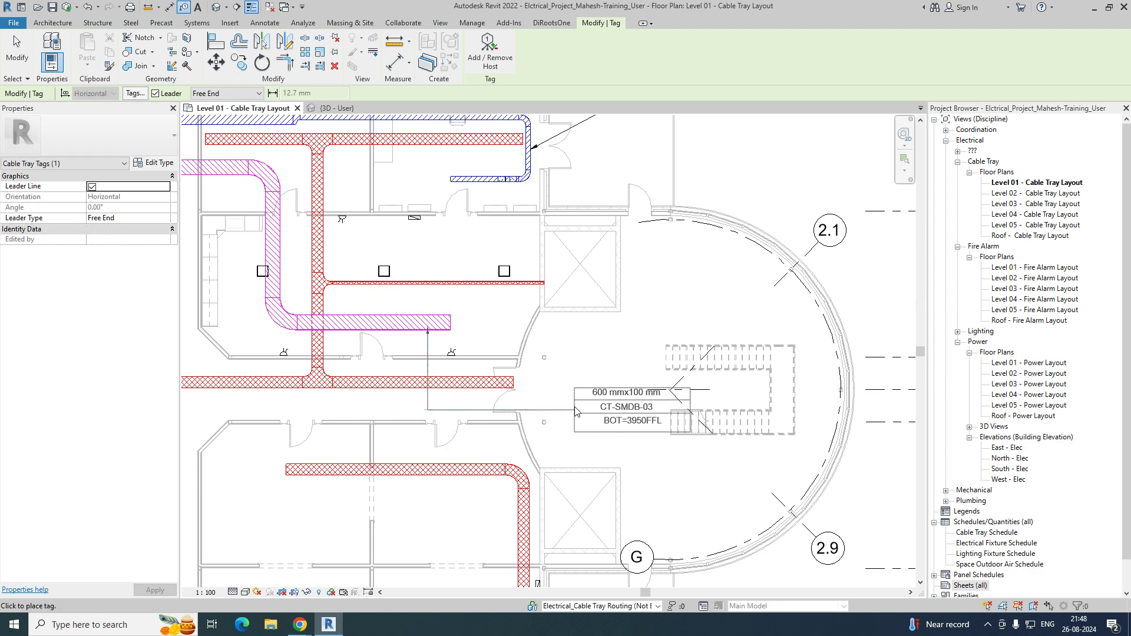
click(576, 410)
key(Escape)
scroll(516, 250, up, 4)
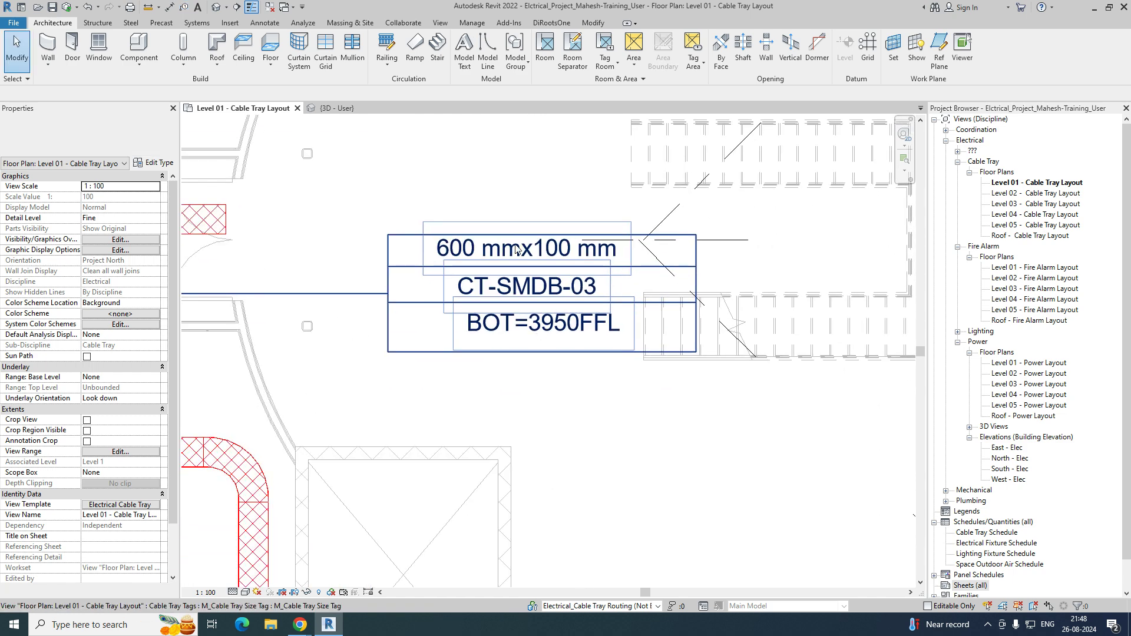
Open the CT-SMDB-03 tag's M_Cable Tray Size Tag family for editing.
scroll(516, 250, up, 1)
click(518, 257)
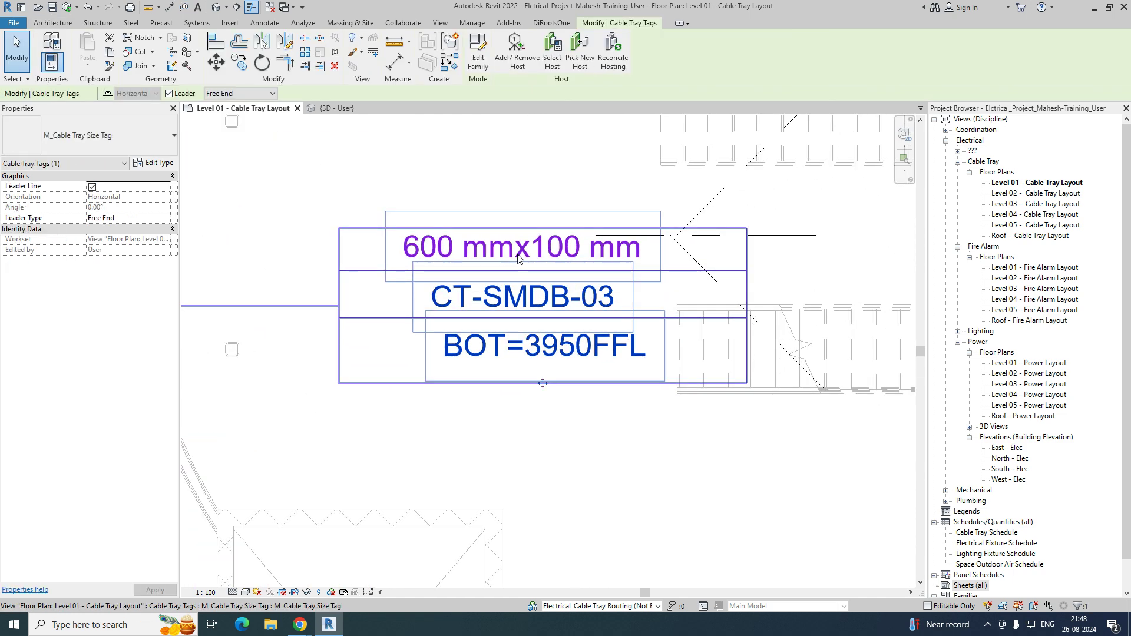
click(478, 52)
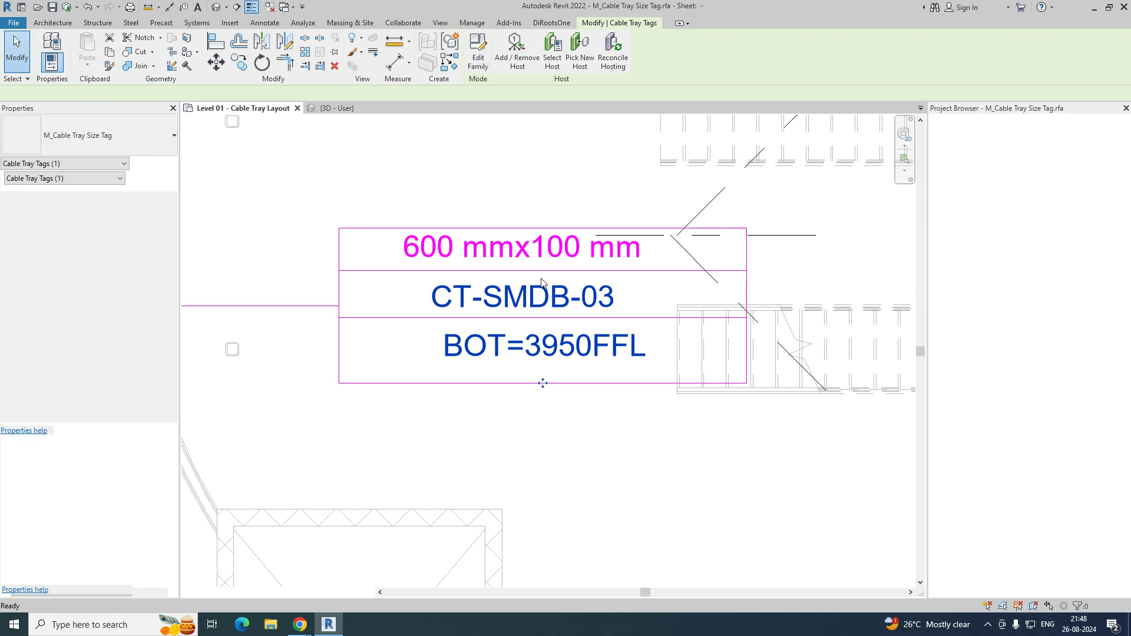
scroll(551, 339, up, 5)
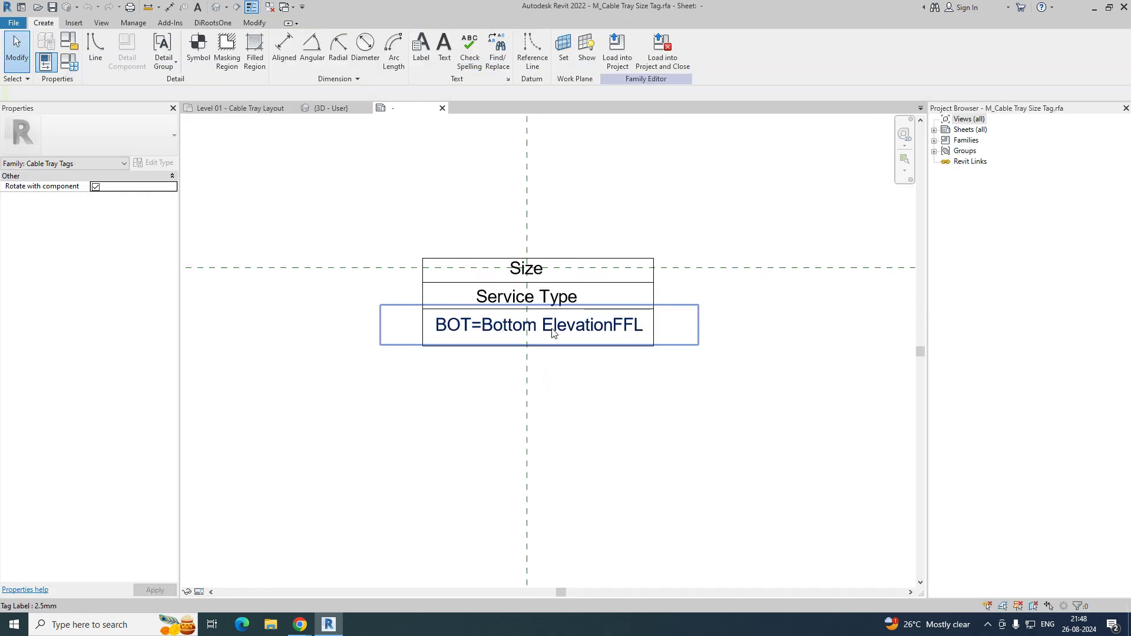
Delete the BOT=Bottom ElevationFFL and Service Type labels.
click(553, 332)
key(Delete)
click(475, 299)
key(Delete)
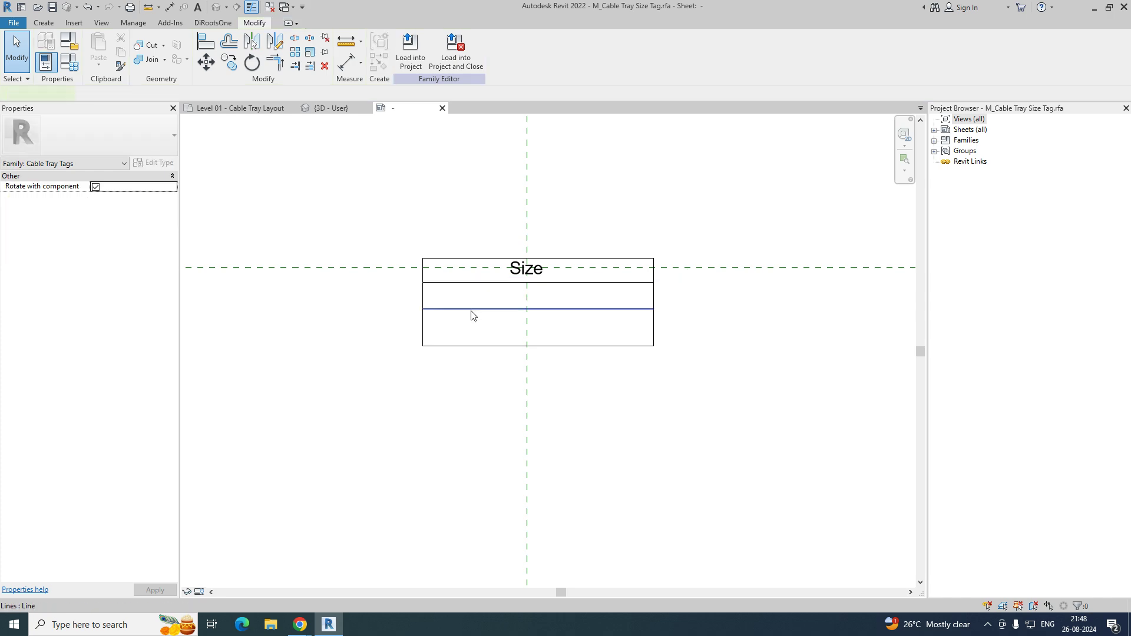
Delete all five box lines, leaving only the Size label.
click(454, 283)
key(Delete)
click(423, 324)
key(Delete)
click(444, 346)
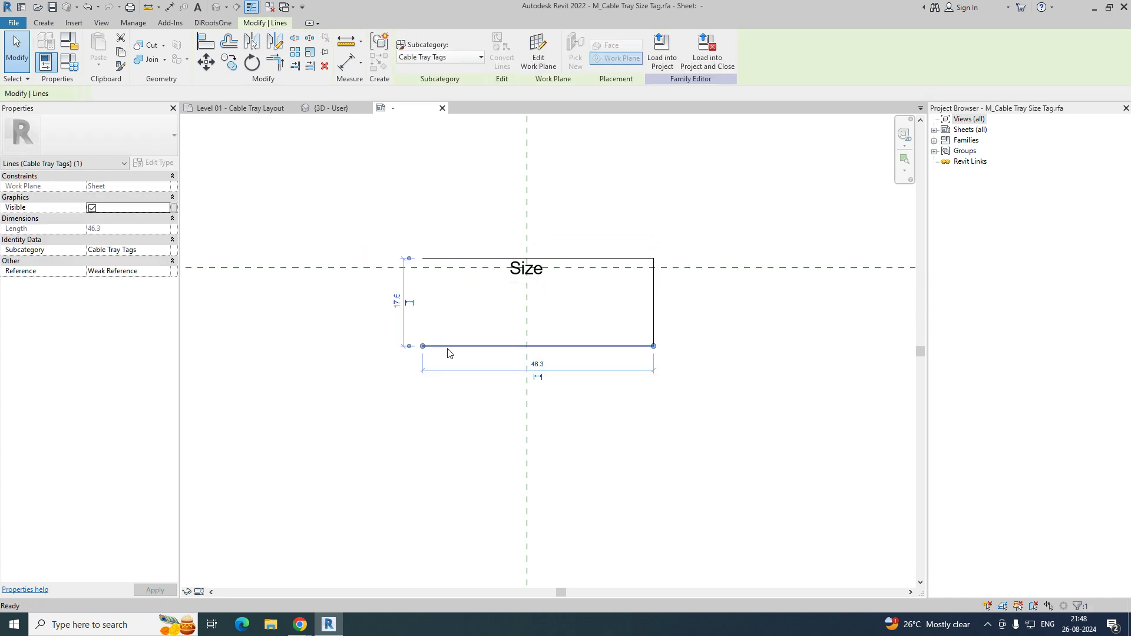
key(Delete)
click(654, 328)
key(Delete)
click(631, 260)
key(Delete)
click(546, 282)
scroll(545, 278, up, 3)
click(551, 276)
middle_drag(576, 389, 651, 342)
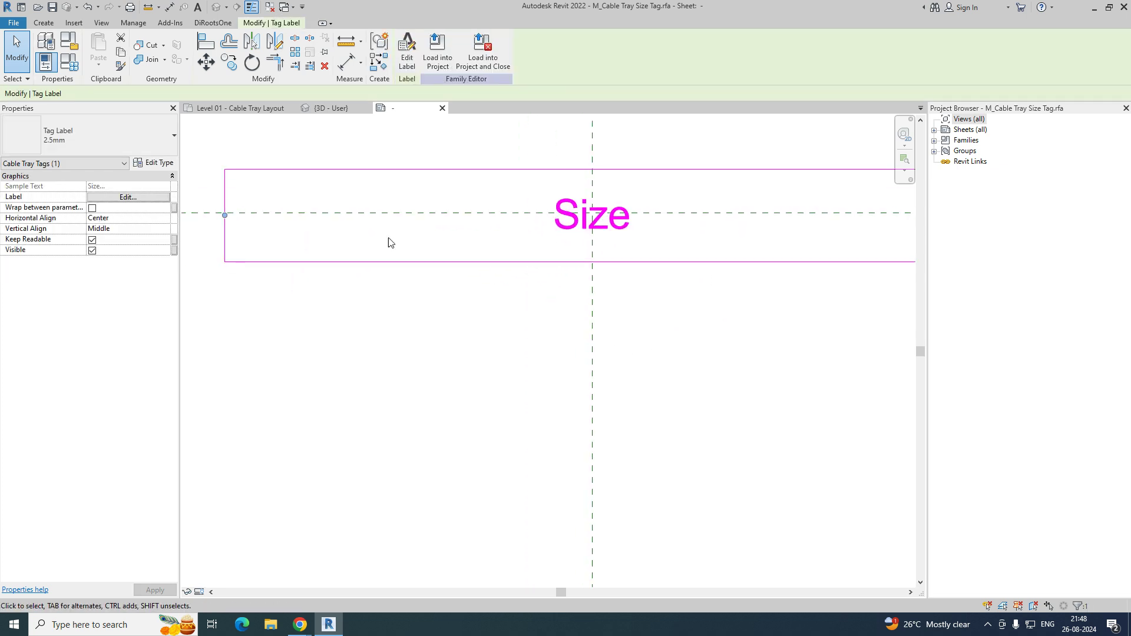
middle_drag(474, 271, 490, 307)
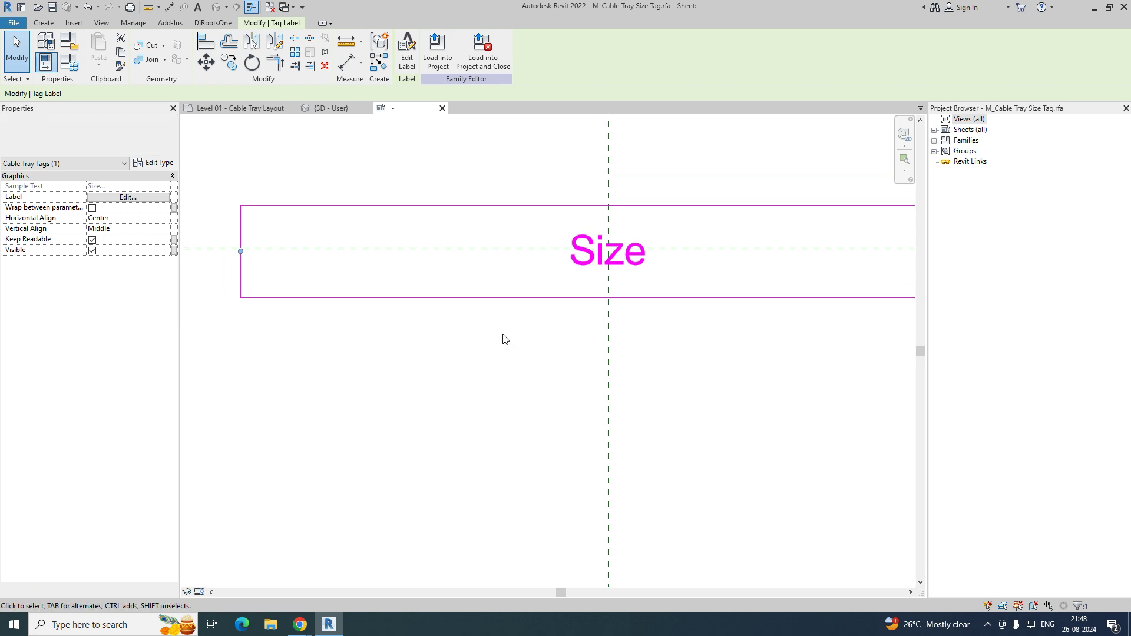
click(128, 197)
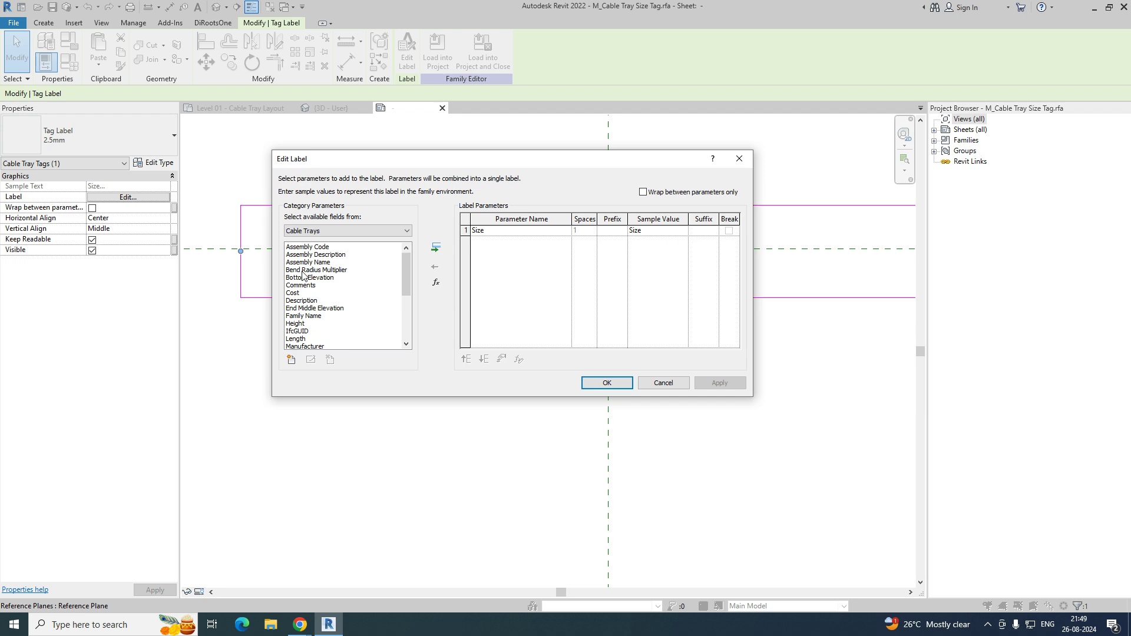
scroll(308, 274, down, 4)
click(338, 293)
scroll(340, 303, down, 1)
scroll(305, 326, up, 5)
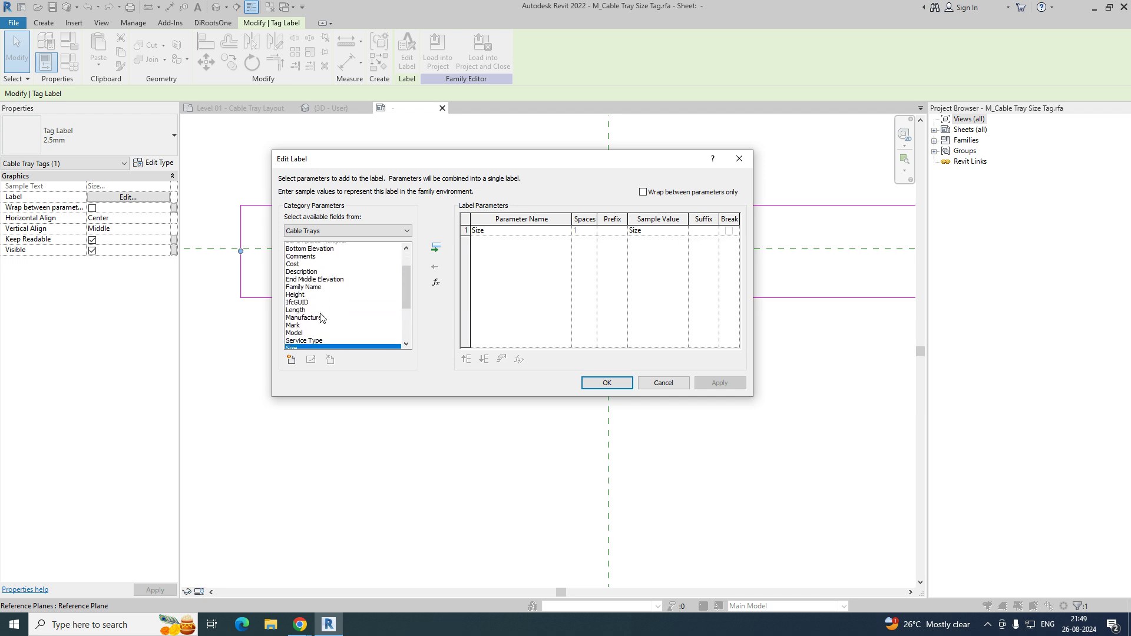
click(607, 383)
scroll(542, 323, down, 1)
middle_drag(547, 328, 526, 303)
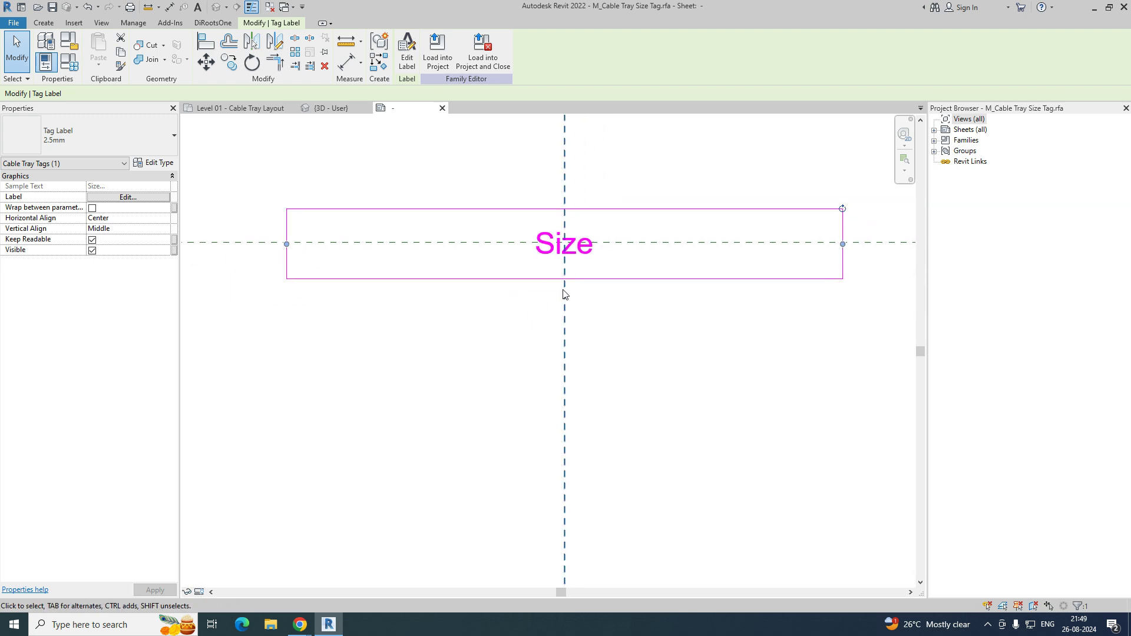
click(230, 62)
Copy the Size label to just below the original.
click(565, 243)
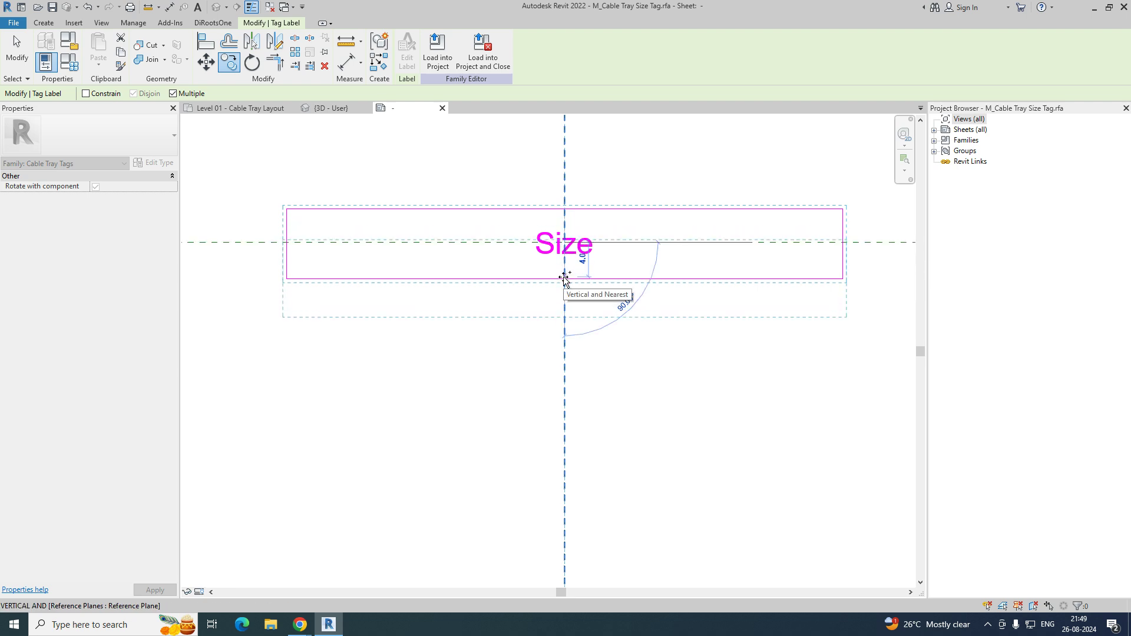
click(564, 278)
key(Escape)
click(581, 293)
Change the lower label's parameter from Size to Service Type.
click(135, 198)
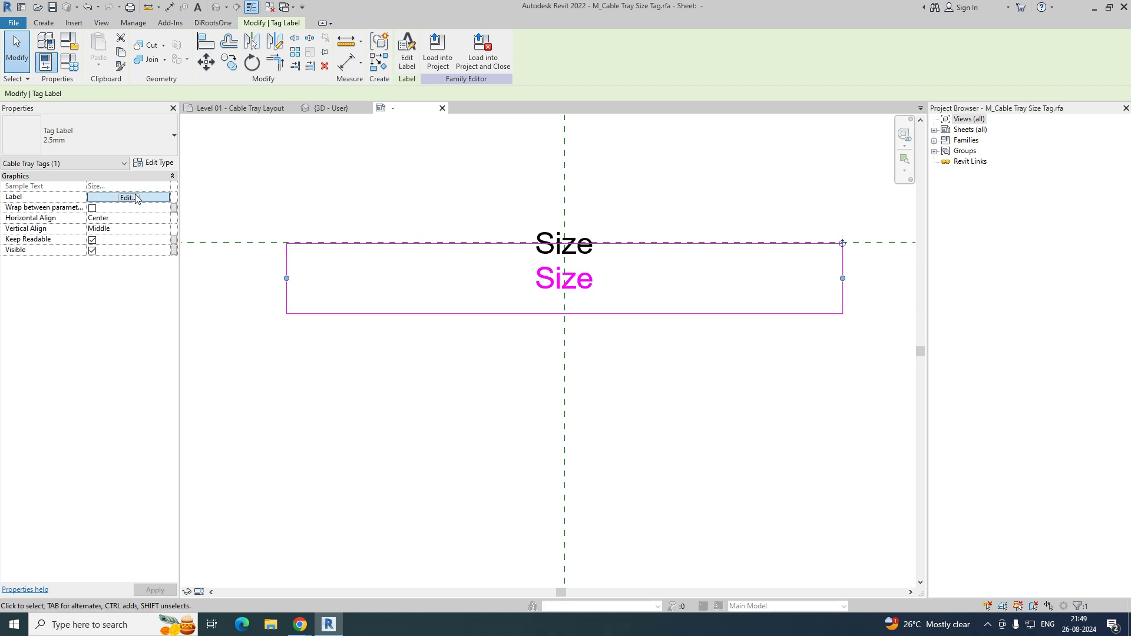
click(468, 230)
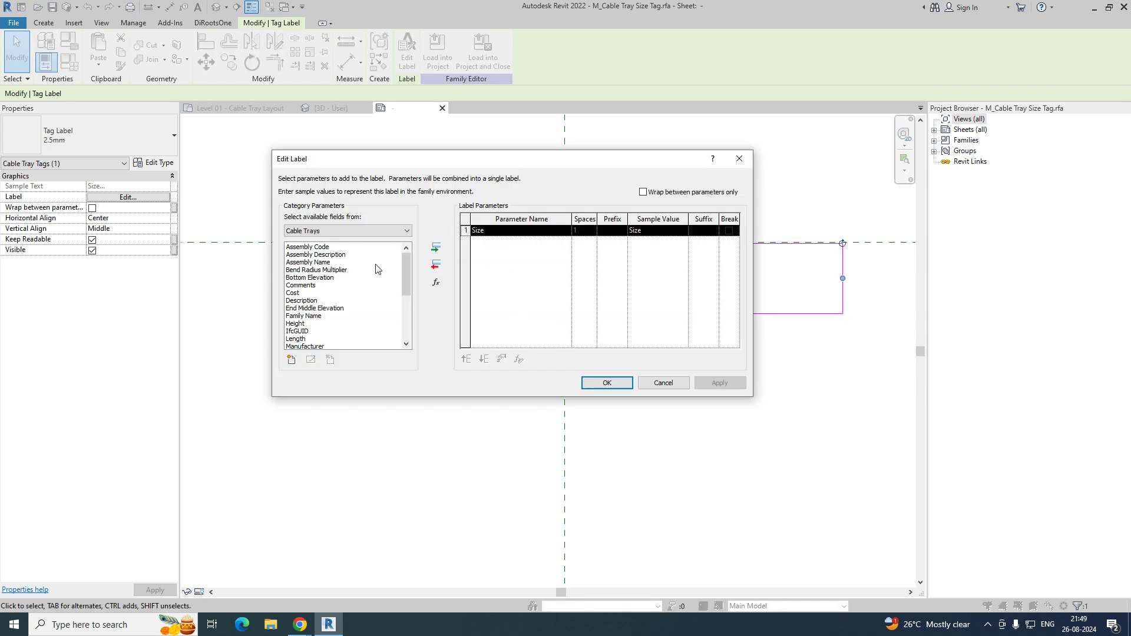
click(436, 265)
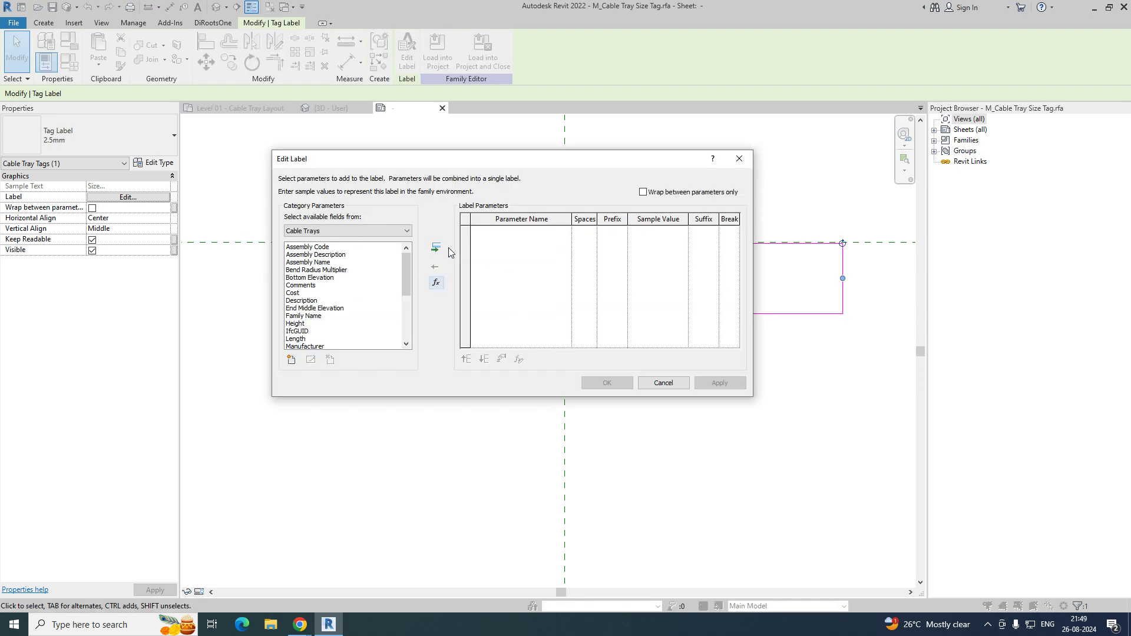
double_click(307, 278)
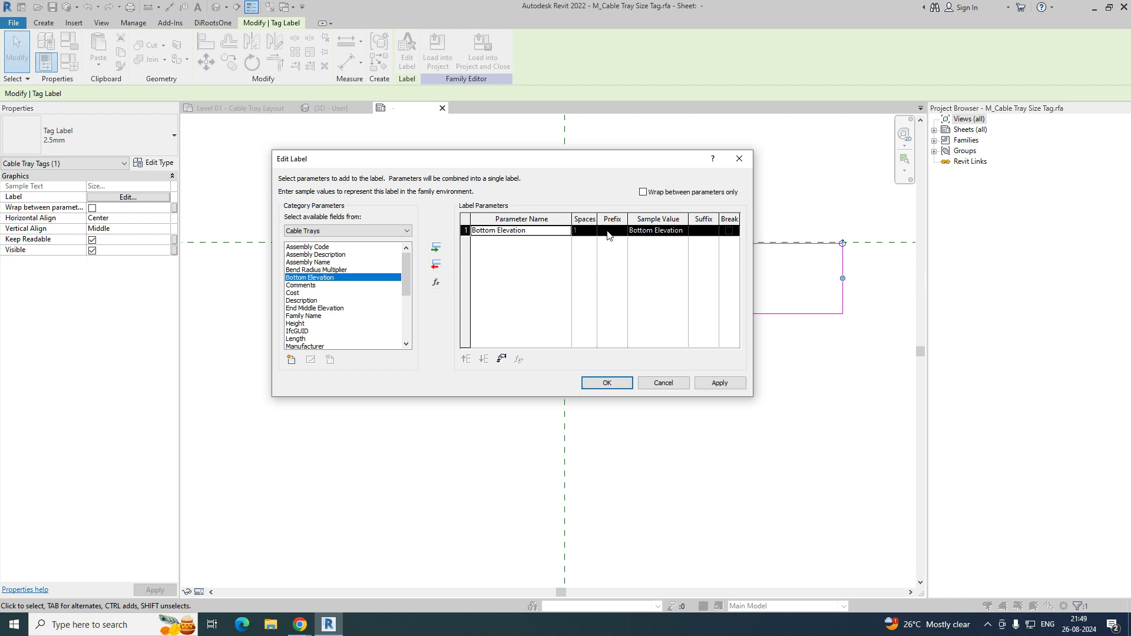
click(437, 267)
scroll(313, 305, down, 2)
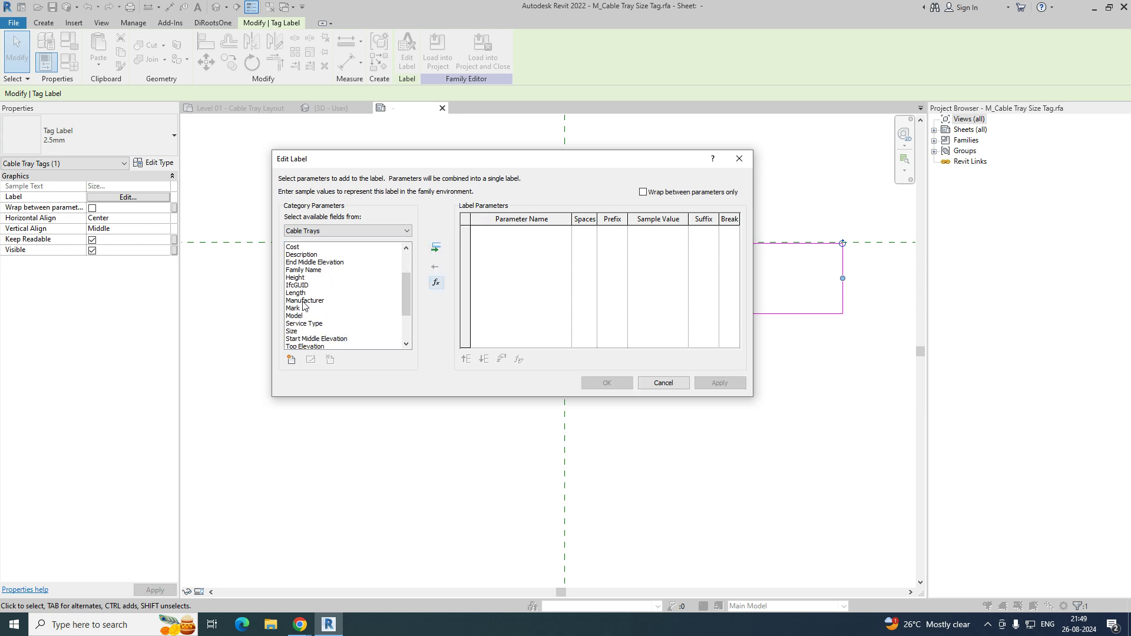
double_click(305, 324)
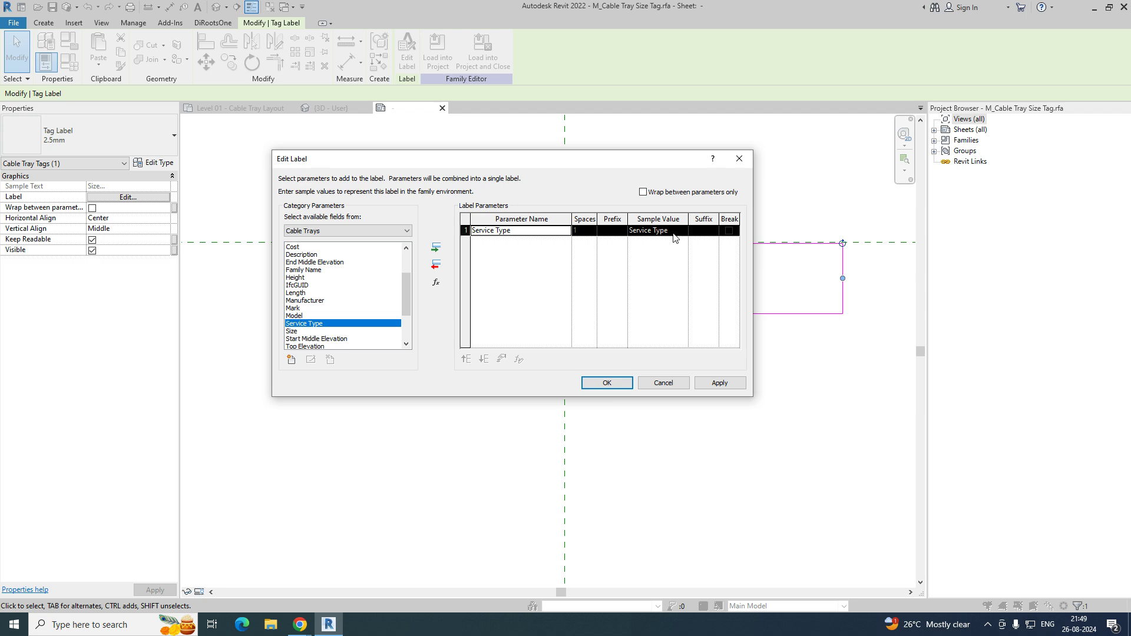
click(626, 386)
click(664, 372)
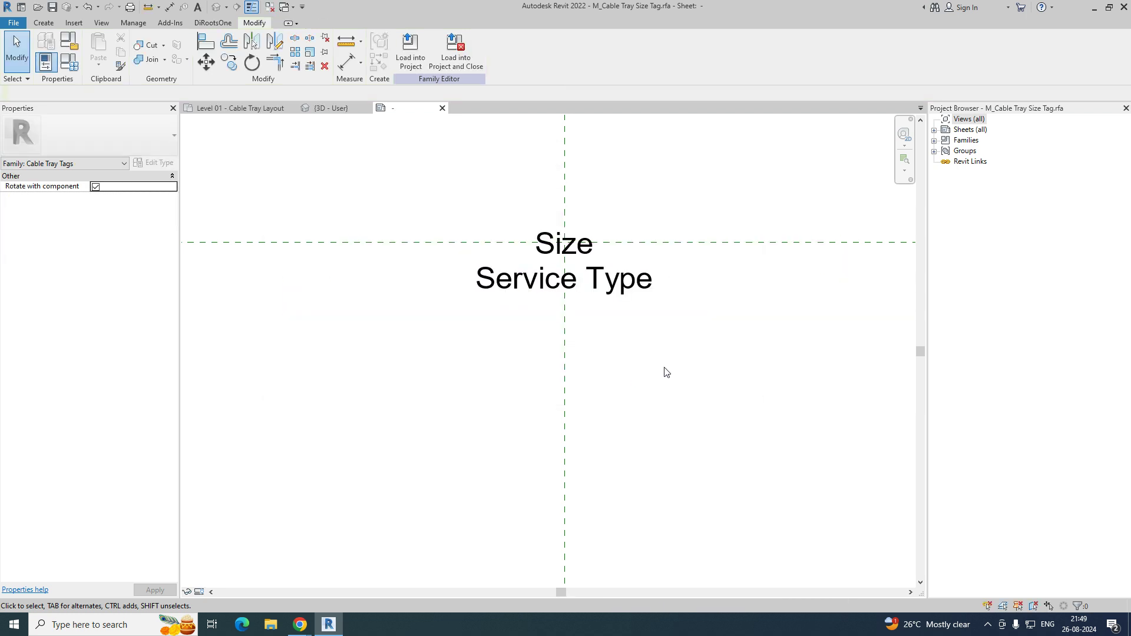
click(617, 288)
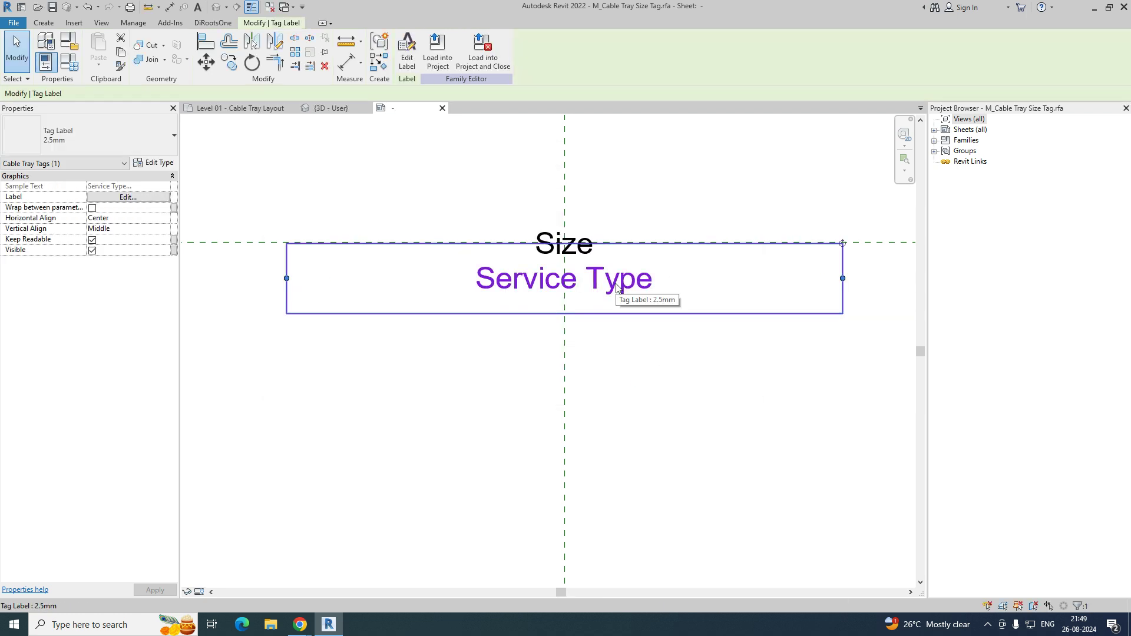
Copy the Service Type label to just below itself.
click(230, 62)
click(565, 242)
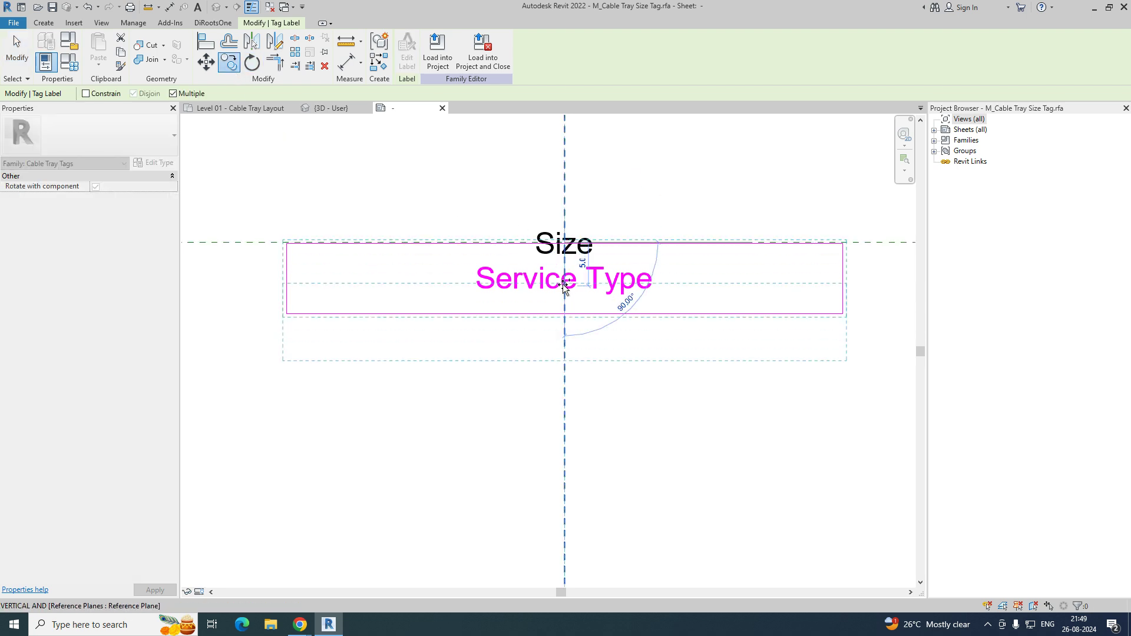
click(564, 286)
key(Escape)
key(Escape)
click(561, 318)
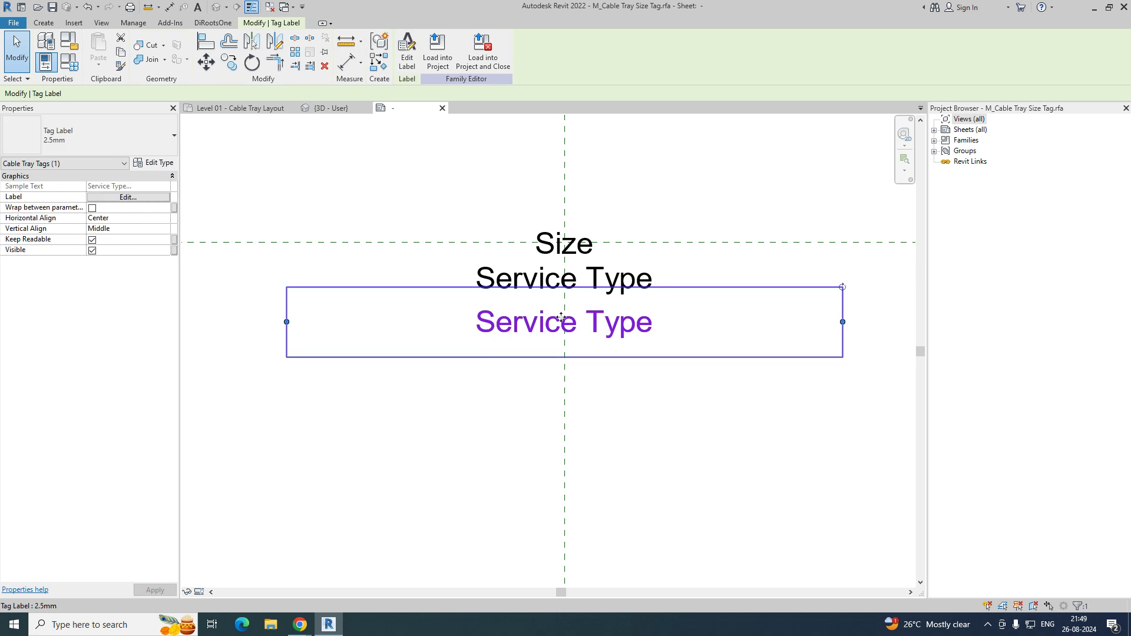
Swap the copied label's parameter to Bottom Elevation and nudge it into line.
click(128, 198)
click(484, 230)
click(435, 266)
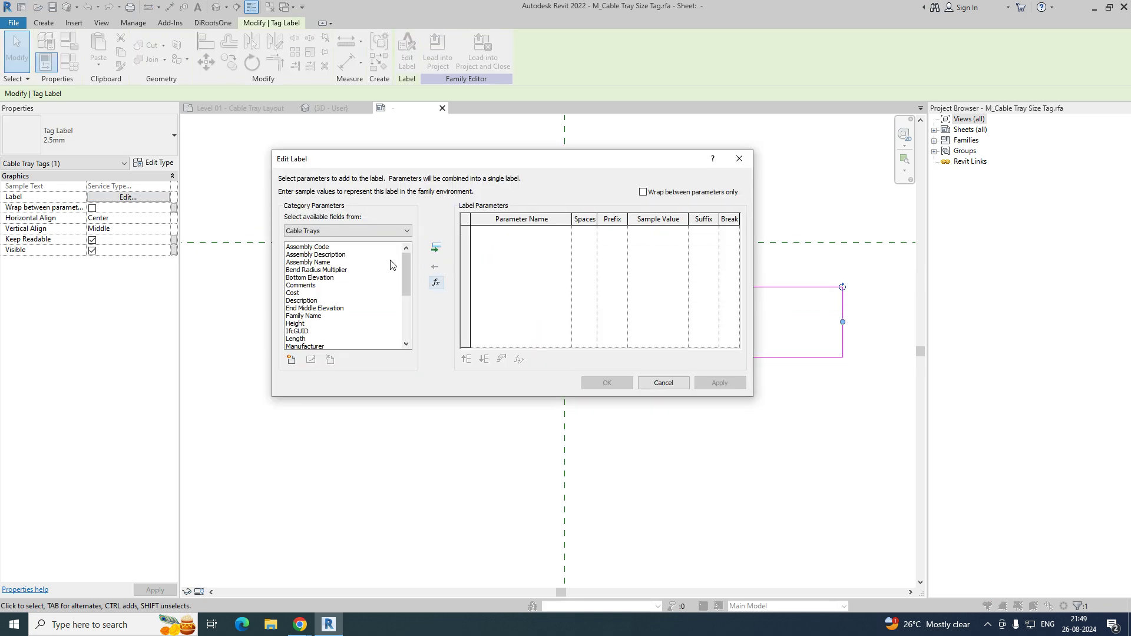
double_click(319, 280)
click(606, 384)
click(671, 397)
click(590, 334)
mouse_move(598, 334)
mouse_down()
mouse_move(601, 345)
mouse_move(599, 334)
mouse_up()
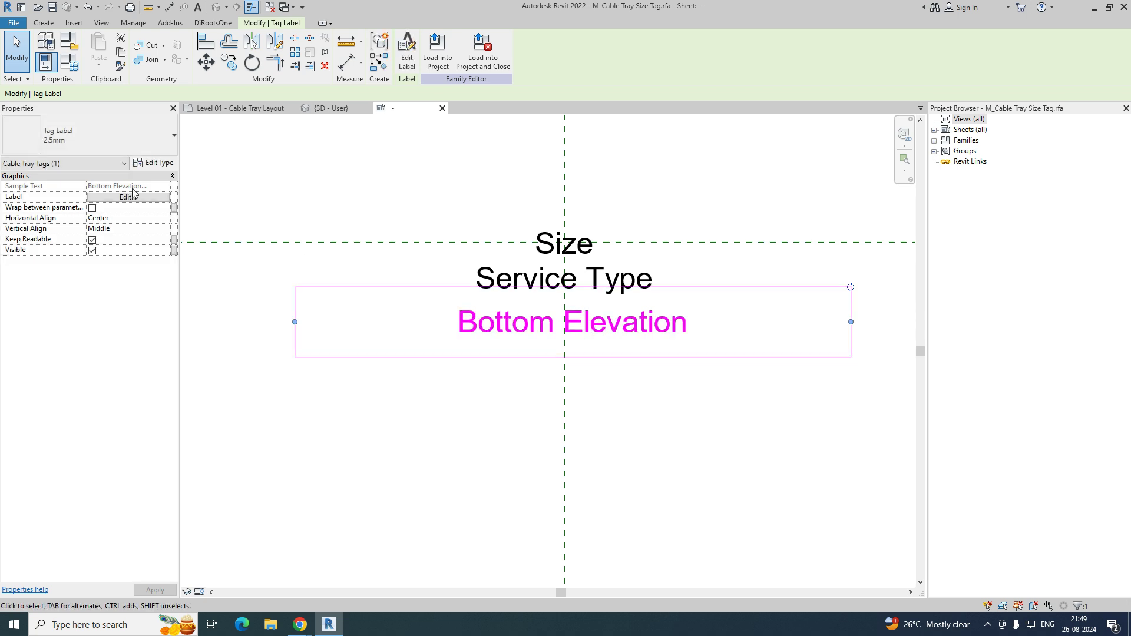
Give the Bottom Elevation label prefix BOT= and suffix AFFL.
click(128, 197)
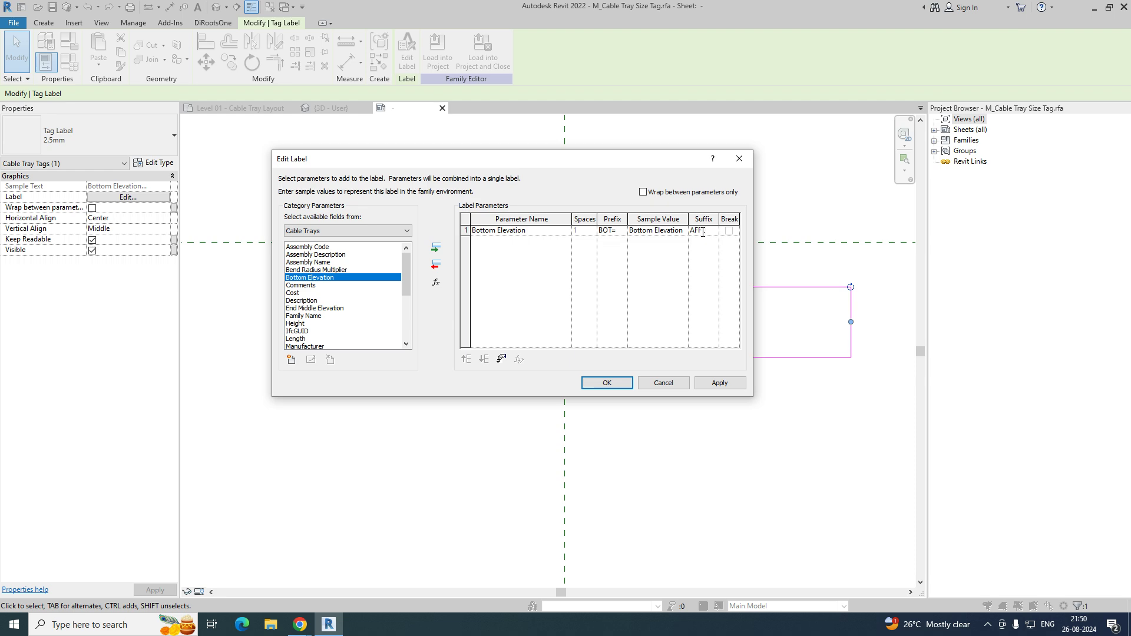
click(607, 384)
click(712, 445)
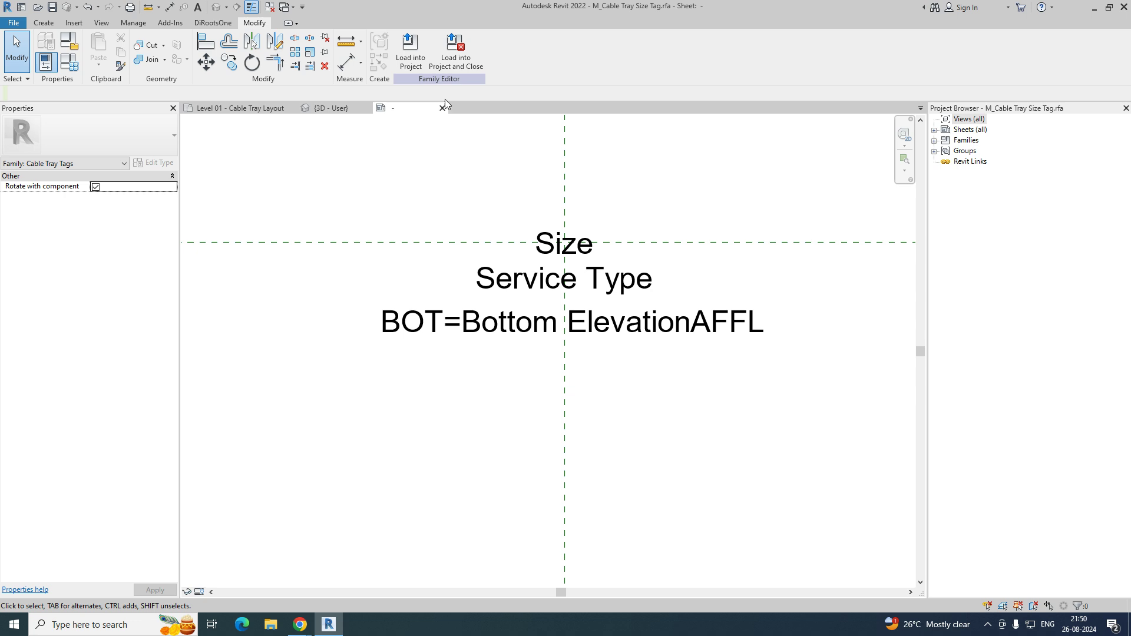
Draw a rectangular line box around the three labels.
click(45, 23)
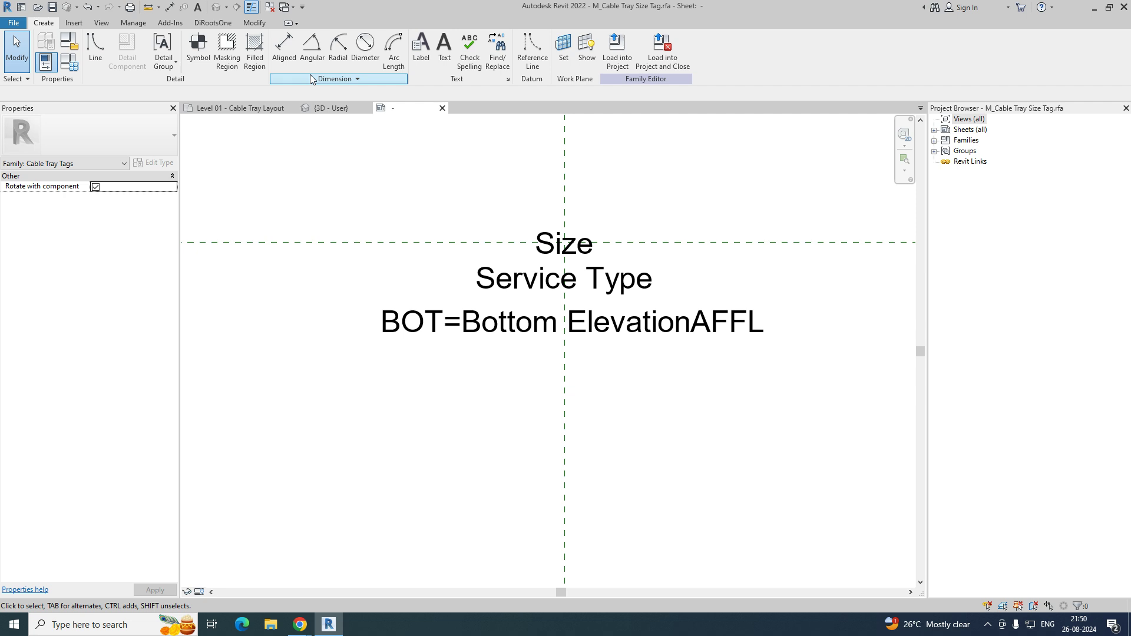
click(96, 53)
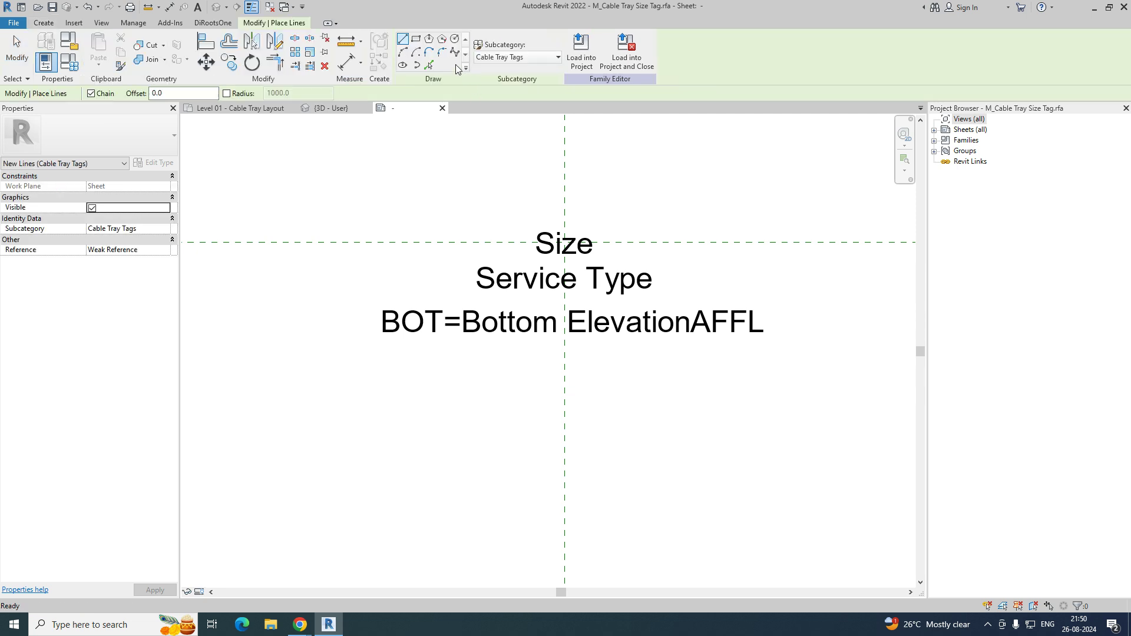
click(416, 40)
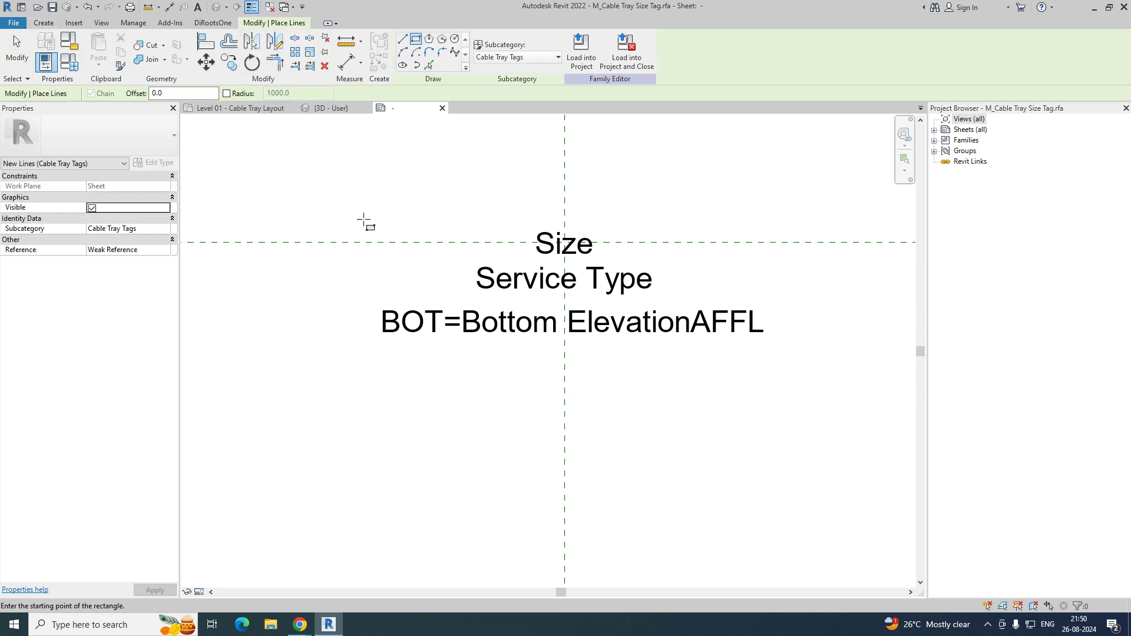
click(367, 219)
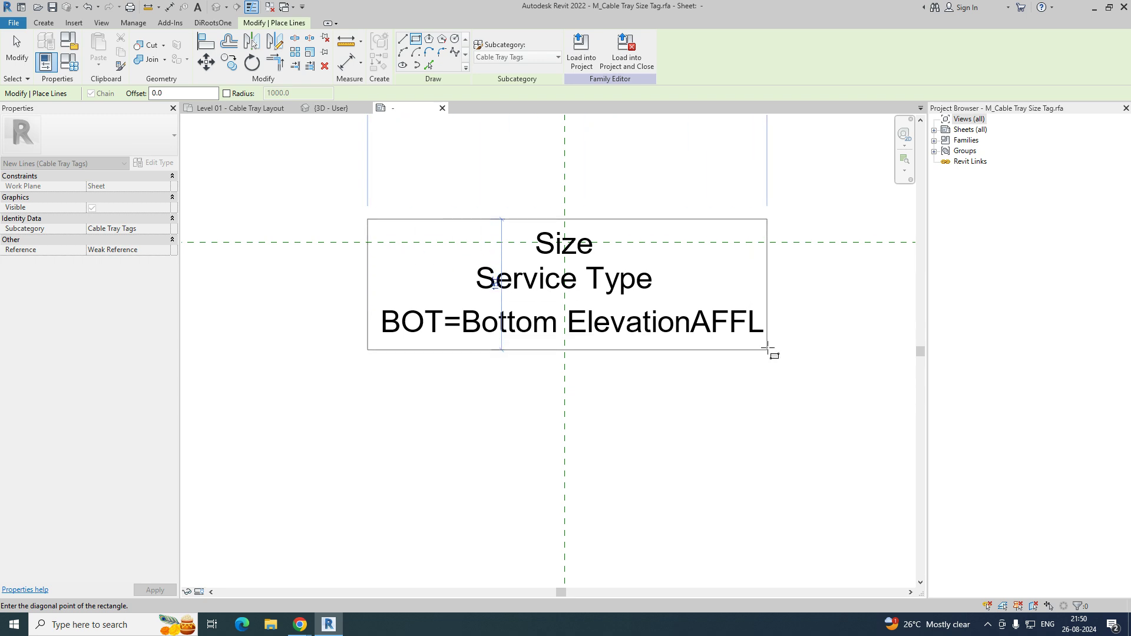
click(772, 350)
Draw a horizontal divider line across the box under the Size label.
click(403, 40)
click(368, 257)
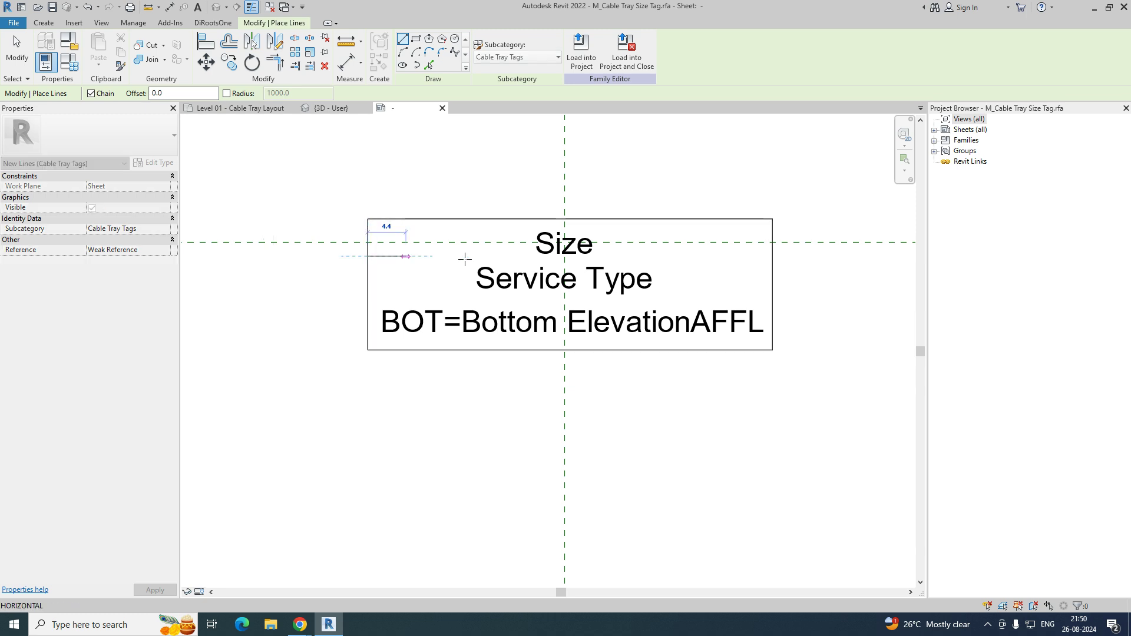
click(773, 257)
key(Escape)
key(Escape)
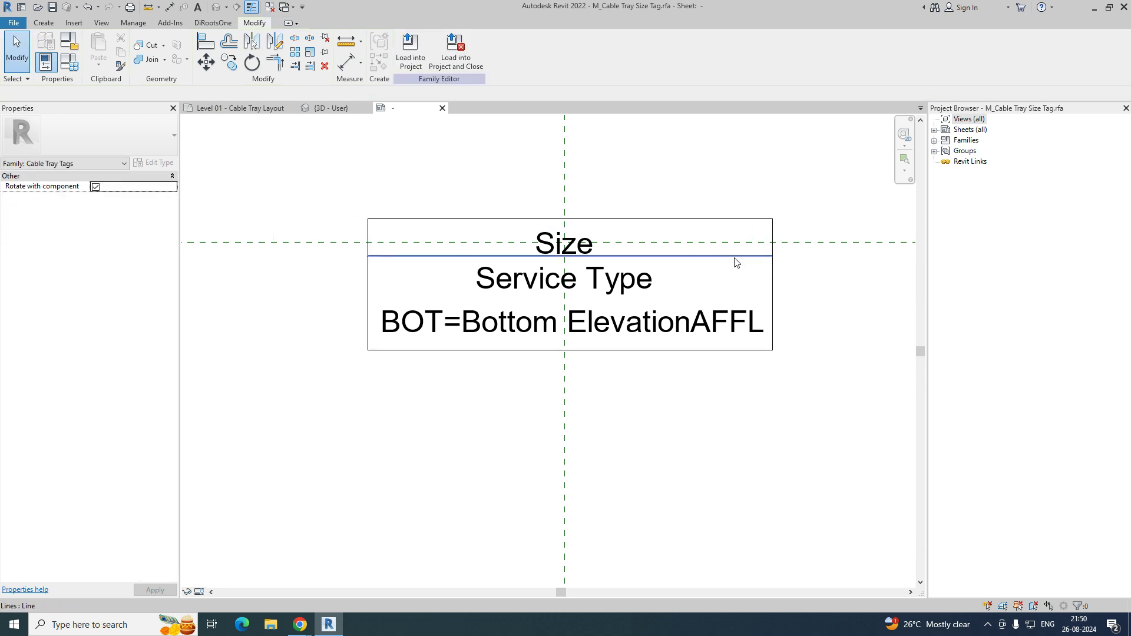
click(735, 258)
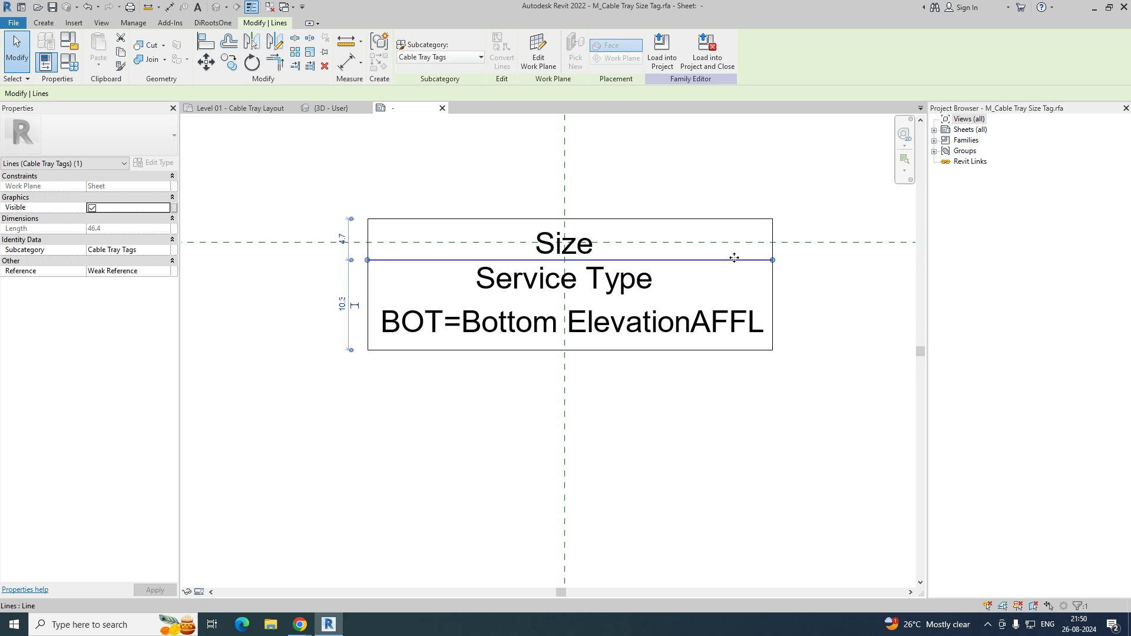
key(Escape)
click(682, 260)
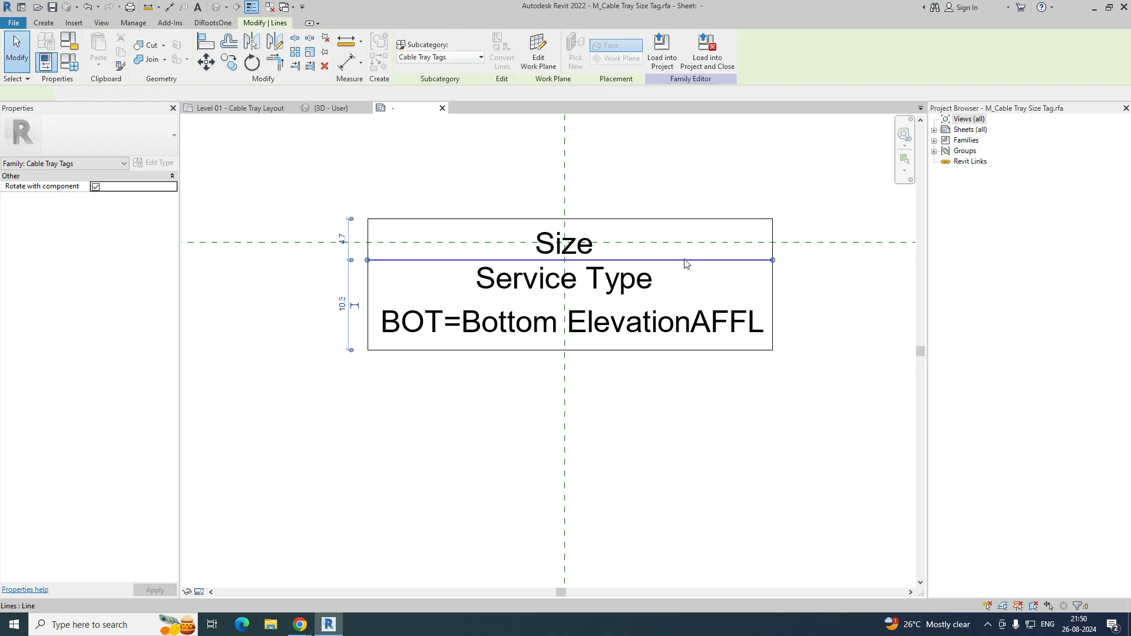
Copy the divider down between the Service Type and BOT rows, then load the family into the project.
click(227, 63)
click(769, 220)
click(774, 260)
click(659, 417)
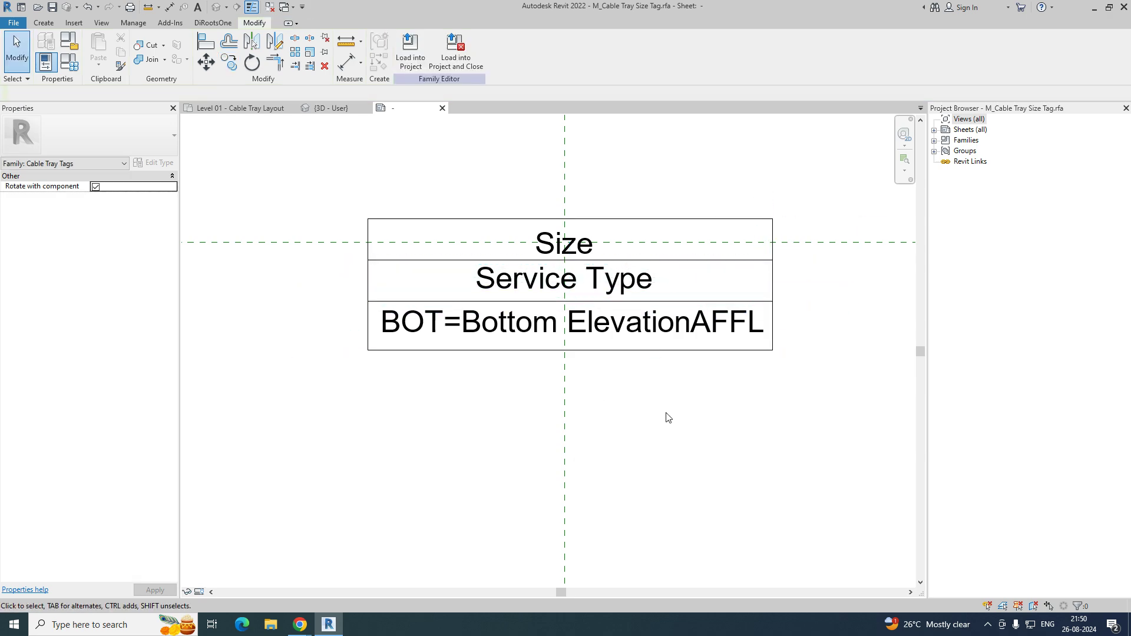
click(411, 52)
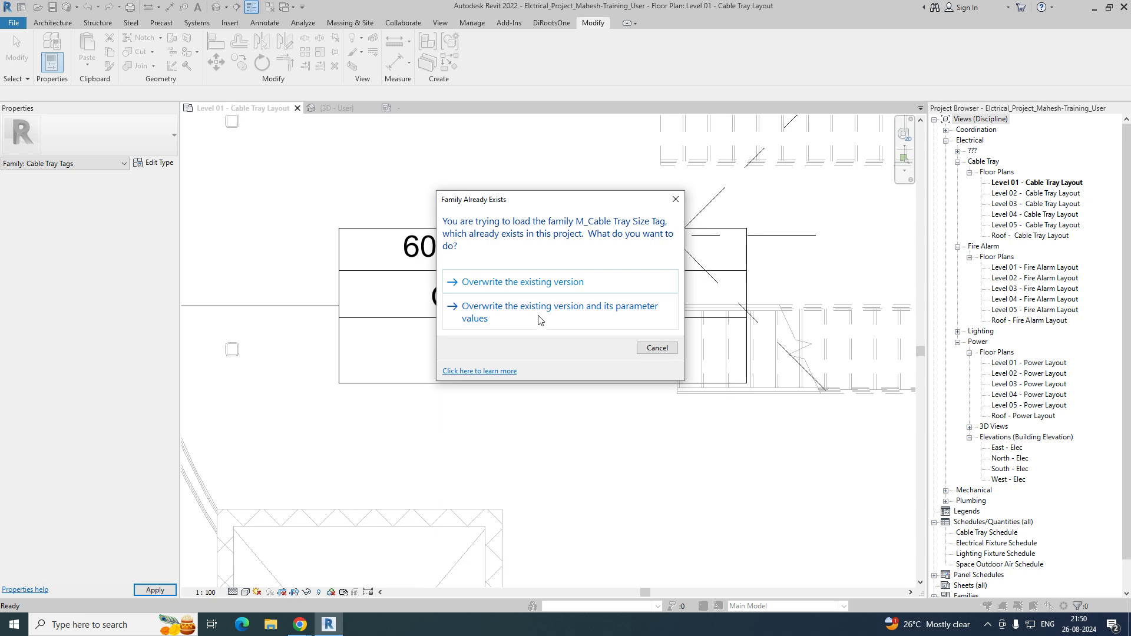
Overwrite the existing tag family and its parameter values, then adjust the tray tag's leader elbow.
click(543, 319)
key(Return)
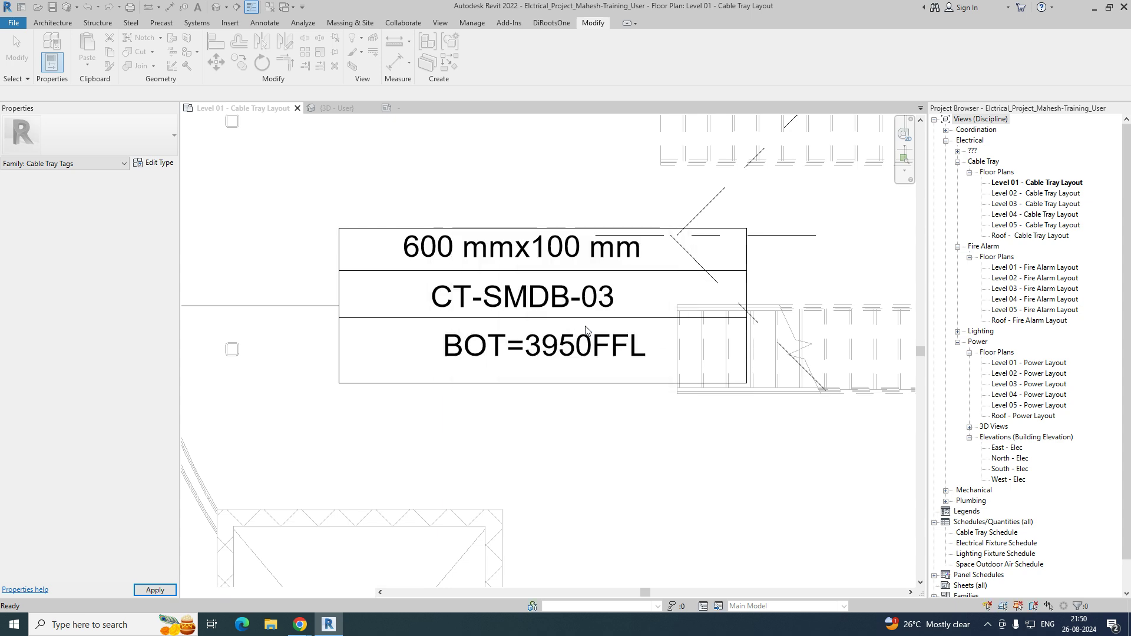
scroll(581, 326, down, 5)
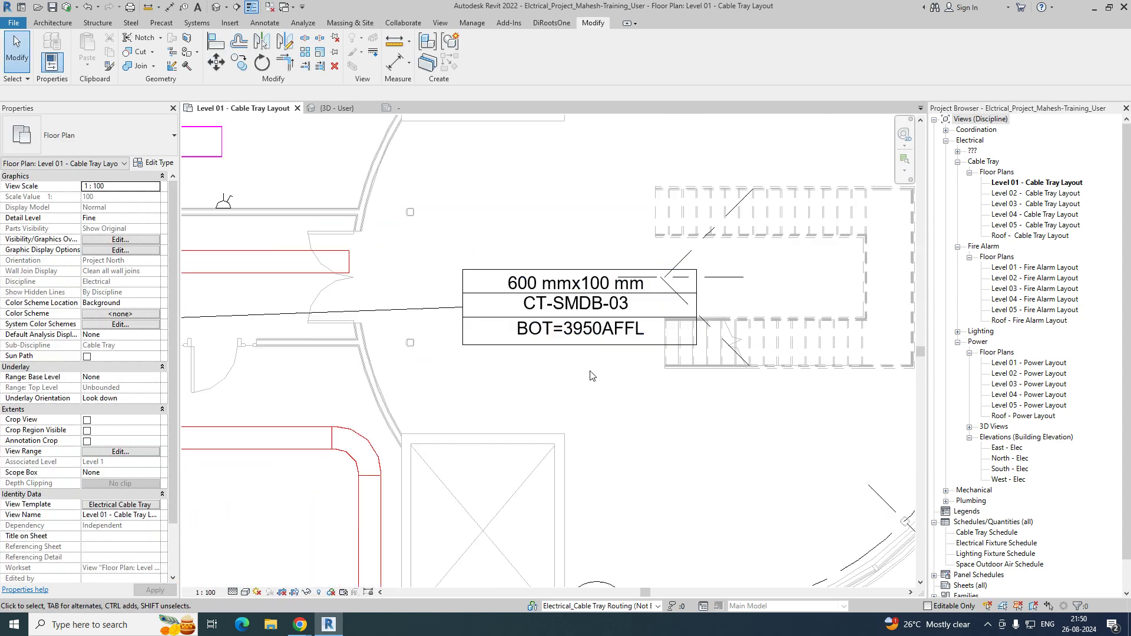
scroll(521, 363, down, 1)
click(539, 358)
scroll(380, 344, up, 1)
drag(384, 347, 383, 340)
scroll(466, 330, down, 3)
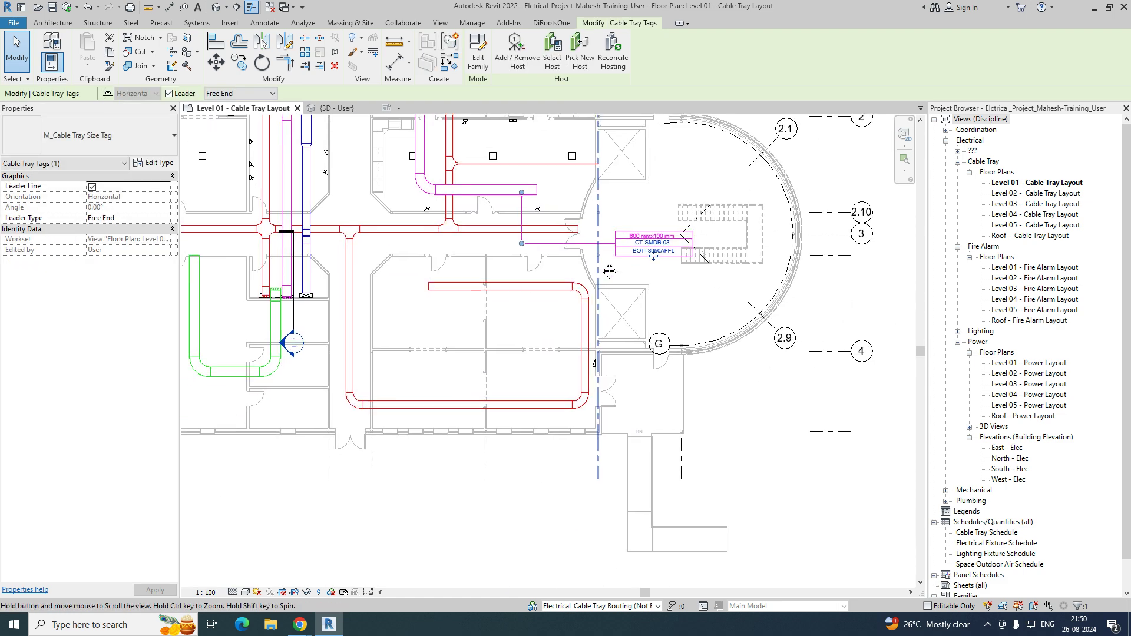
click(468, 357)
Tag the lower 450 mmx100 mm tray with a CT-SMDB-01 tag placed below it.
middle_drag(469, 358, 516, 293)
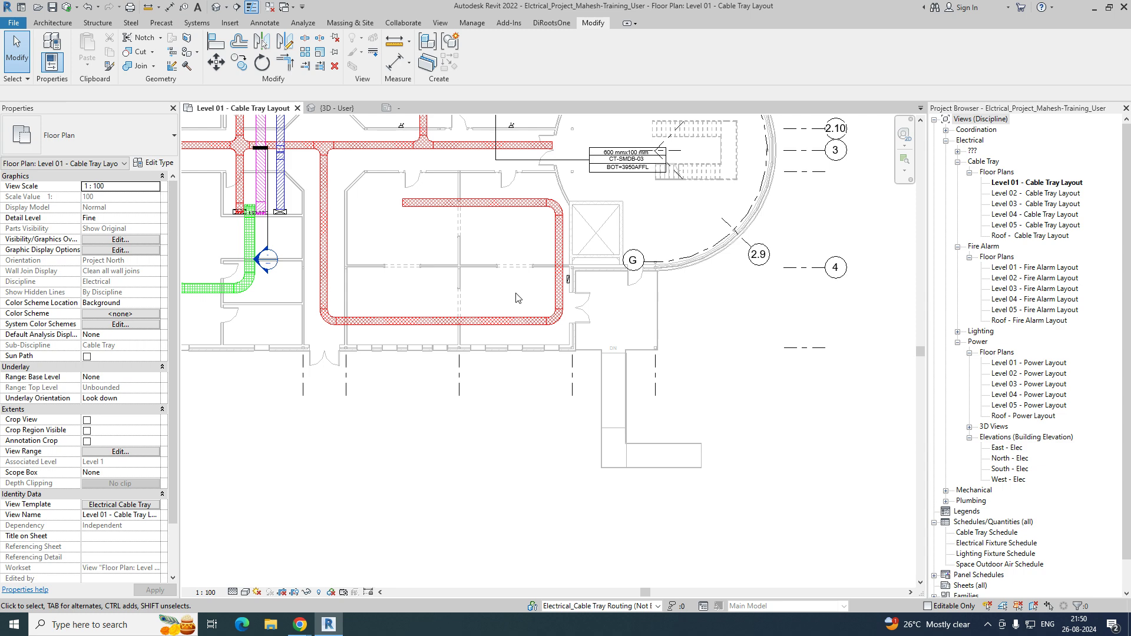
key(t)
key(g)
click(499, 345)
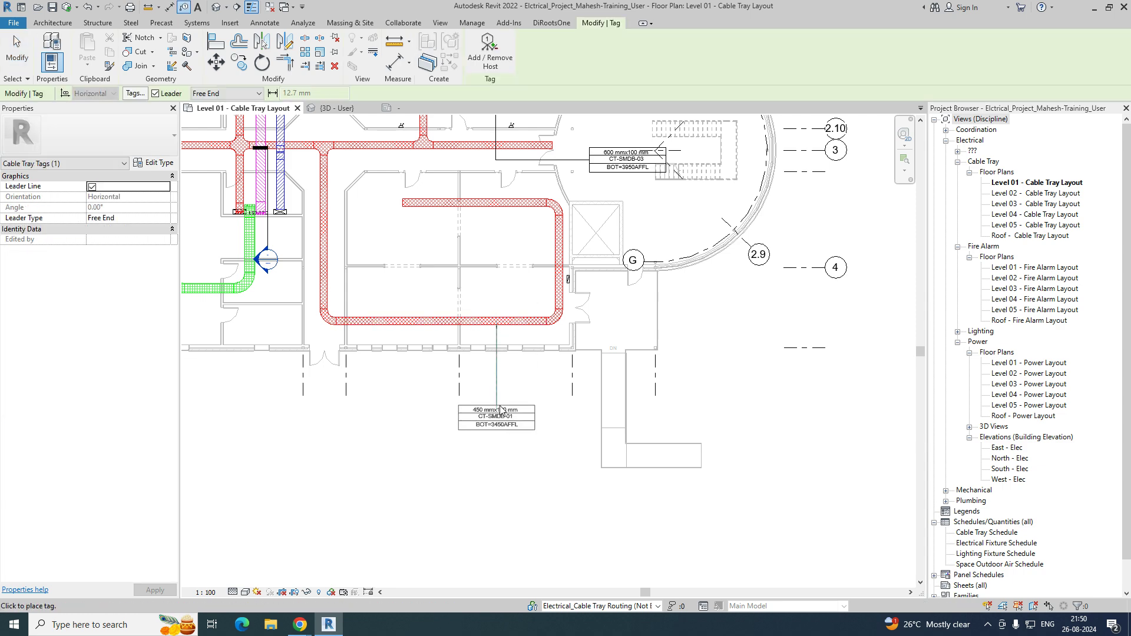
click(526, 407)
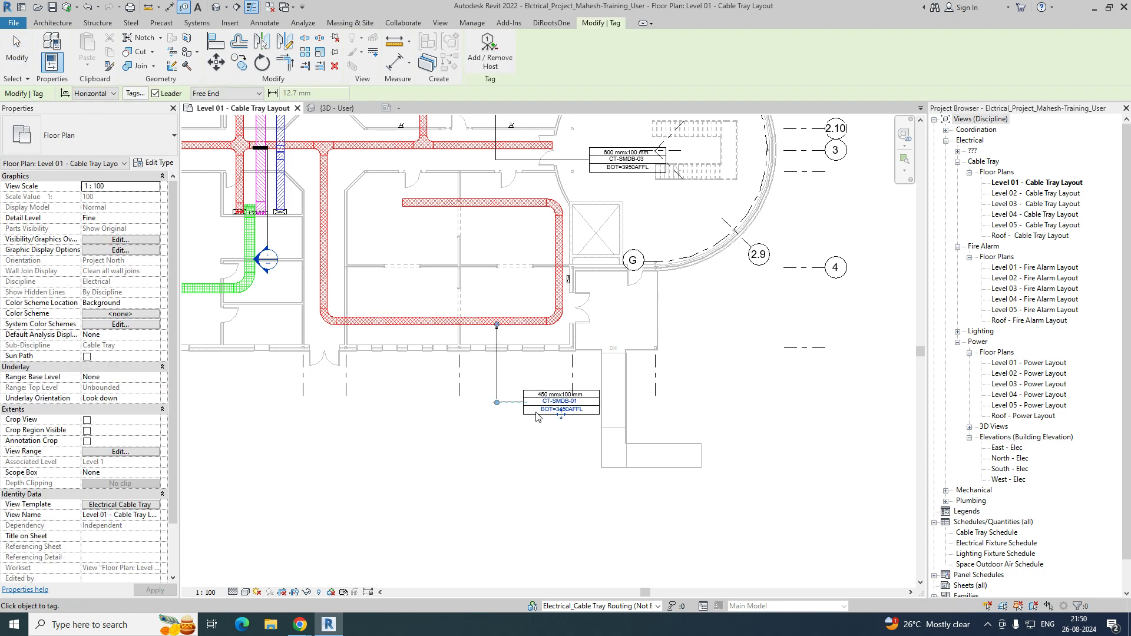
scroll(536, 416, up, 2)
key(Escape)
key(Escape)
scroll(519, 354, down, 1)
click(495, 217)
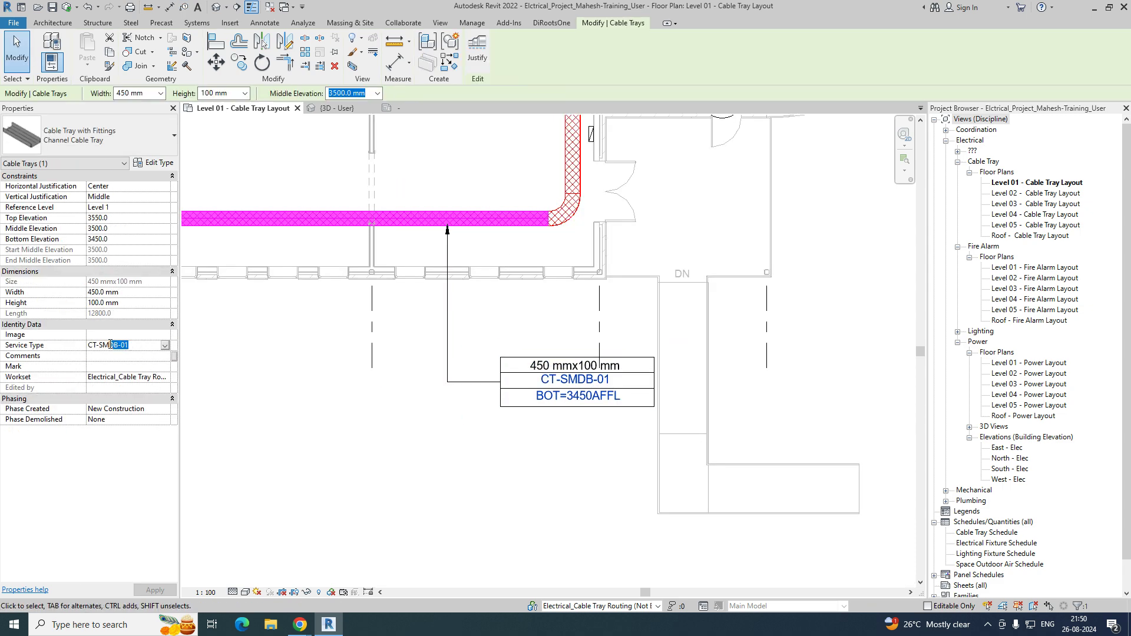
click(149, 345)
key(BackSpace)
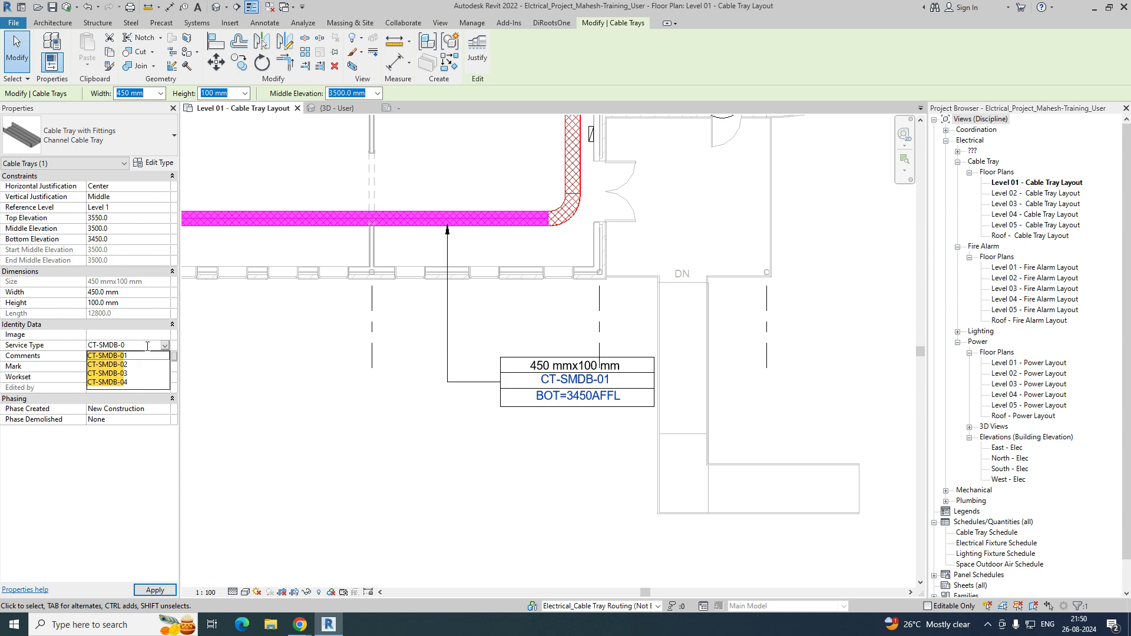
text(2)
click(397, 469)
scroll(606, 385, up, 6)
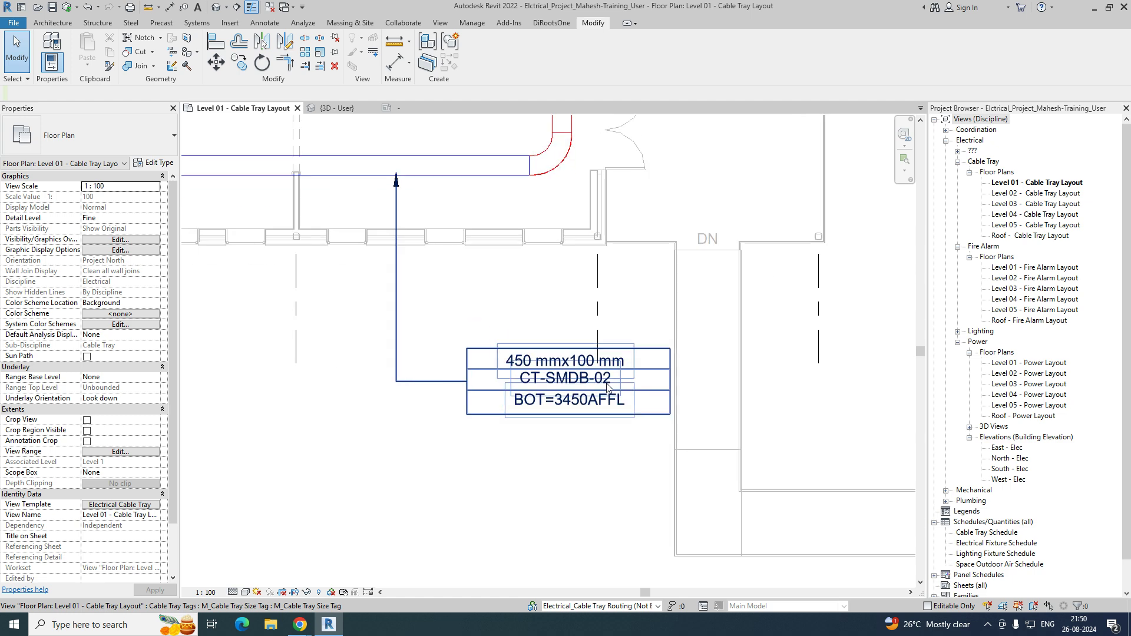
scroll(608, 403, down, 5)
scroll(607, 403, down, 2)
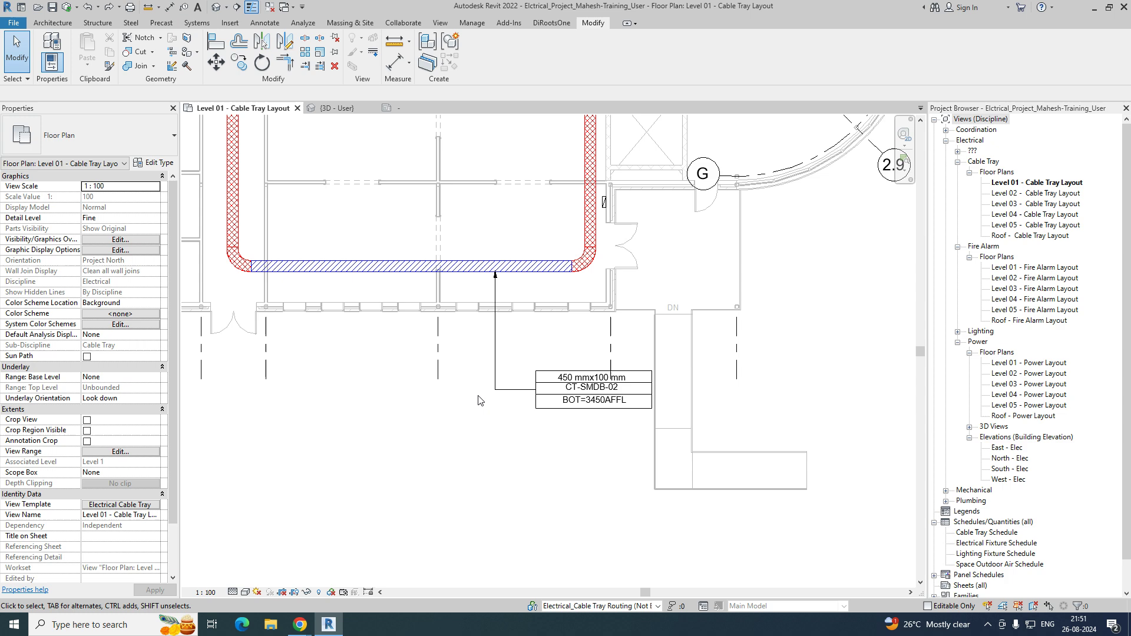
key(ctrl+z)
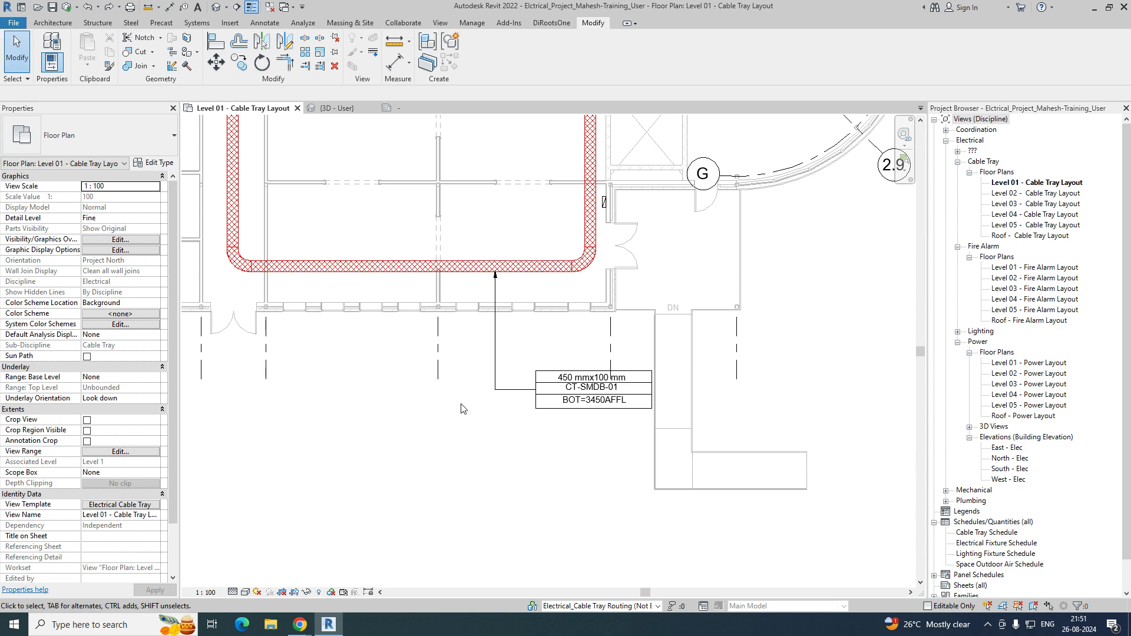
Tag the green tray with a 600 mmx100 mm CT-SMDB-04, BOT=3700AFFL tag placed below it.
middle_drag(462, 405, 714, 407)
scroll(714, 408, down, 2)
middle_drag(532, 403, 672, 376)
key(t)
key(g)
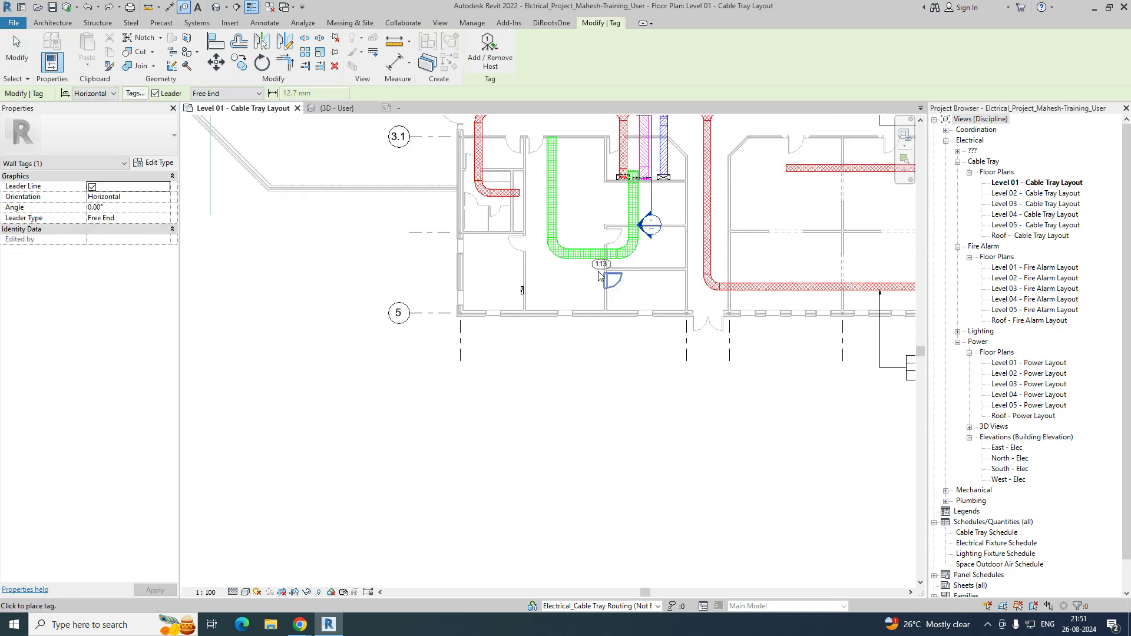
click(586, 259)
click(586, 348)
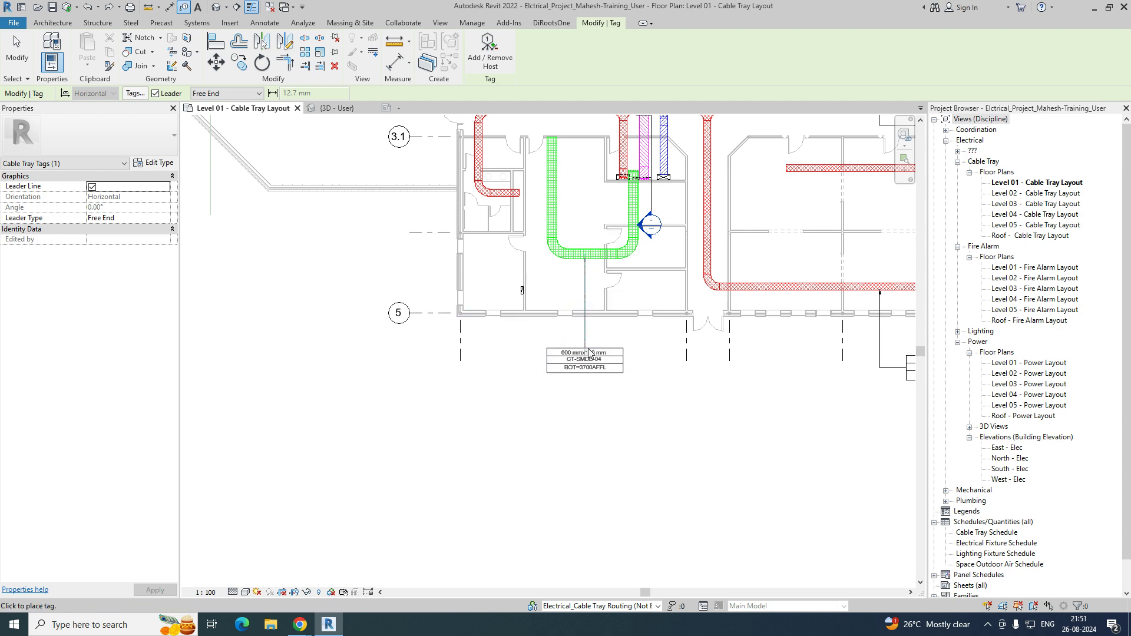
click(547, 353)
Tag the magenta tray with a CT-SMDB-03 tag above grid C, then review the placed tags.
middle_drag(660, 254, 462, 543)
middle_drag(500, 290, 498, 348)
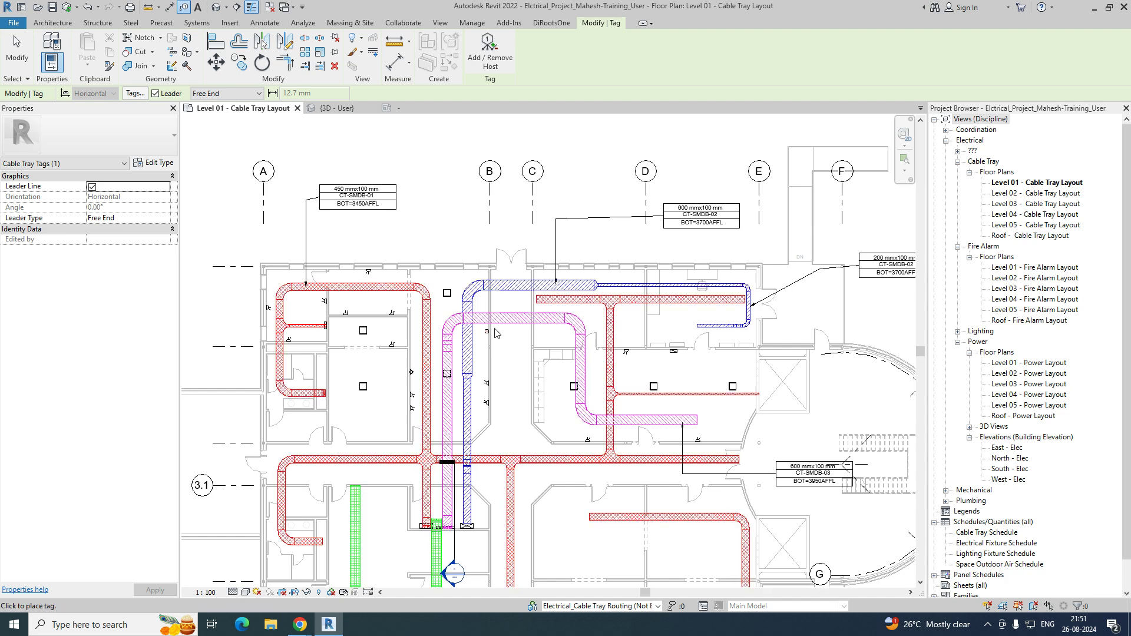
click(501, 316)
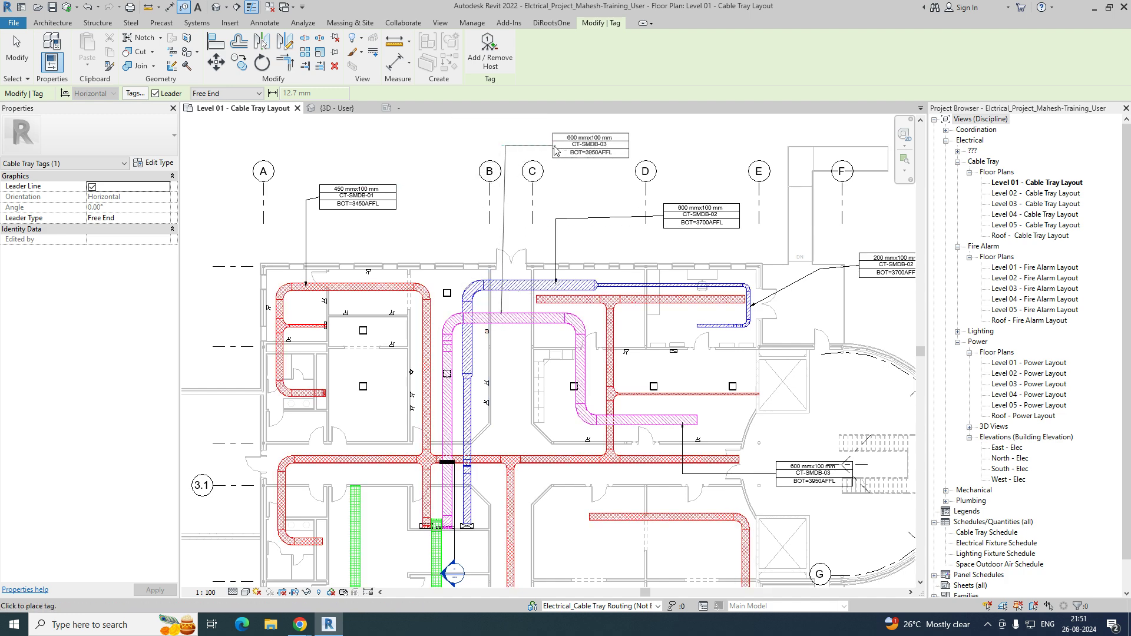
click(554, 150)
key(Escape)
click(503, 147)
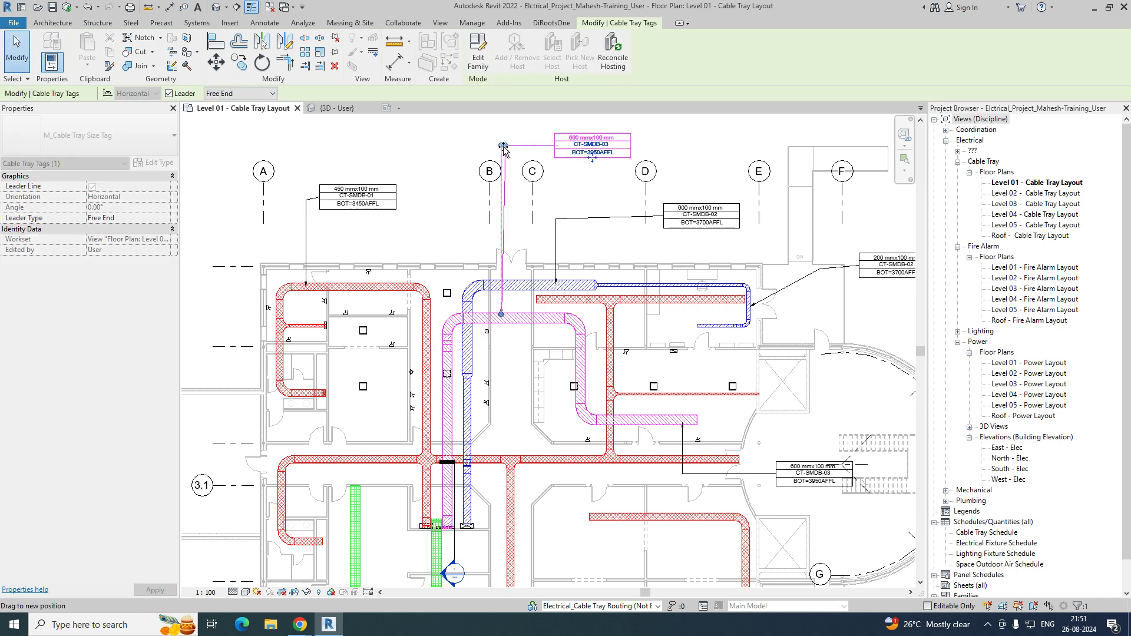
scroll(525, 255, down, 5)
scroll(430, 251, up, 7)
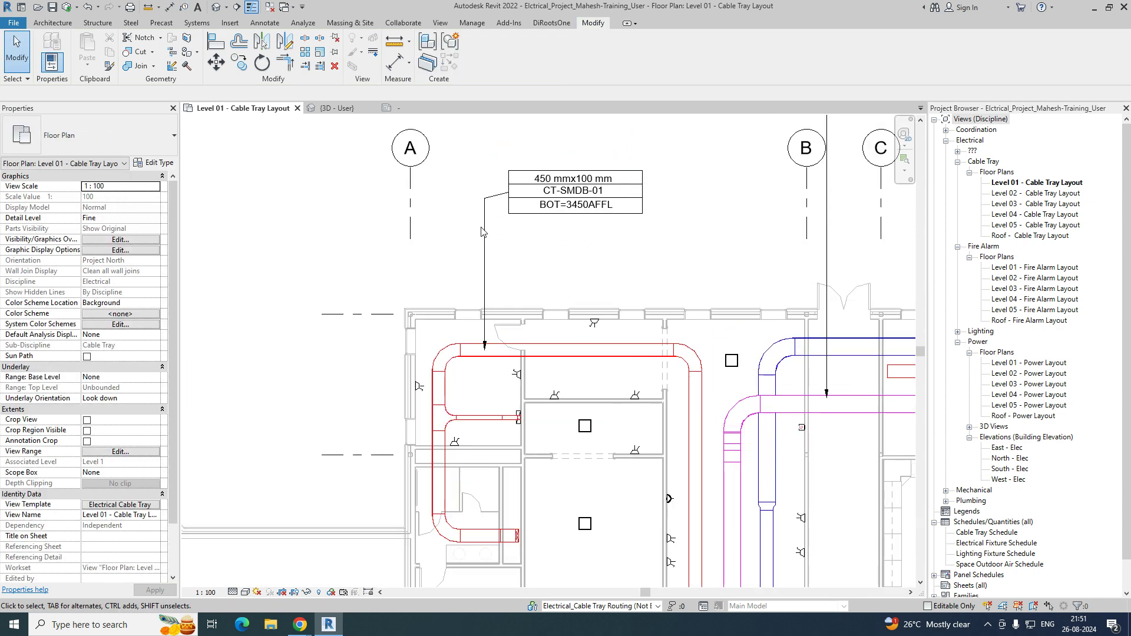
click(442, 233)
key(Escape)
scroll(330, 236, down, 5)
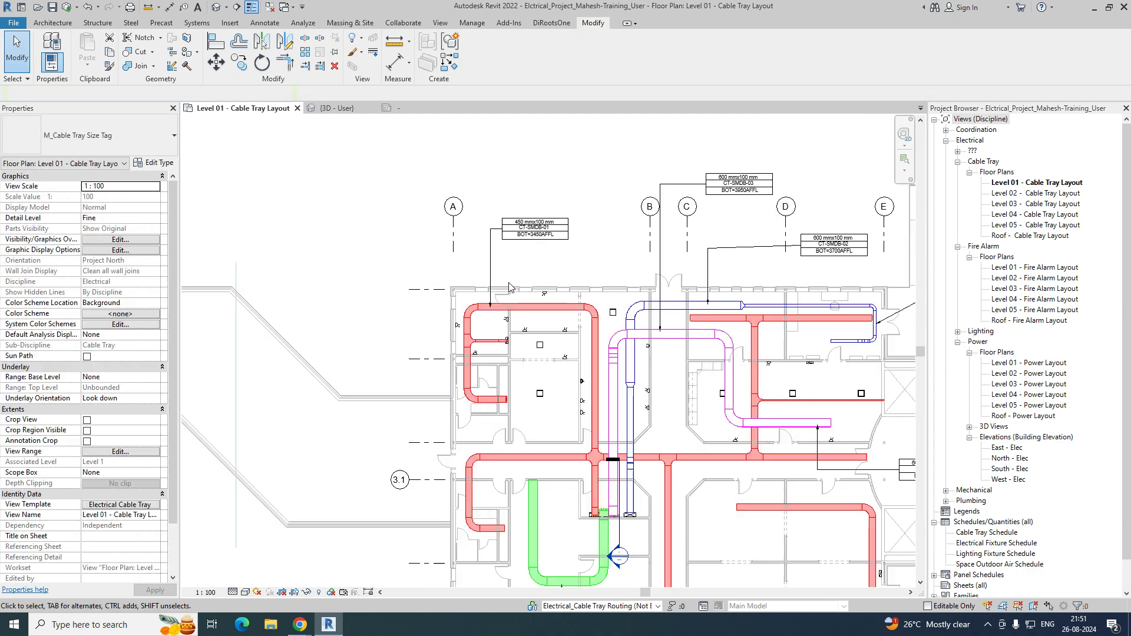
scroll(464, 410, up, 3)
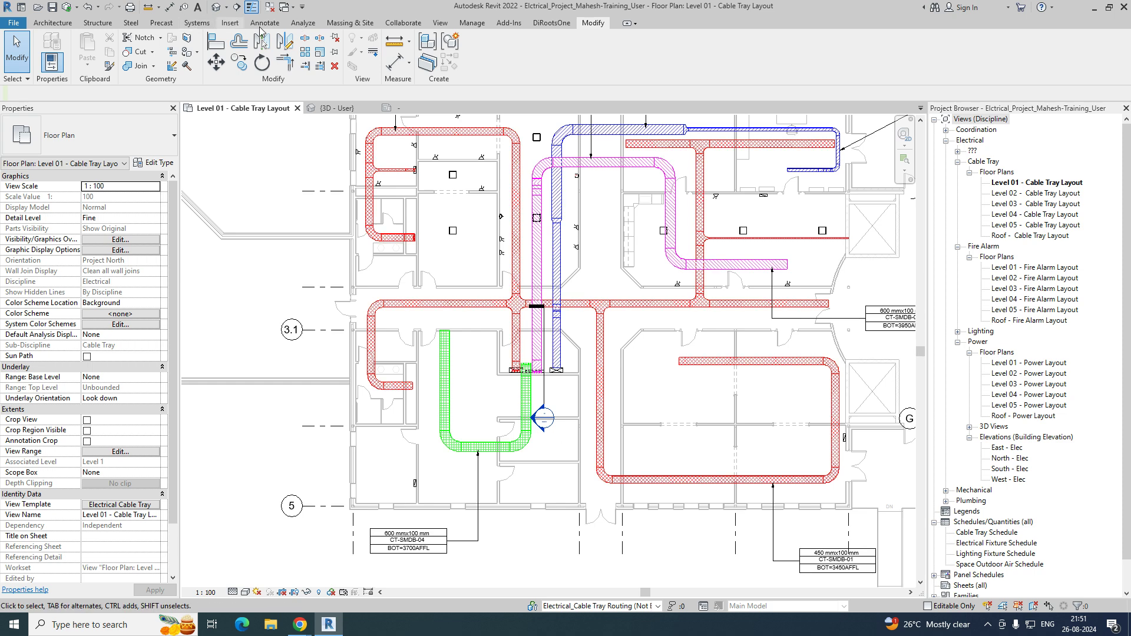
Draw Scope Box 1 around the western half of the Level 01 plan.
click(439, 23)
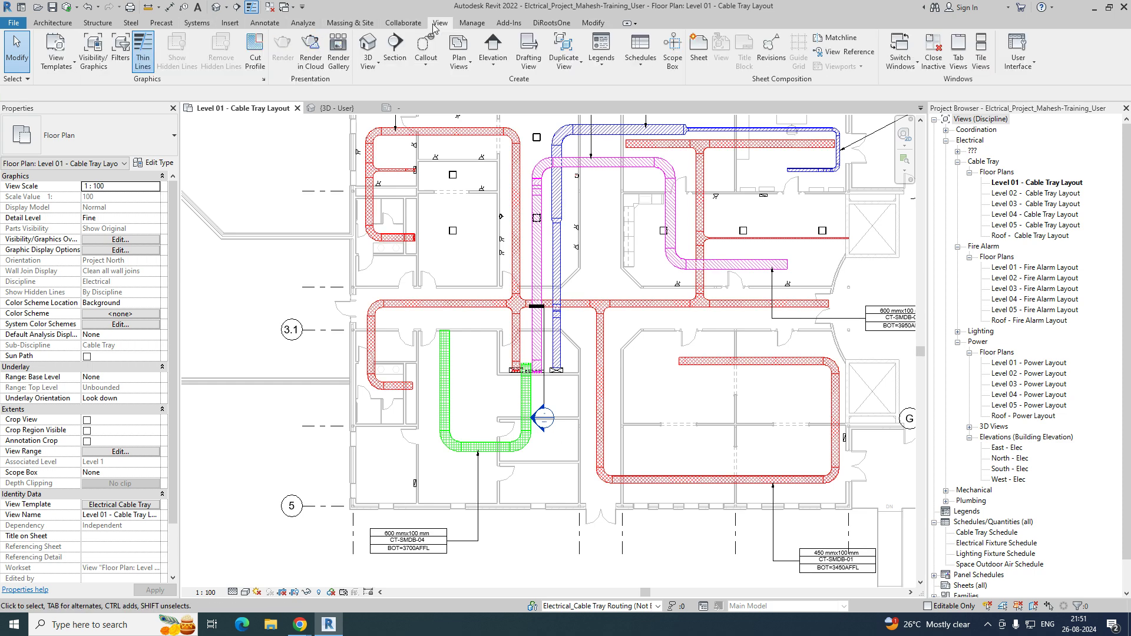
click(673, 54)
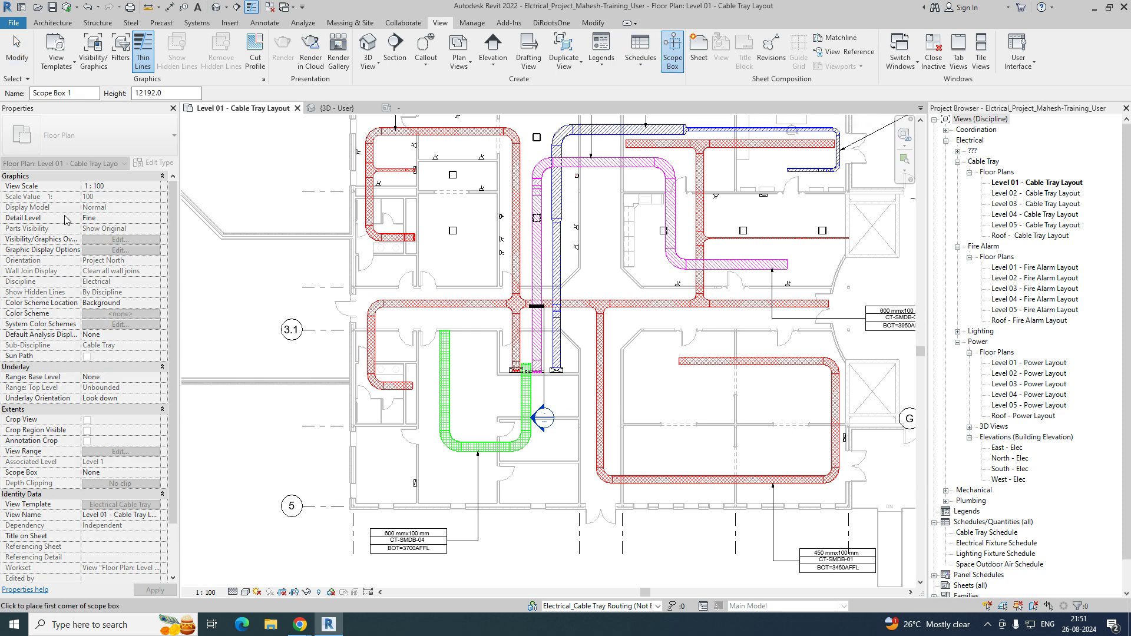
scroll(361, 287, down, 3)
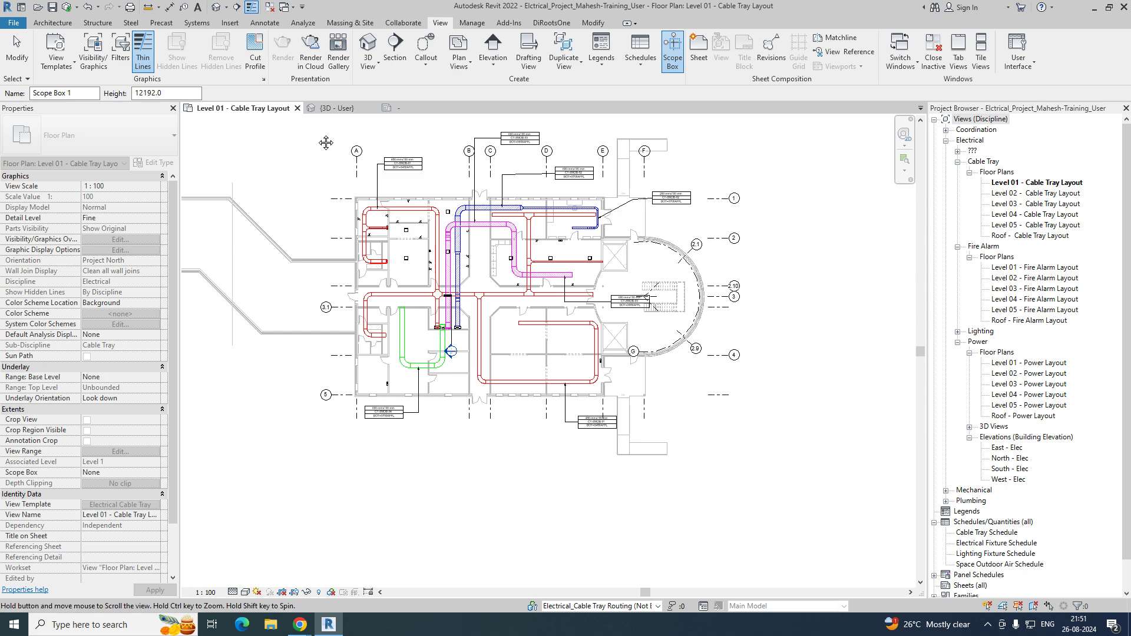
middle_drag(311, 134, 339, 201)
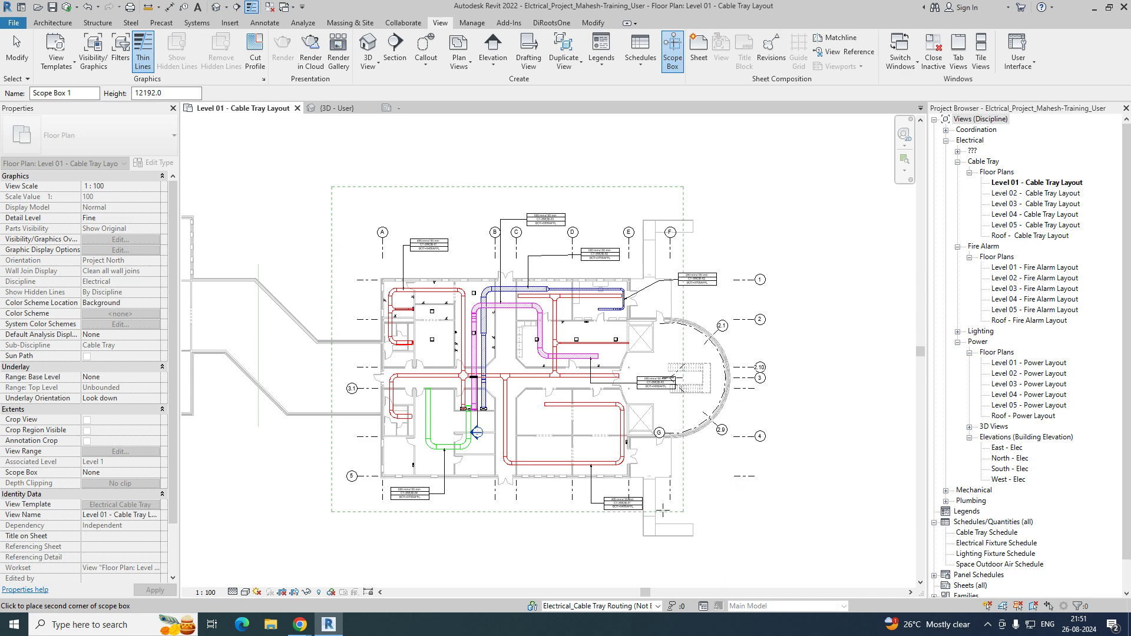
click(512, 518)
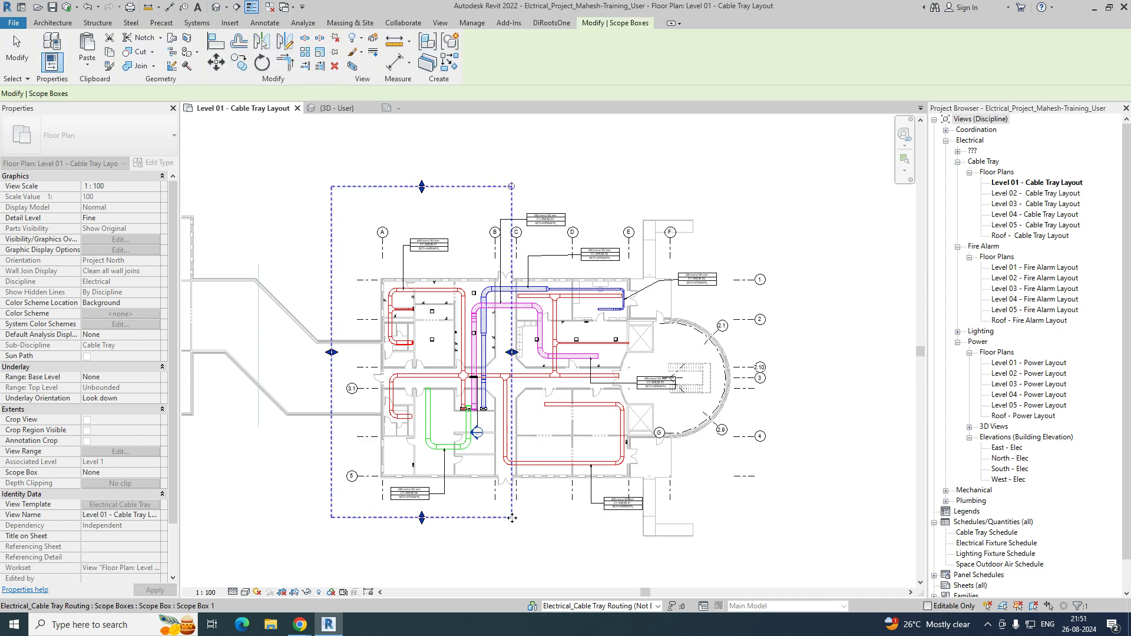
Move the CT-SMDB-03 tag left above grids A–B and reposition its leader elbow near grid B.
scroll(529, 229, up, 3)
click(548, 223)
drag(560, 223, 412, 224)
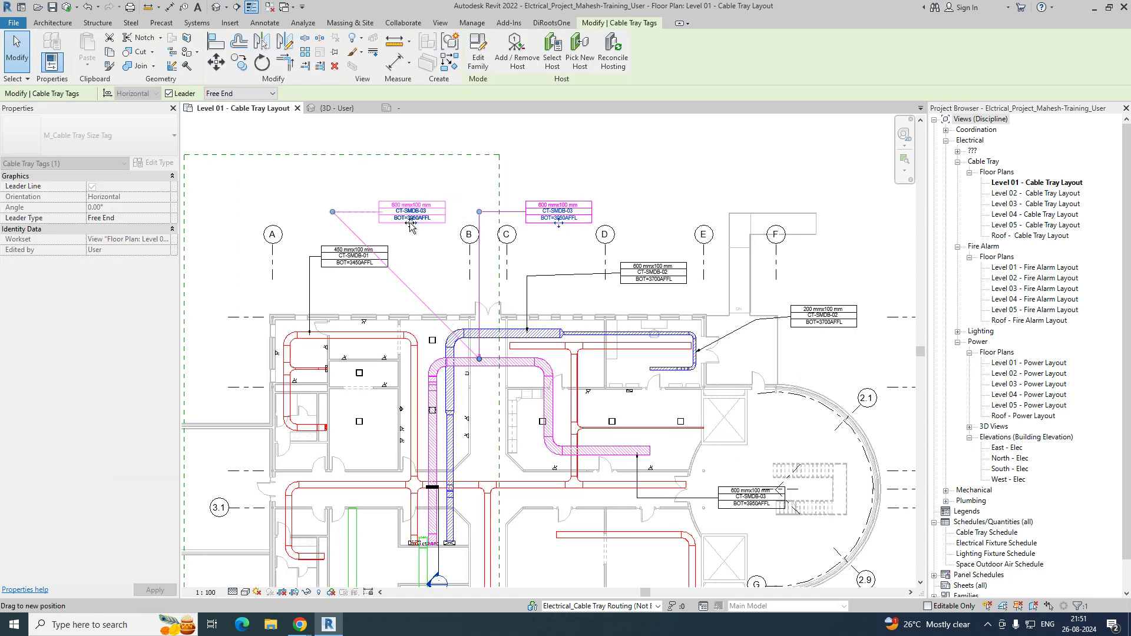
drag(333, 212, 480, 212)
Rename Scope Box 1 to PART in Properties and begin a second scope box.
click(546, 240)
scroll(475, 242, down, 3)
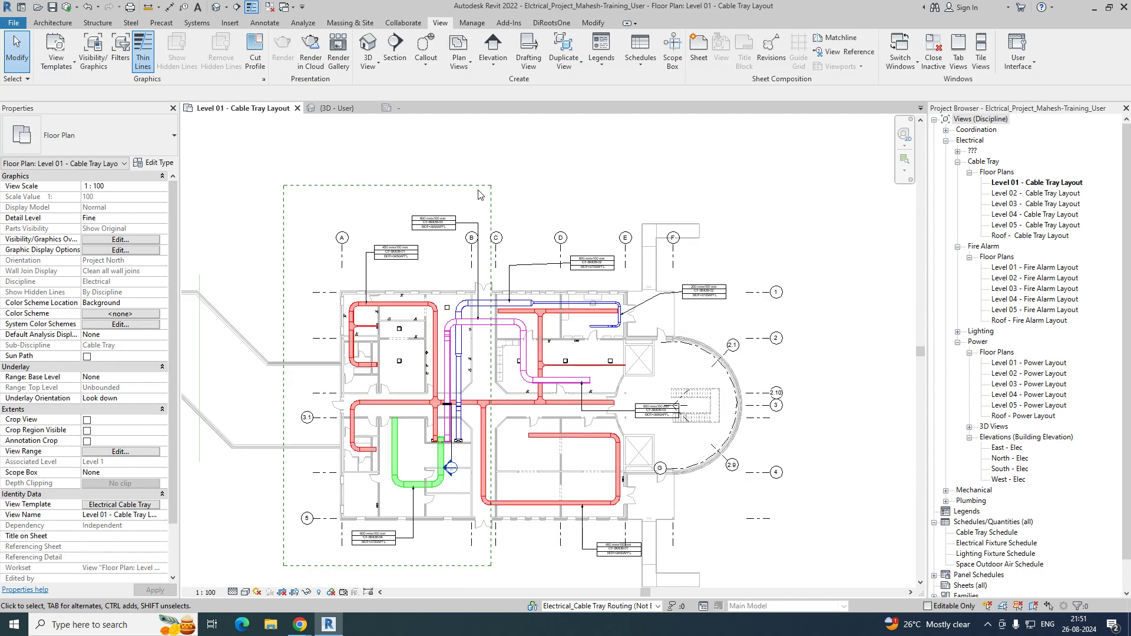
click(472, 188)
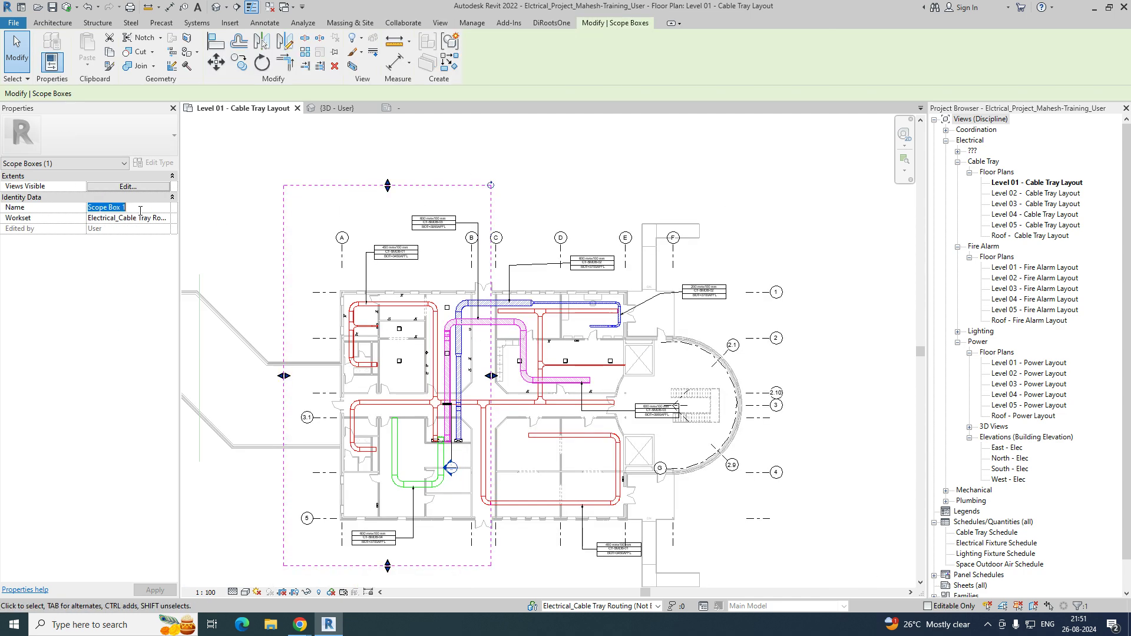
text(PART-1)
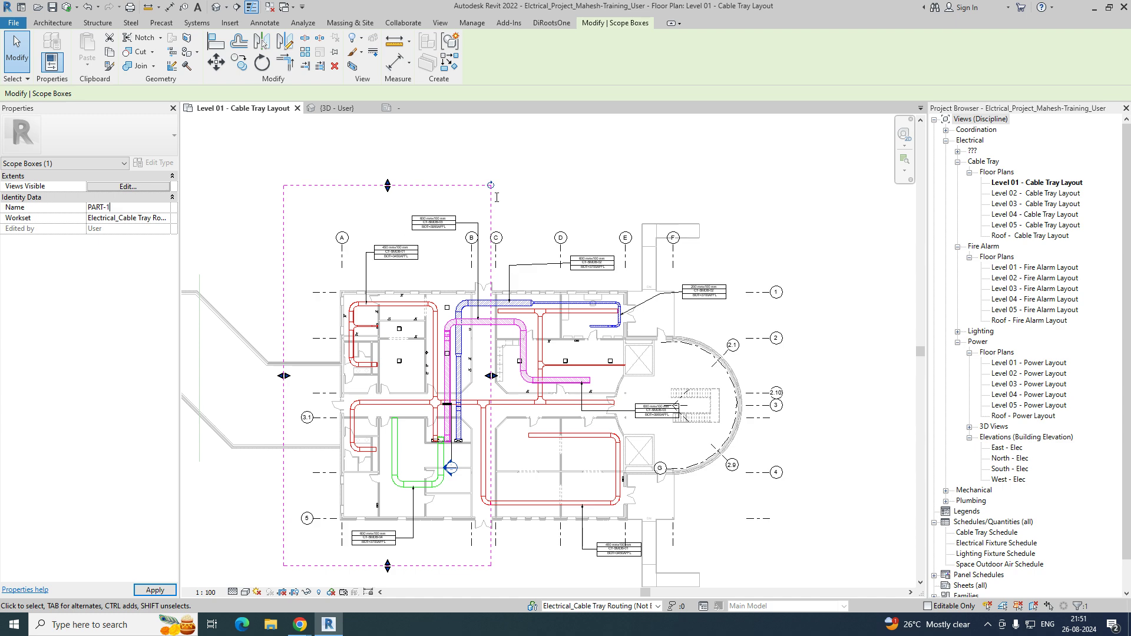
click(578, 180)
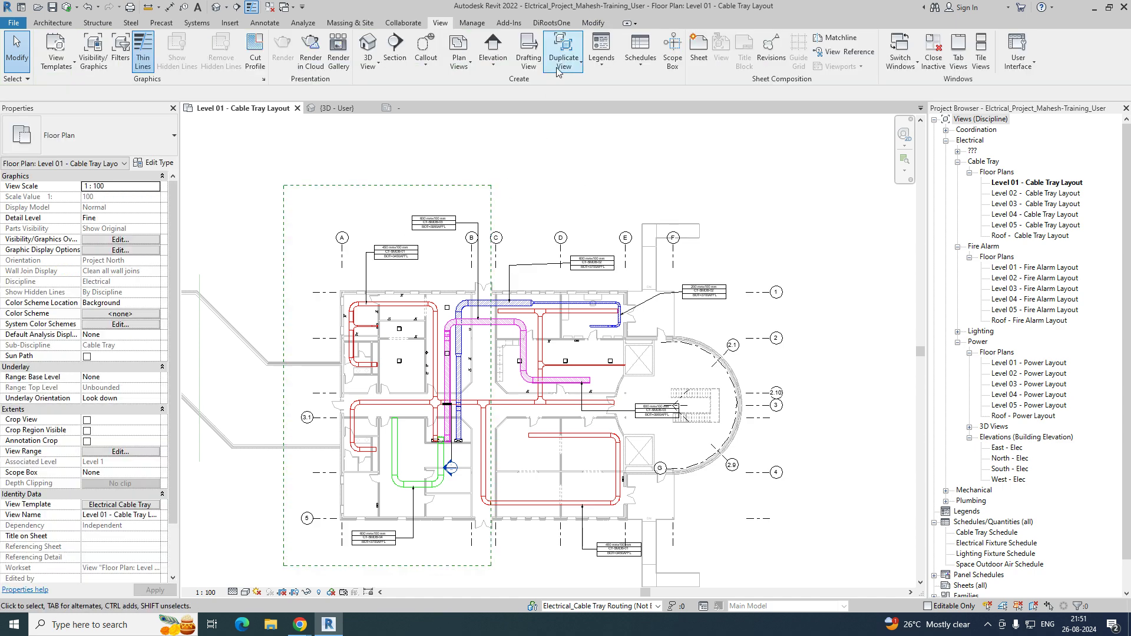
click(676, 53)
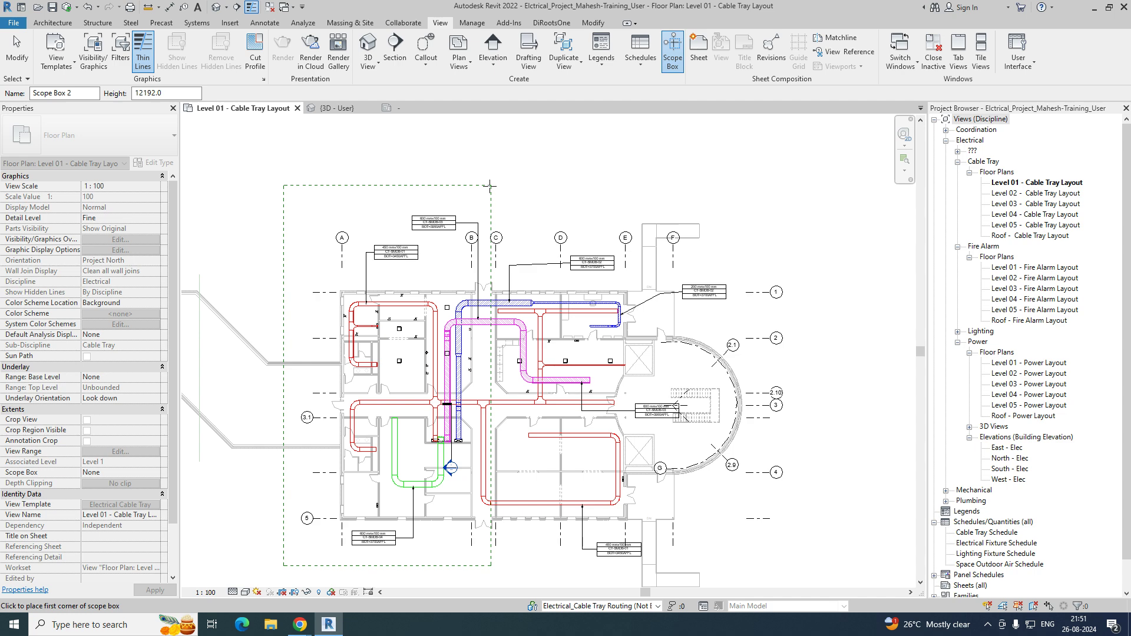
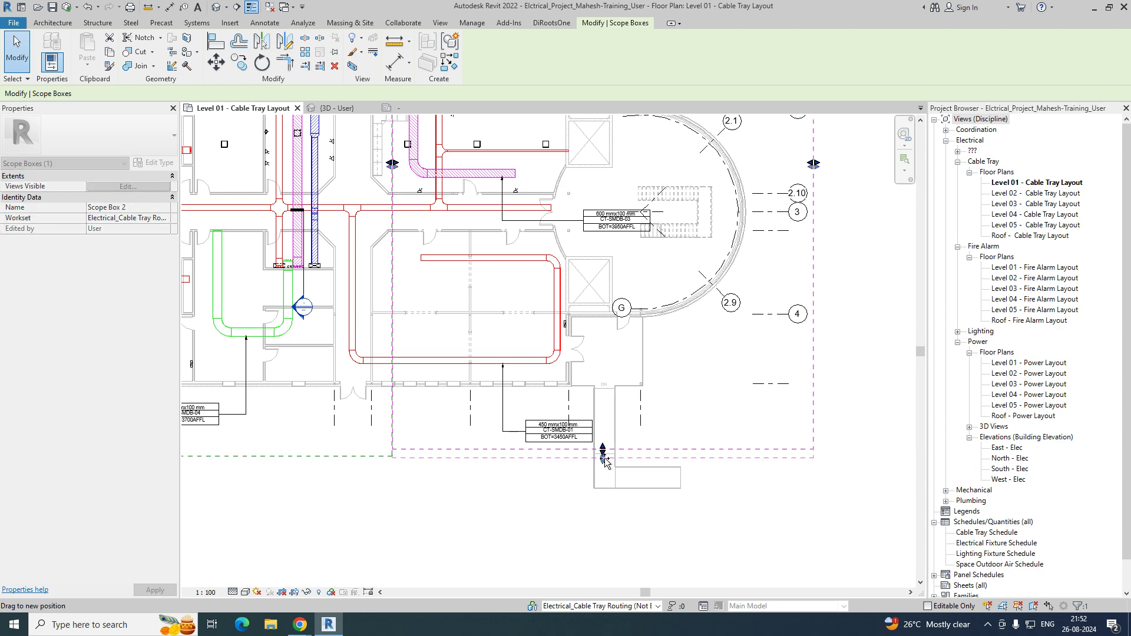
Select the right-hand scope box and rename it PART-2 in Properties.
key(Escape)
scroll(591, 454, down, 5)
middle_drag(547, 480, 555, 449)
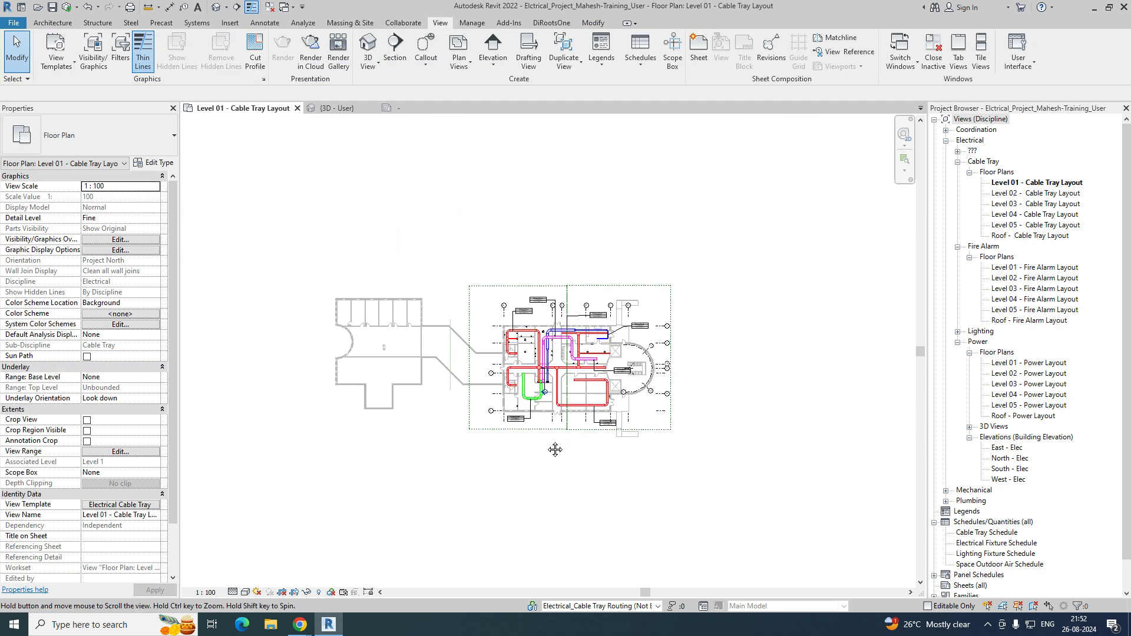
scroll(558, 443, up, 1)
scroll(559, 447, up, 1)
middle_drag(591, 444, 552, 426)
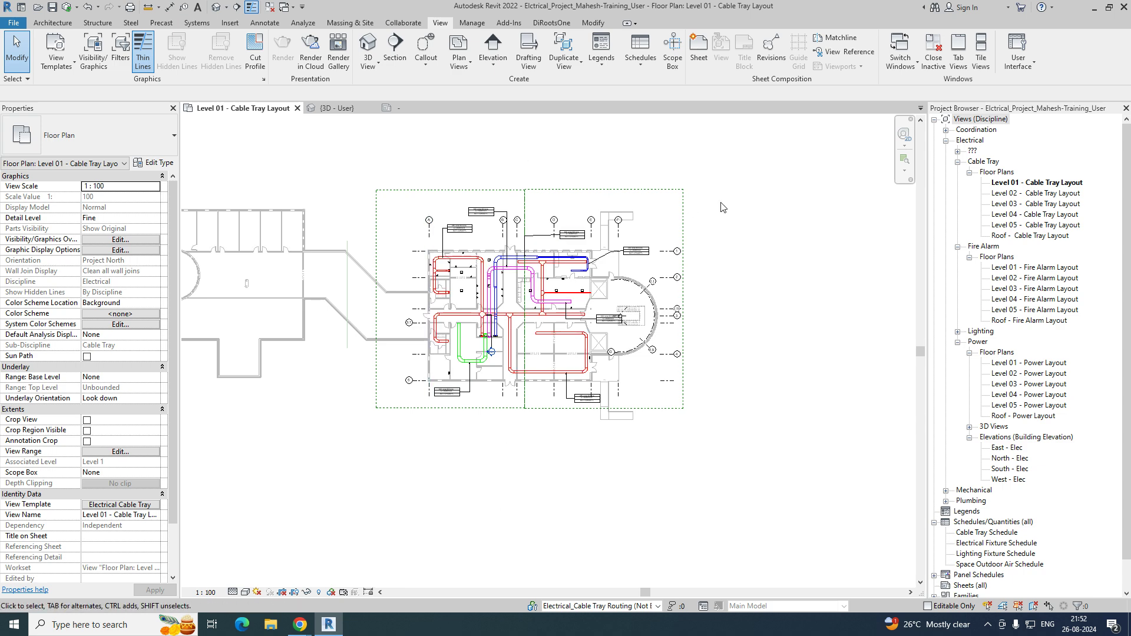
click(622, 190)
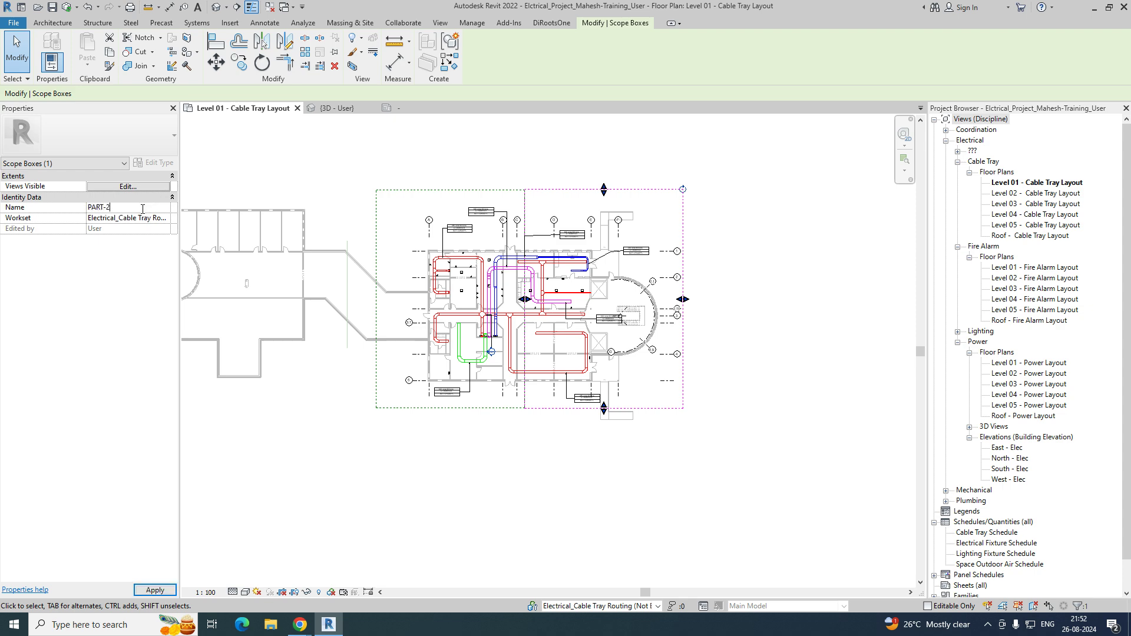
click(579, 473)
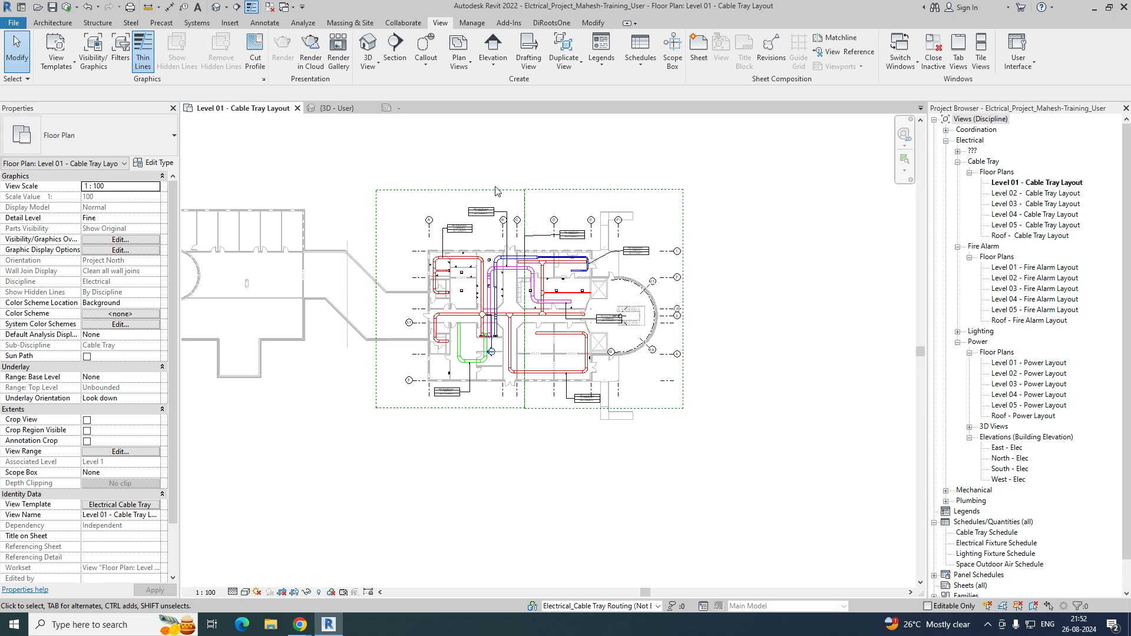
middle_drag(827, 277, 824, 314)
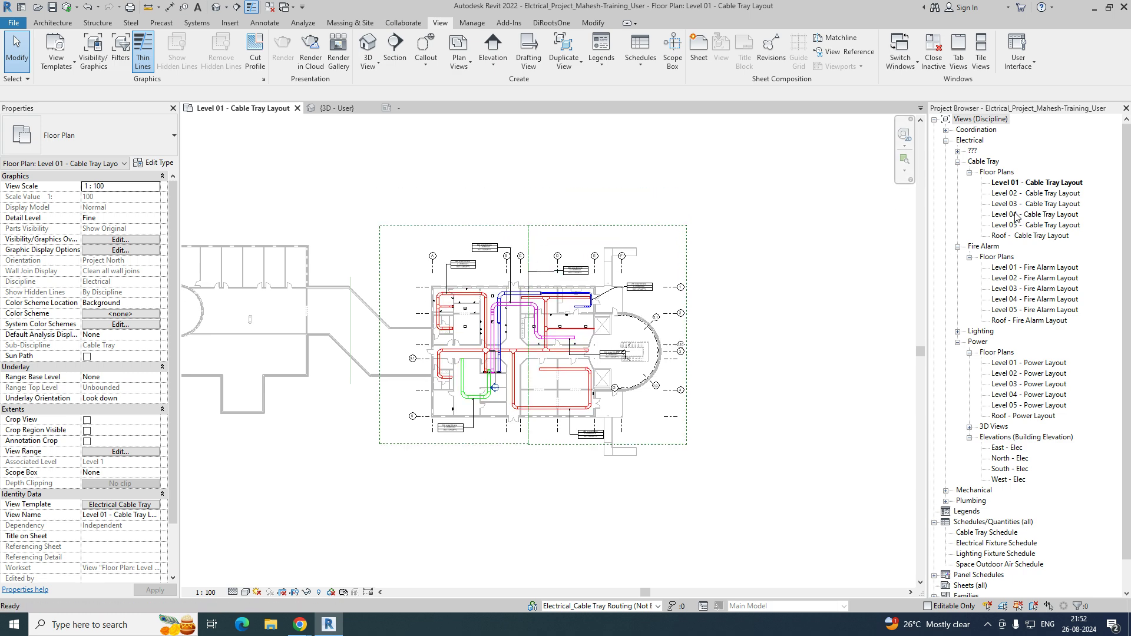
Create a dependent copy of Level 01 - Cable Tray Layout, undoing an accidental detailed duplicate.
click(1017, 184)
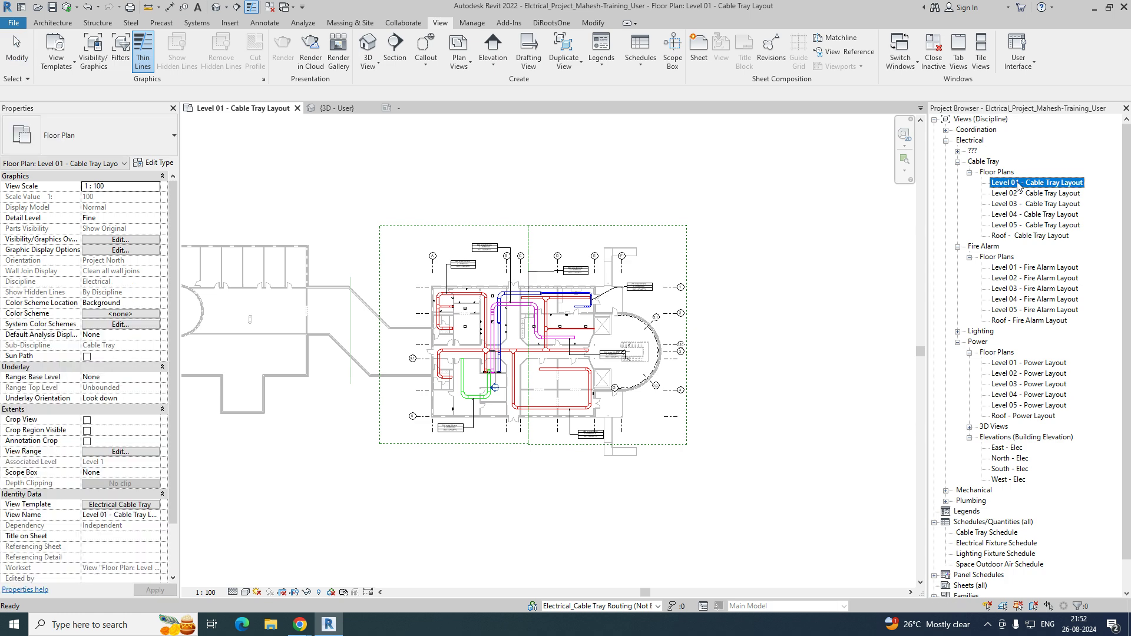
right_click(1020, 184)
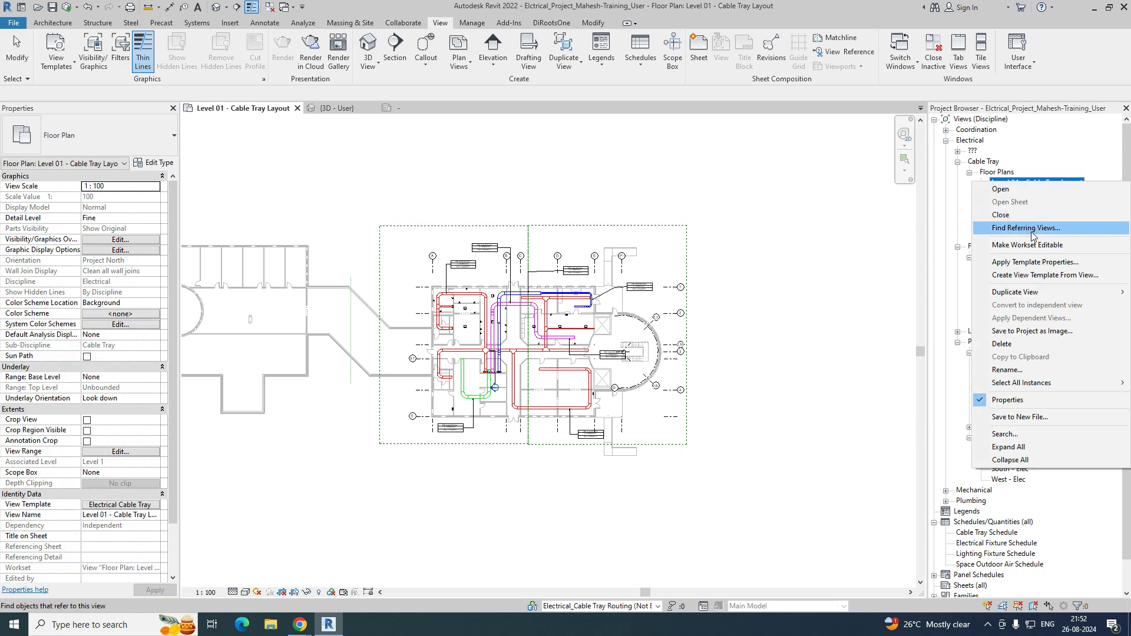
mouse_move(1024, 291)
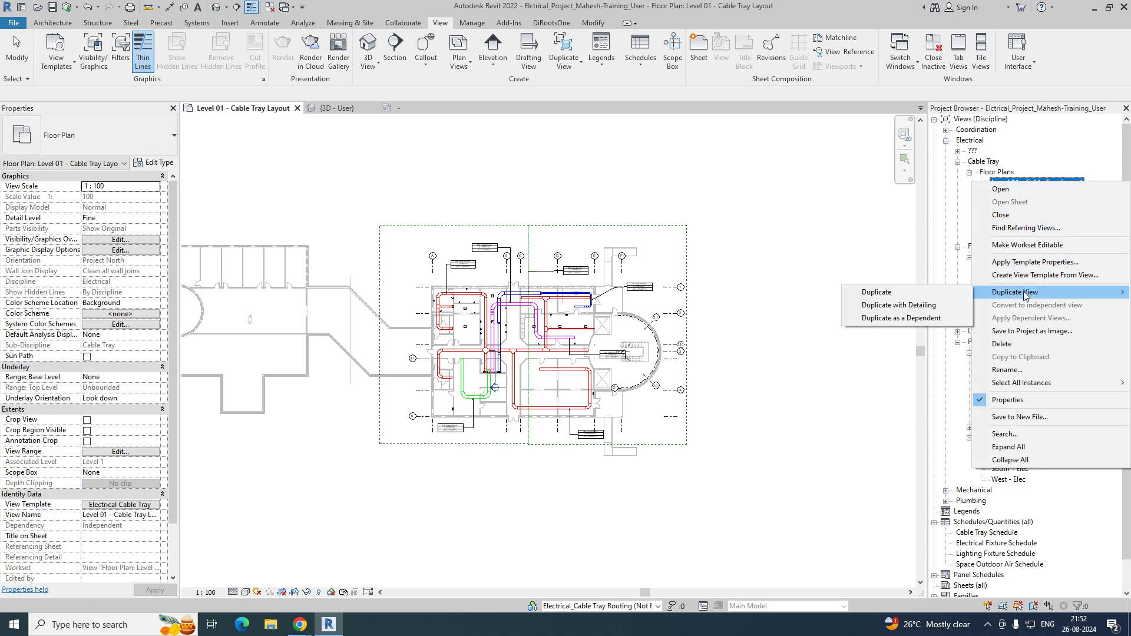
click(910, 308)
key(ctrl+z)
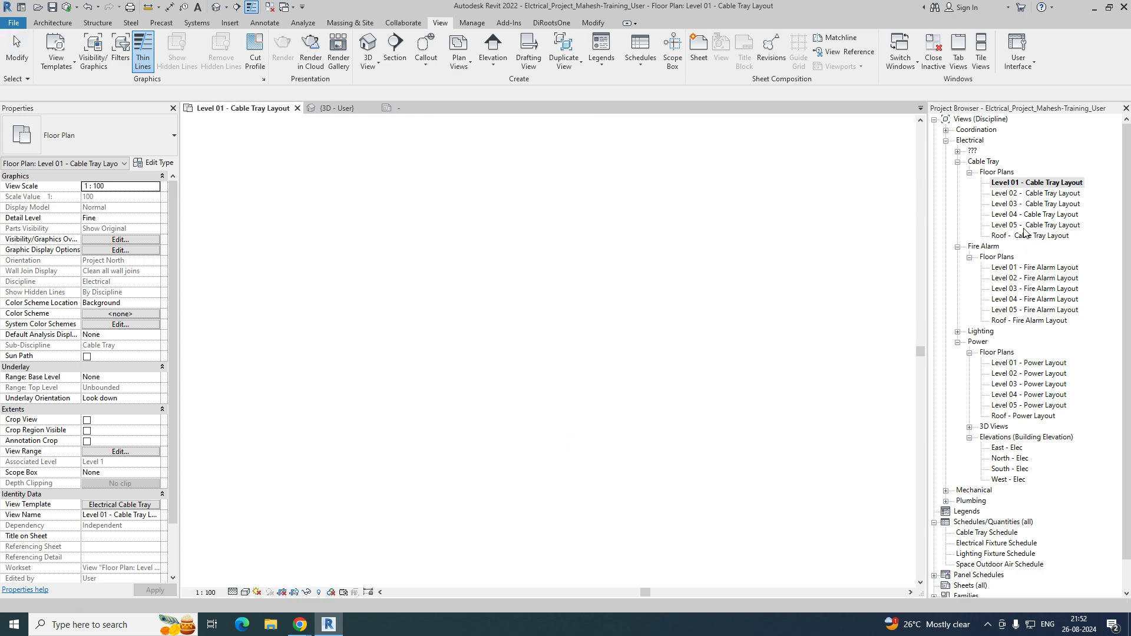
right_click(1037, 185)
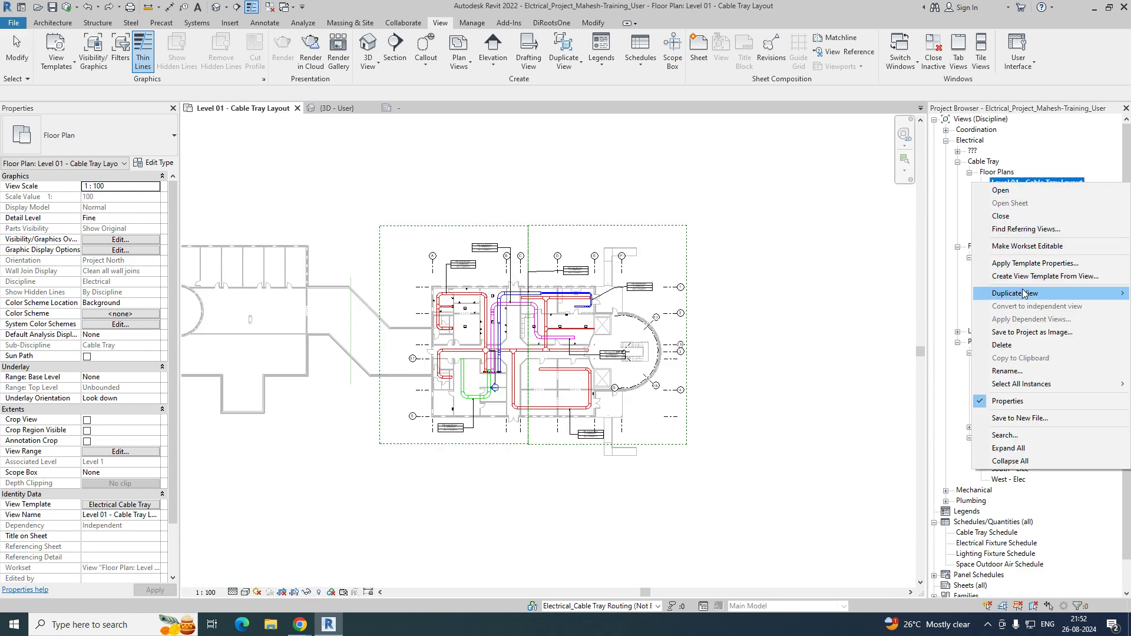
mouse_move(1023, 293)
click(911, 321)
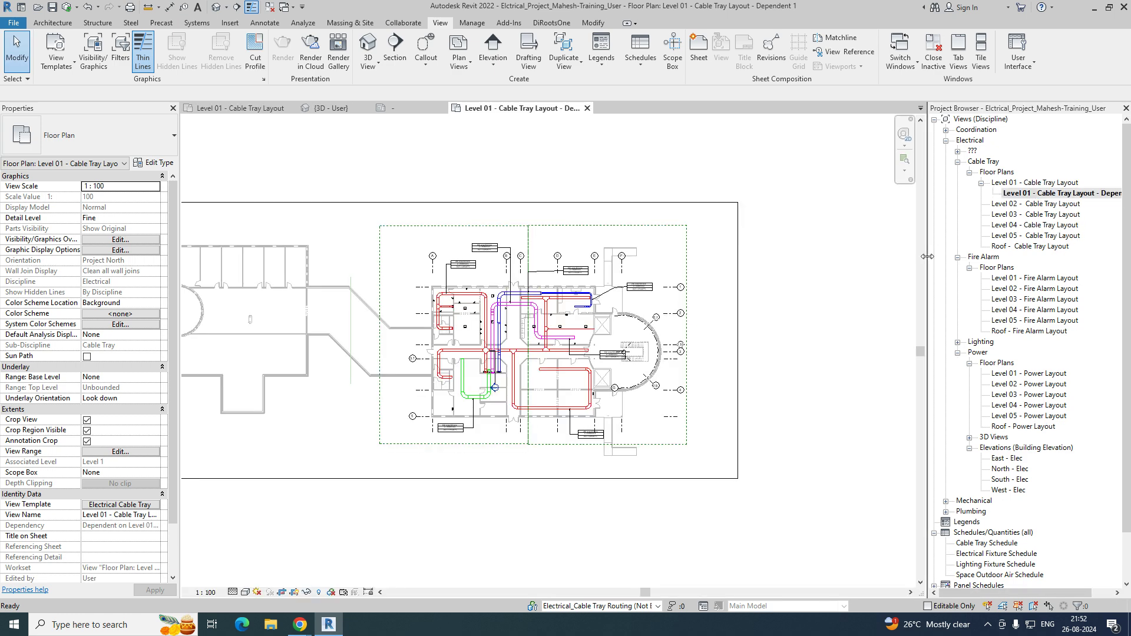
Rename the new dependent view PART-1.
drag(928, 256, 887, 257)
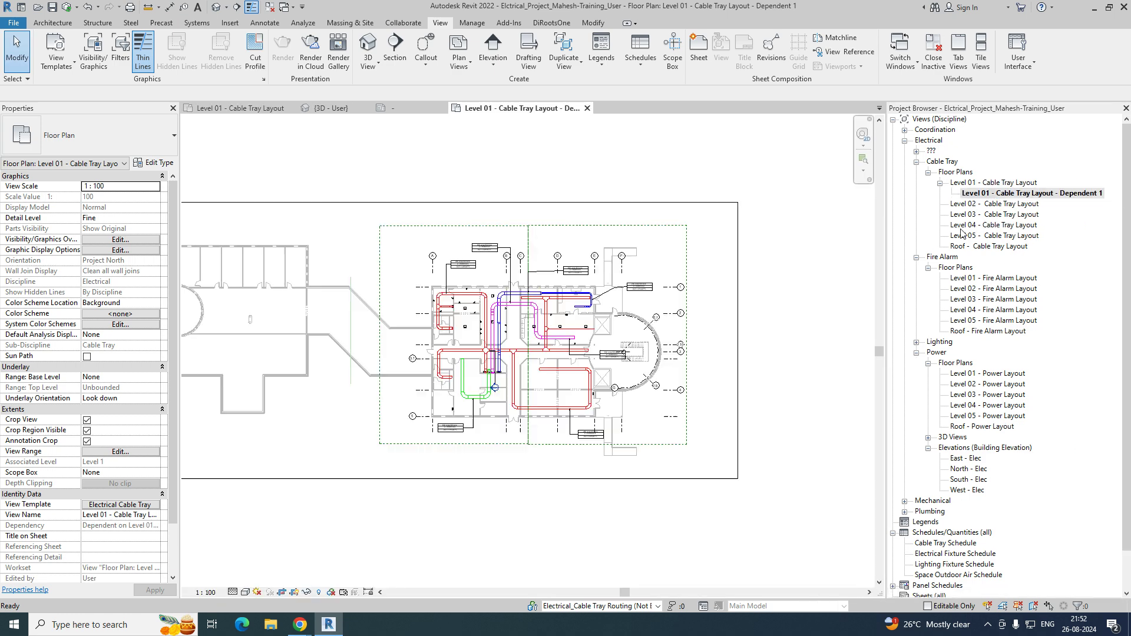
click(1064, 194)
click(1062, 195)
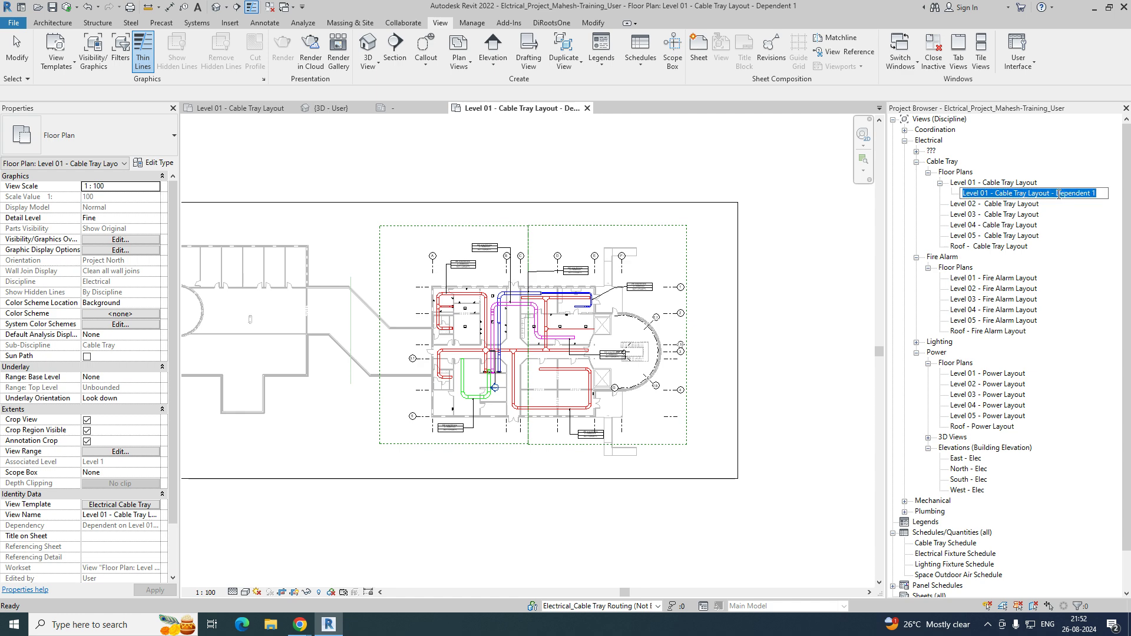
drag(1059, 195, 1073, 195)
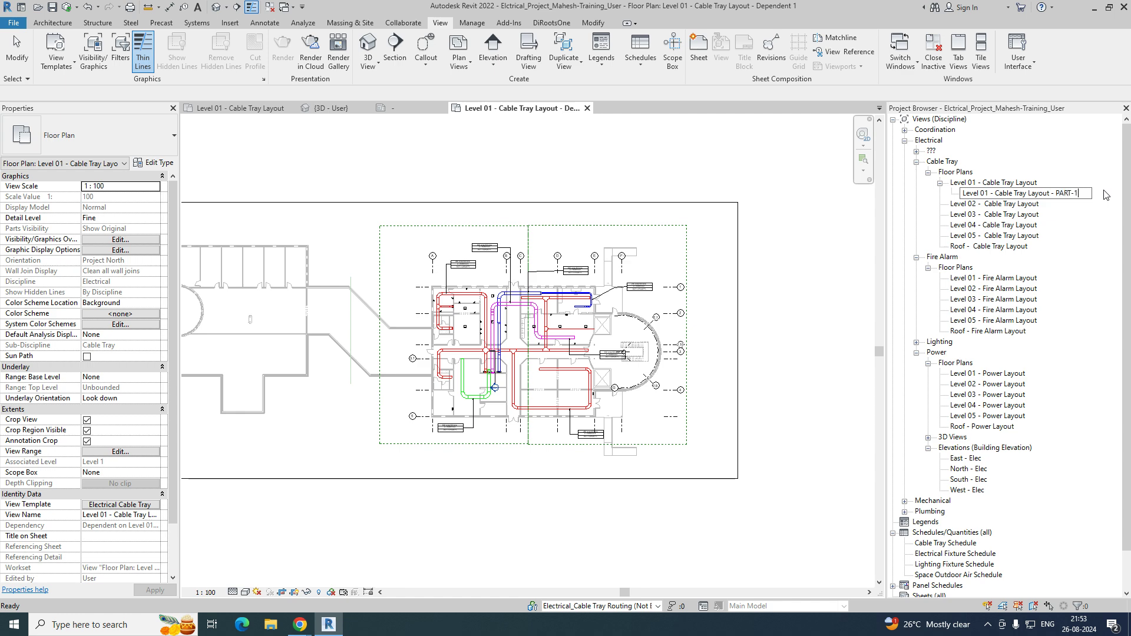
key(Return)
Create a second dependent view named PART-2 and reopen the main Level 01 plan.
right_click(1005, 184)
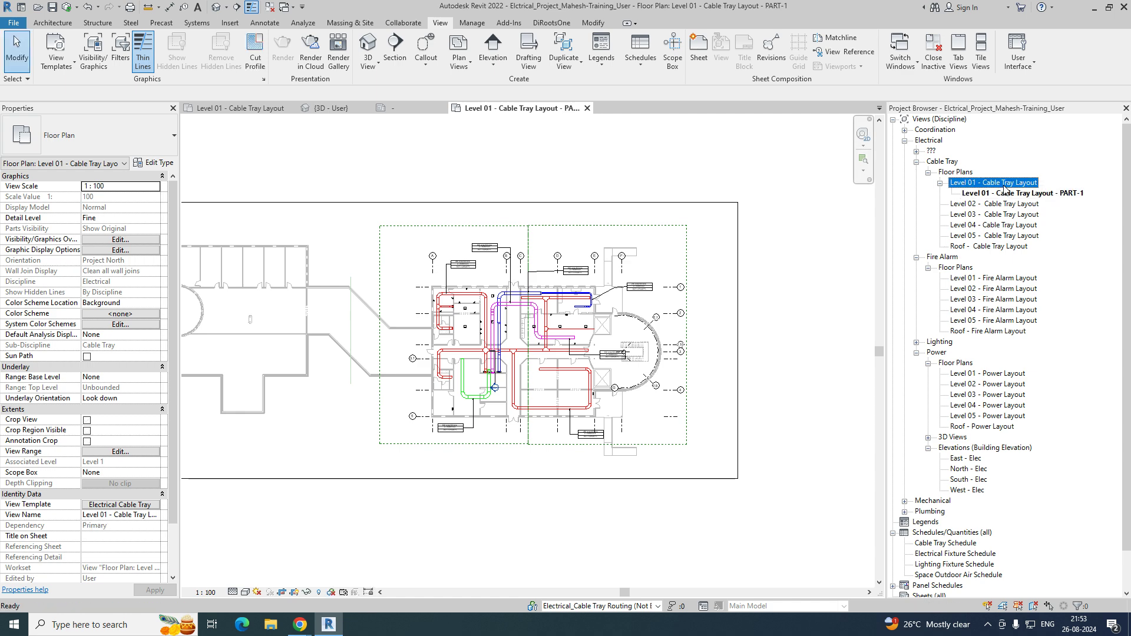
mouse_move(1040, 296)
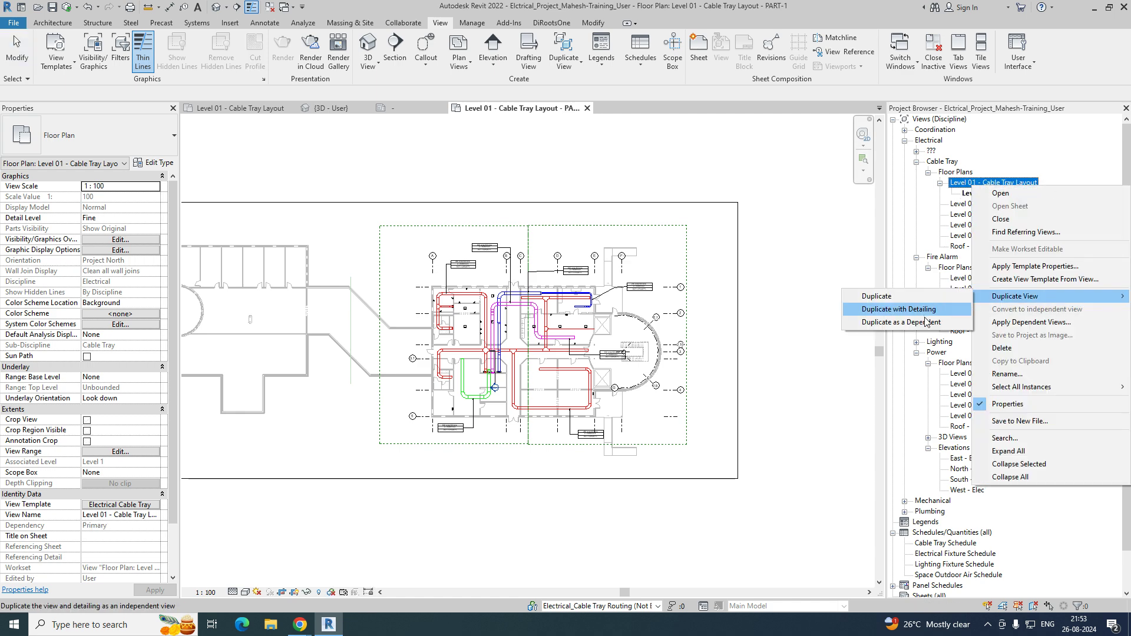
click(924, 322)
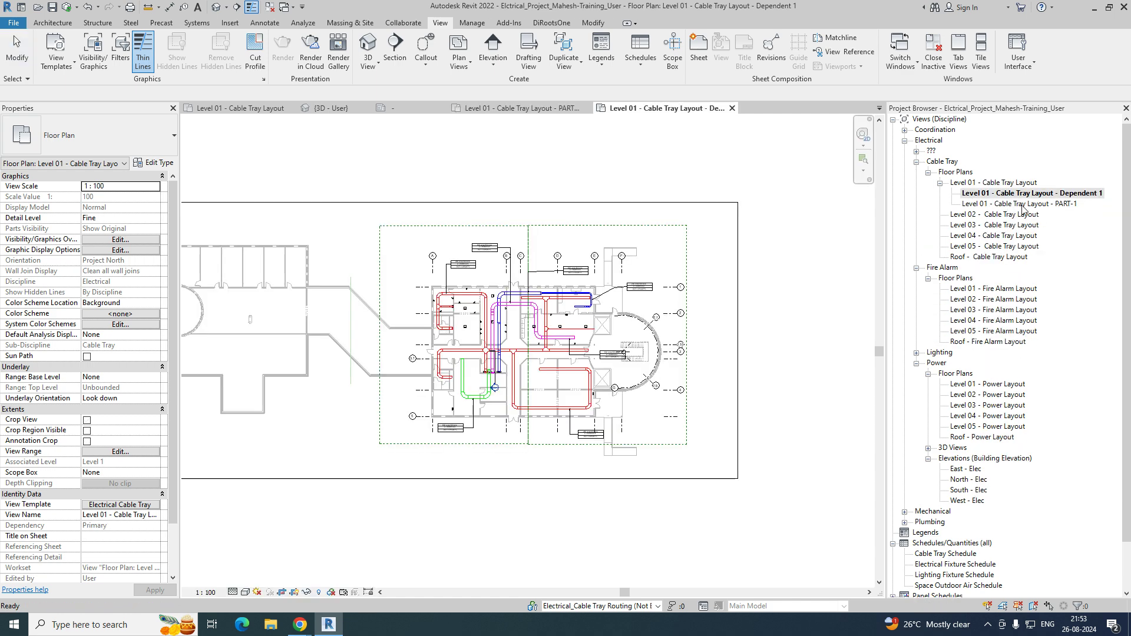
right_click(1023, 200)
click(1001, 386)
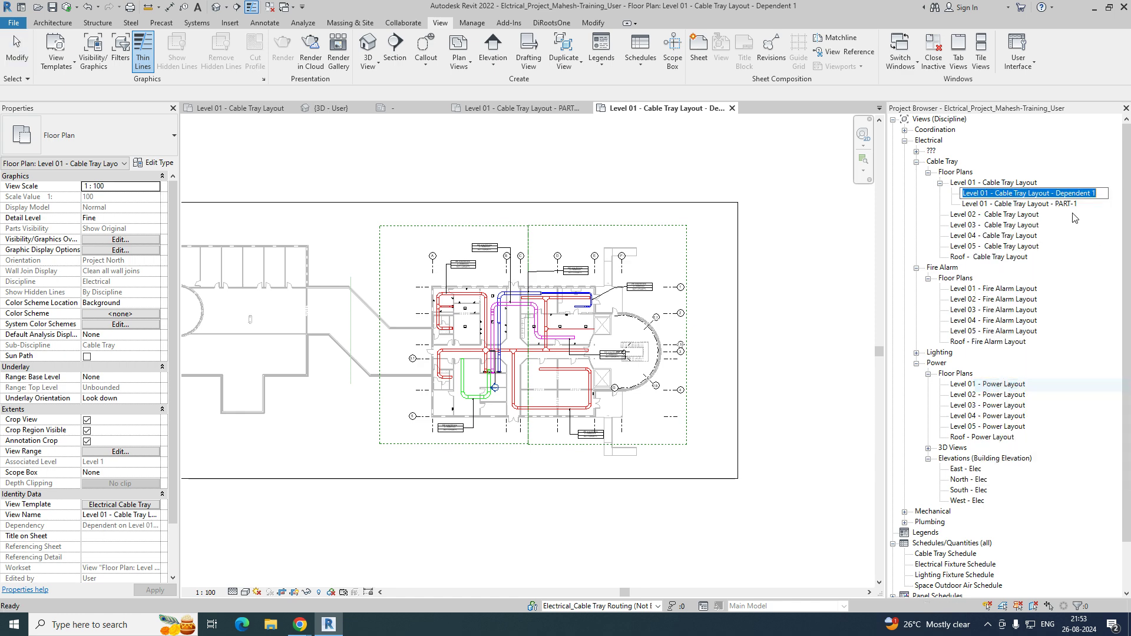
click(1059, 194)
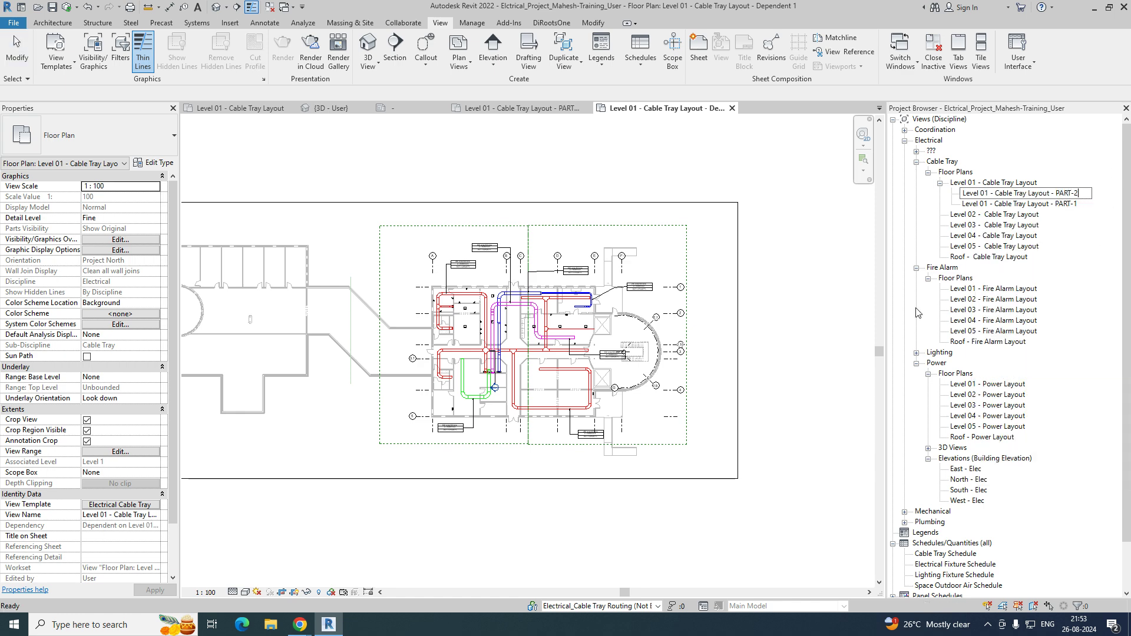
click(775, 329)
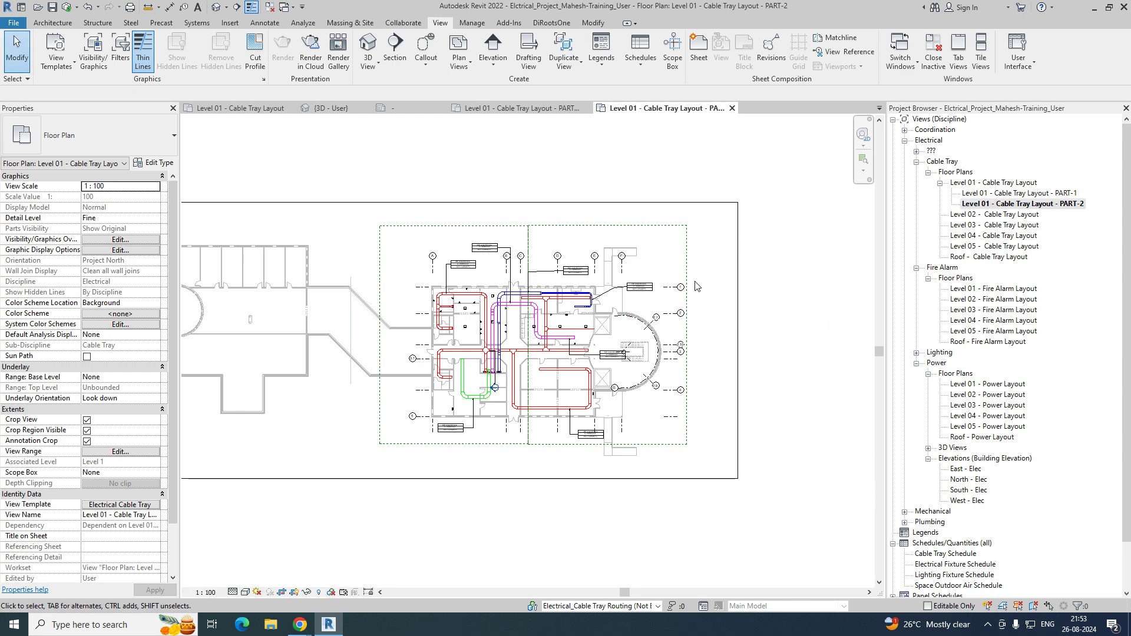
scroll(696, 285, down, 2)
double_click(1006, 184)
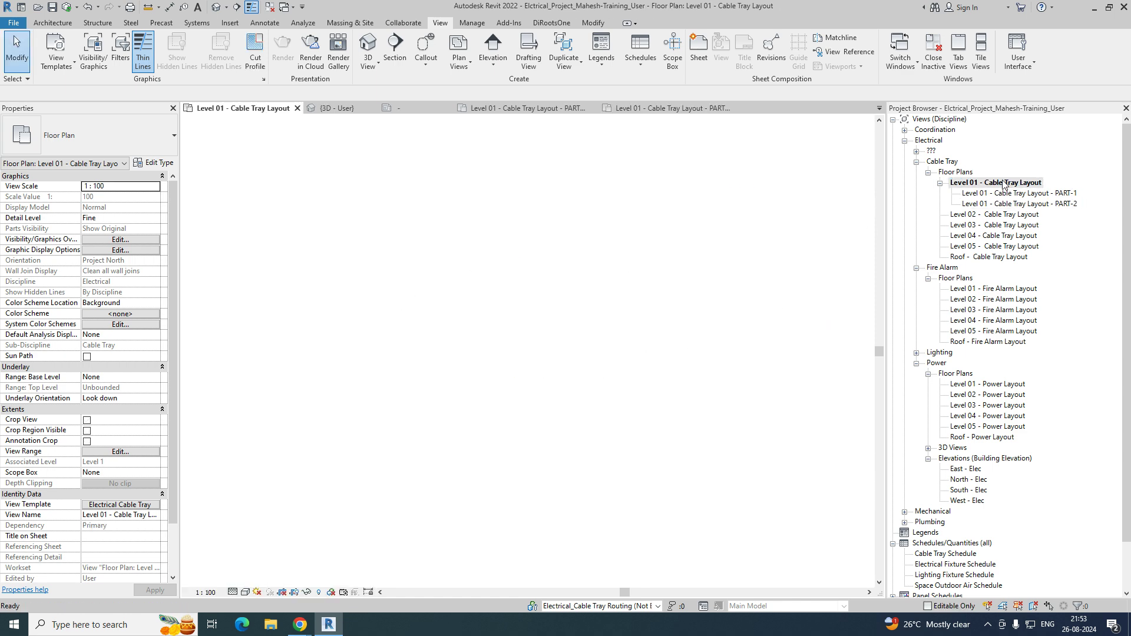
Turn on Crop View, Crop Region Visible and Annotation Crop for the Level 01 plan.
scroll(520, 289, down, 1)
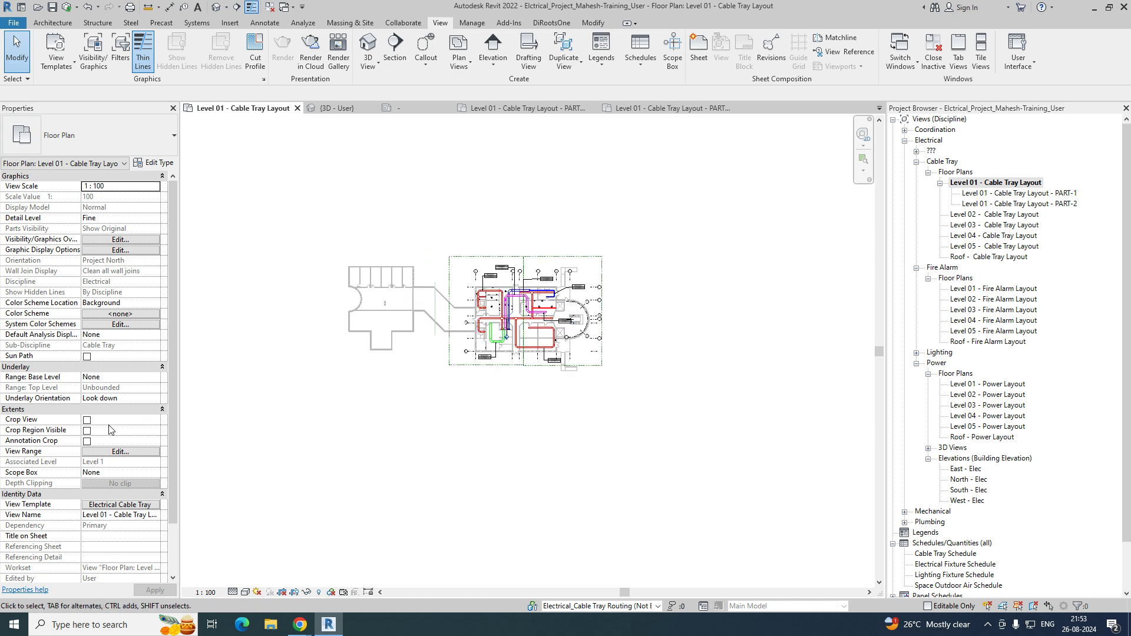
click(86, 421)
click(87, 431)
click(86, 441)
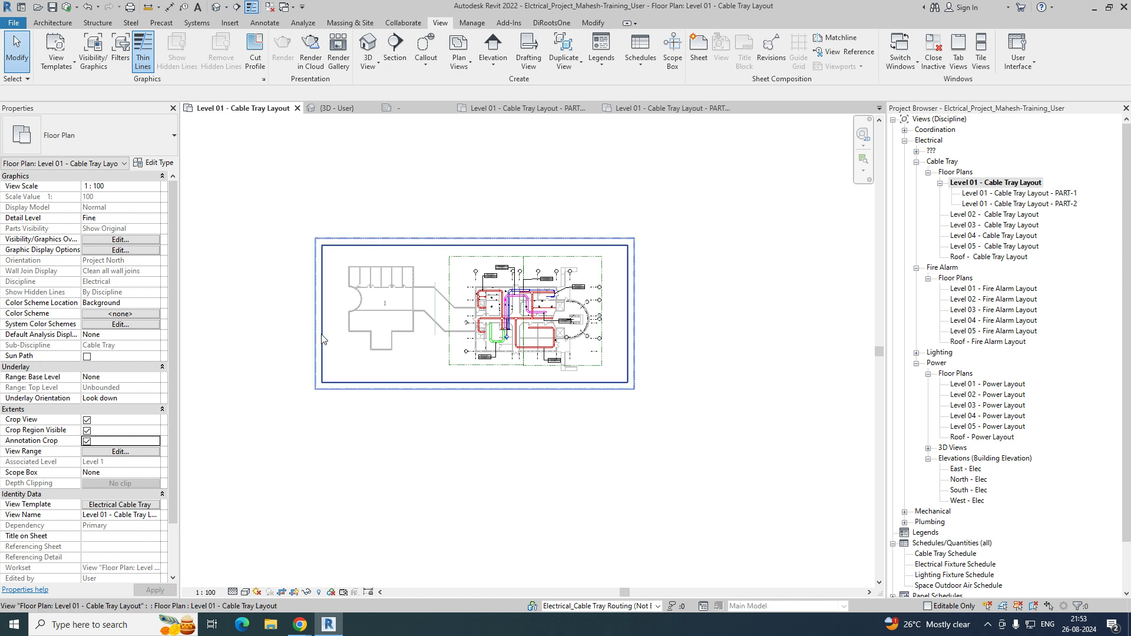
Pull the crop region's left and right edges inward and raise the annotation crop's bottom.
click(322, 340)
drag(322, 314, 449, 315)
scroll(603, 317, up, 3)
drag(658, 312, 604, 315)
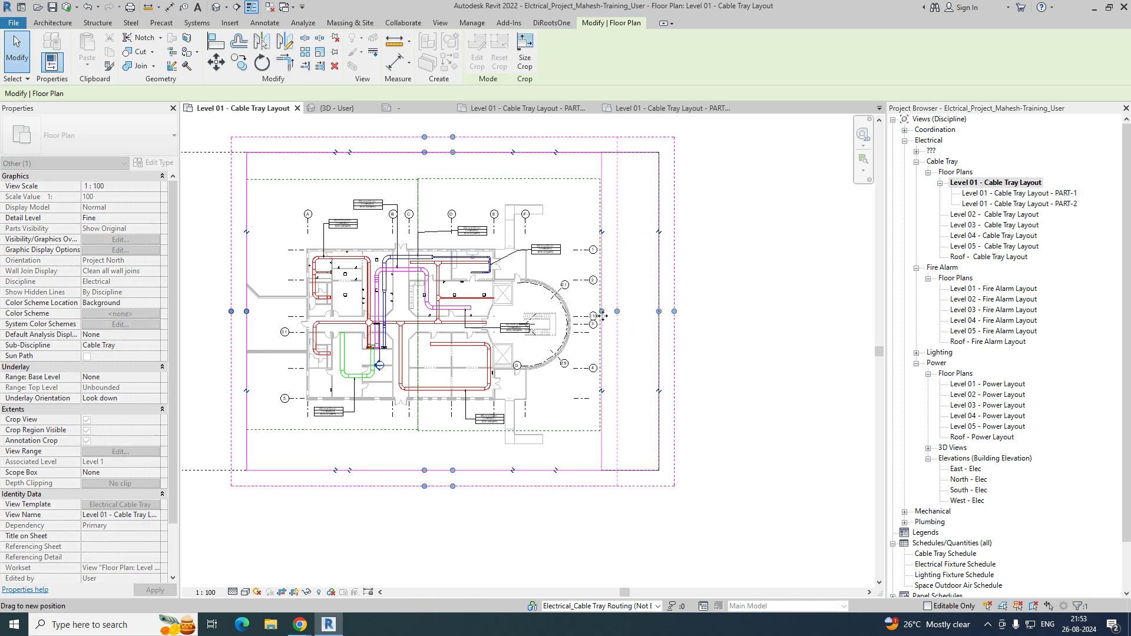
drag(425, 487, 422, 476)
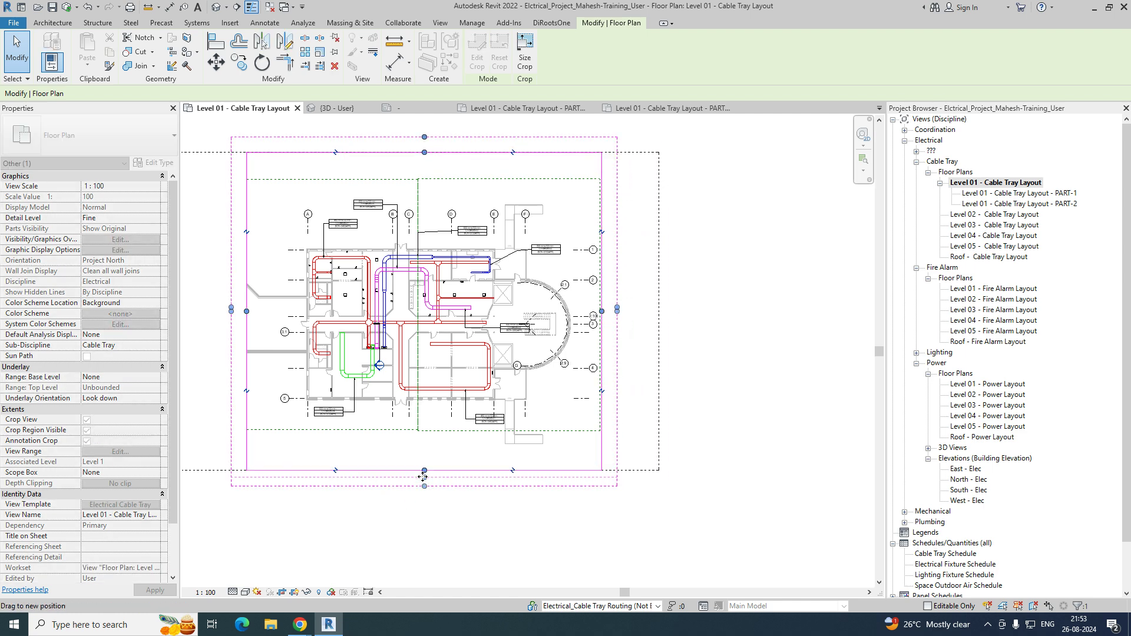
scroll(758, 341, down, 4)
click(707, 300)
Narrow the dependent views' crop boundaries from their right and left edges.
scroll(672, 243, up, 2)
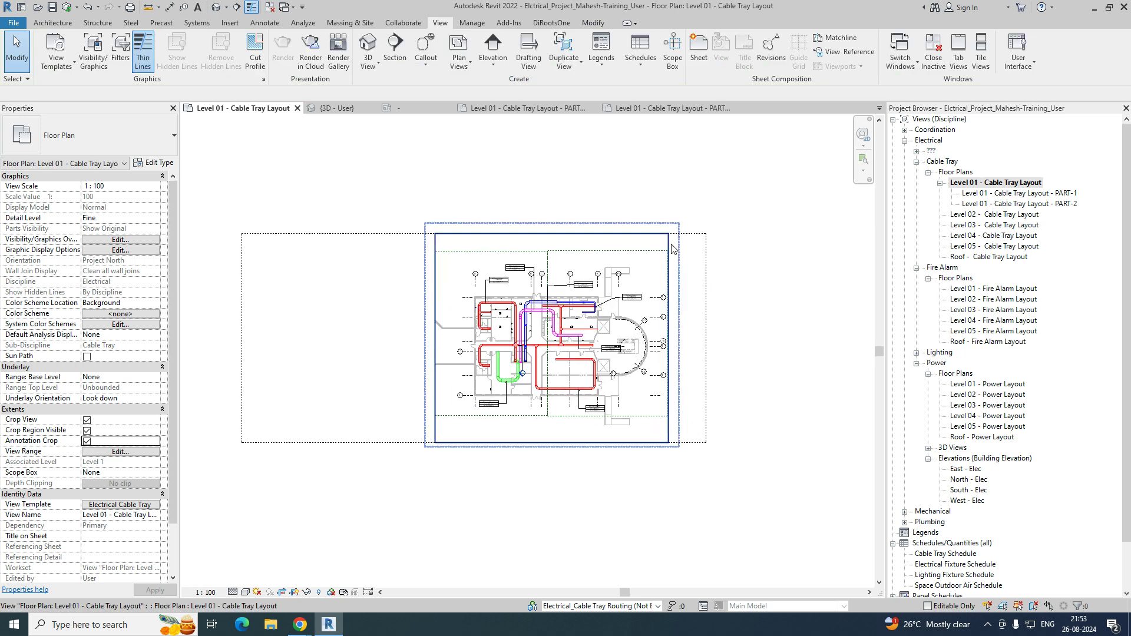
click(712, 249)
drag(712, 352, 669, 353)
click(712, 357)
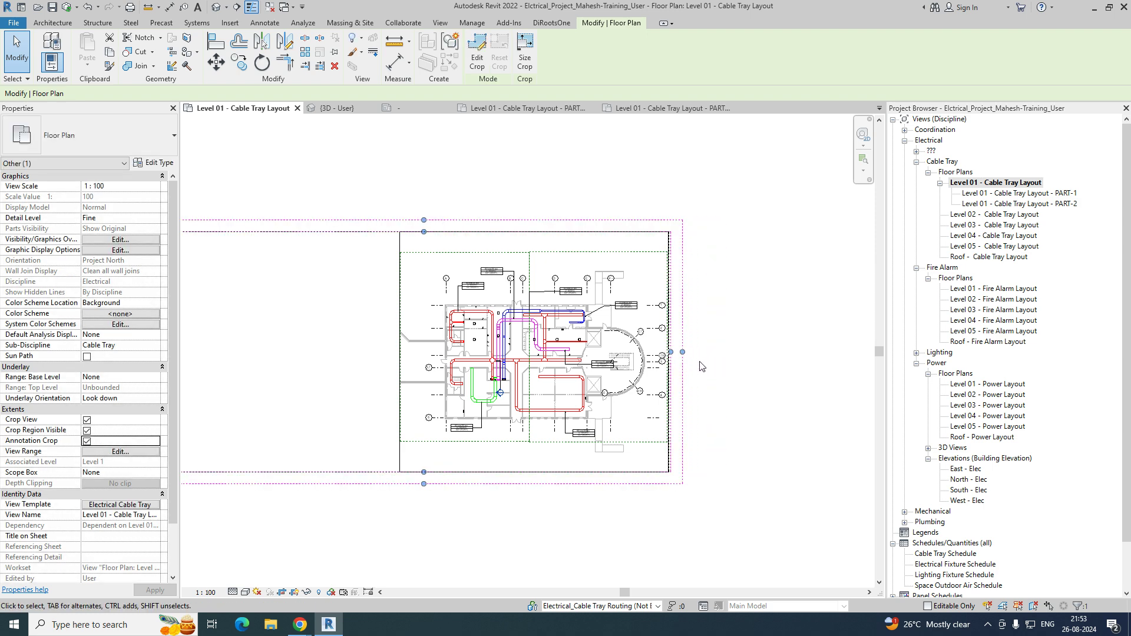
scroll(711, 357, down, 2)
drag(406, 355, 531, 354)
click(407, 358)
drag(406, 355, 526, 357)
click(733, 448)
Lower the top edges of the annotation crop and the PART-2 crop boundary.
scroll(713, 436, up, 4)
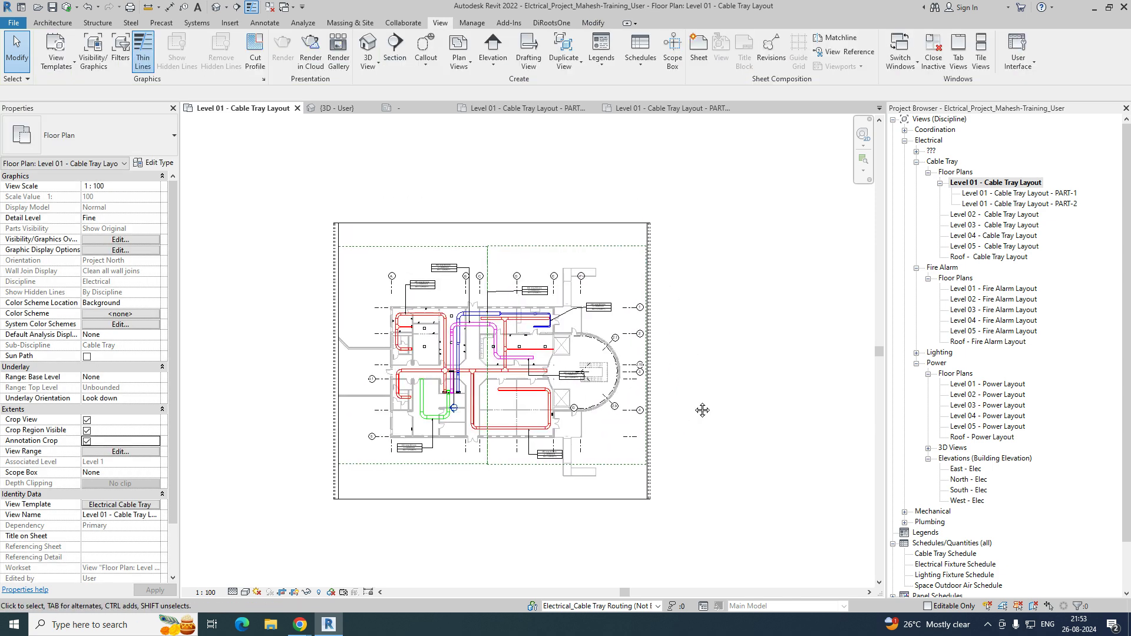
scroll(702, 409, up, 2)
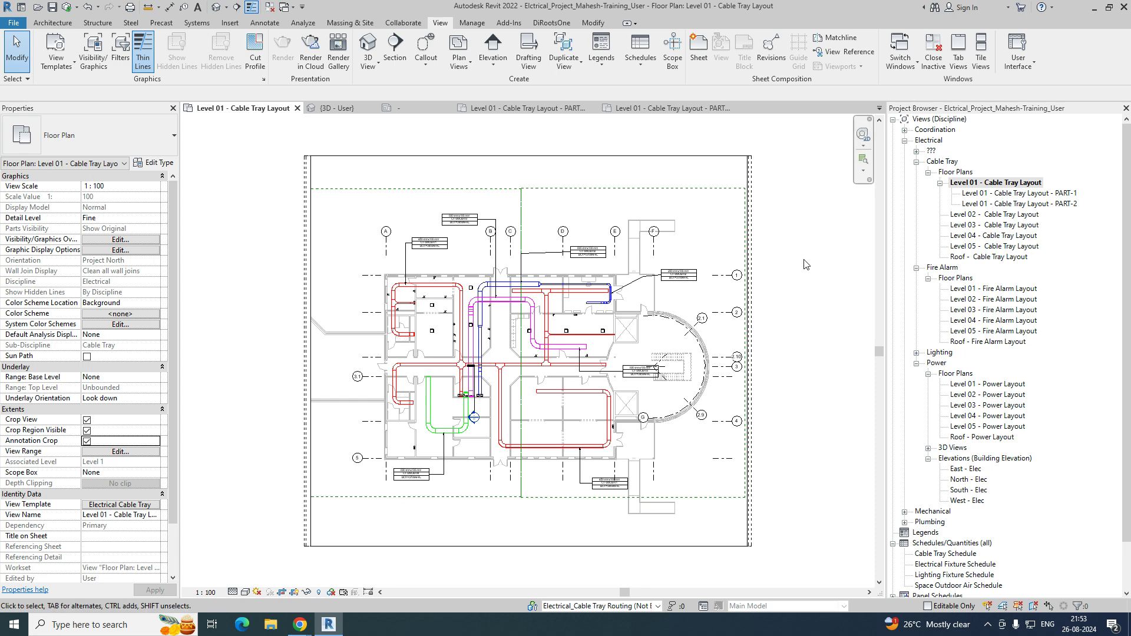
click(654, 156)
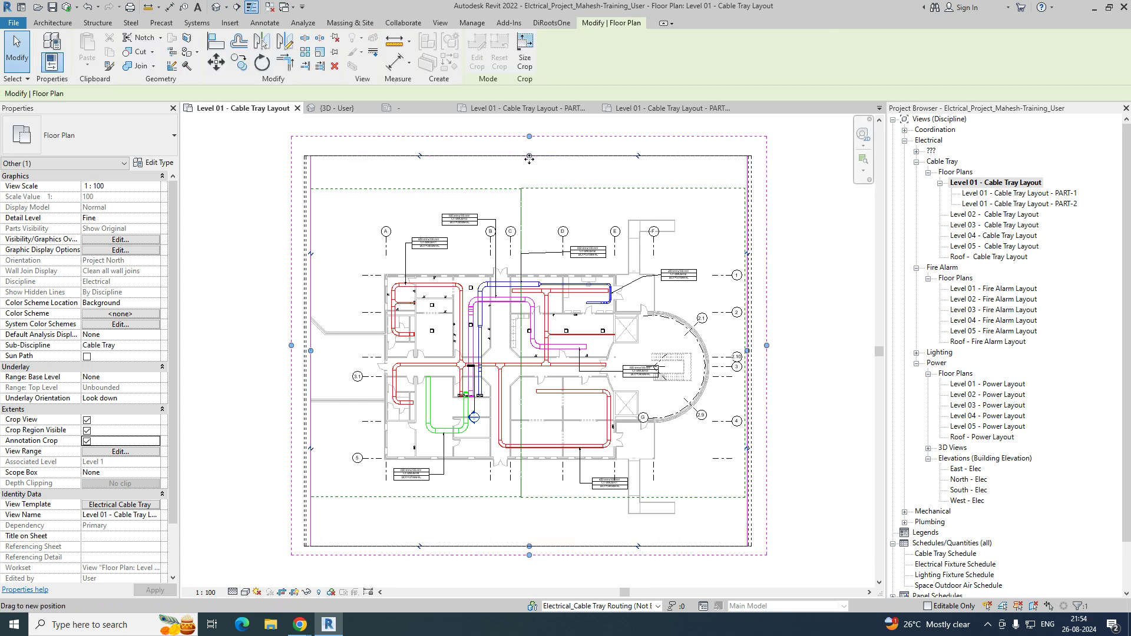
drag(529, 165, 529, 178)
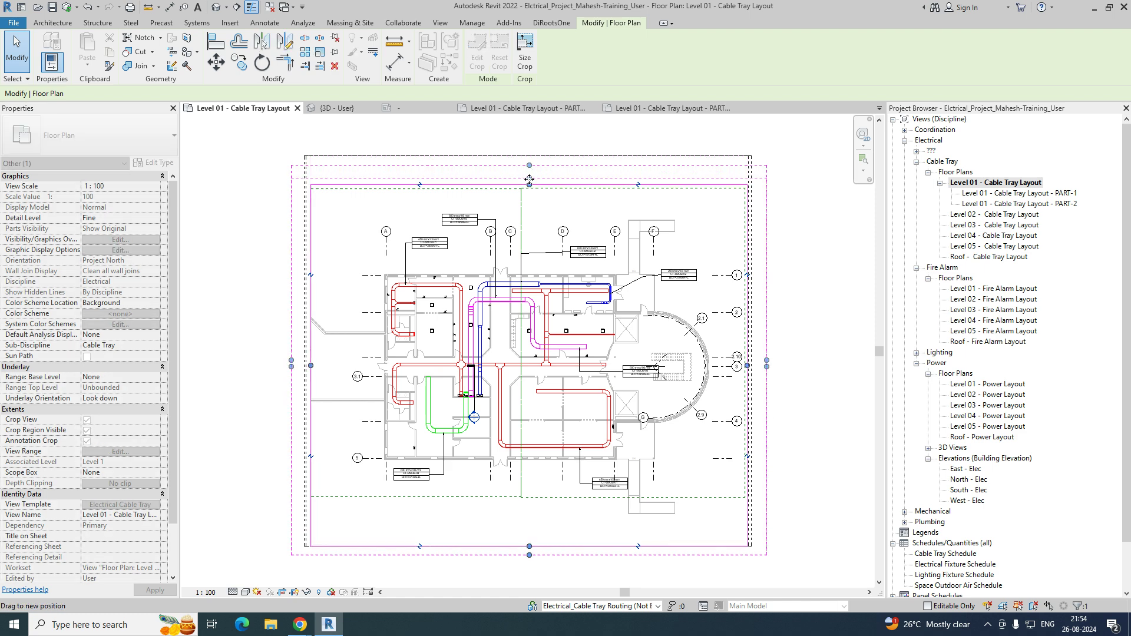
click(538, 163)
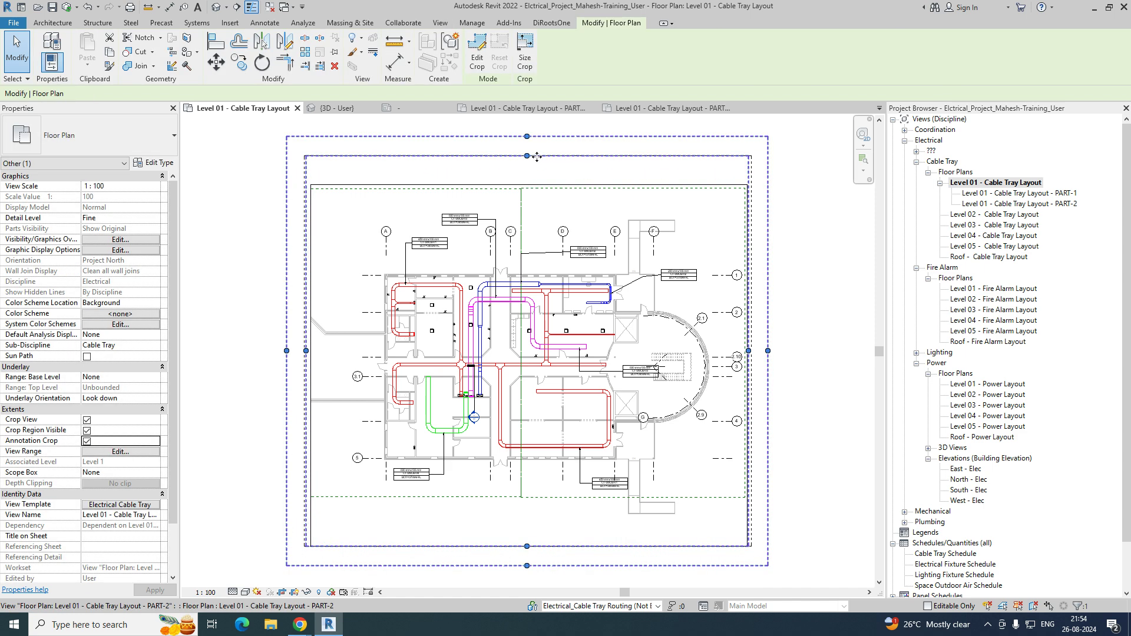
mouse_move(520, 156)
mouse_down()
mouse_move(529, 183)
mouse_move(531, 144)
mouse_move(527, 159)
mouse_up()
key(Escape)
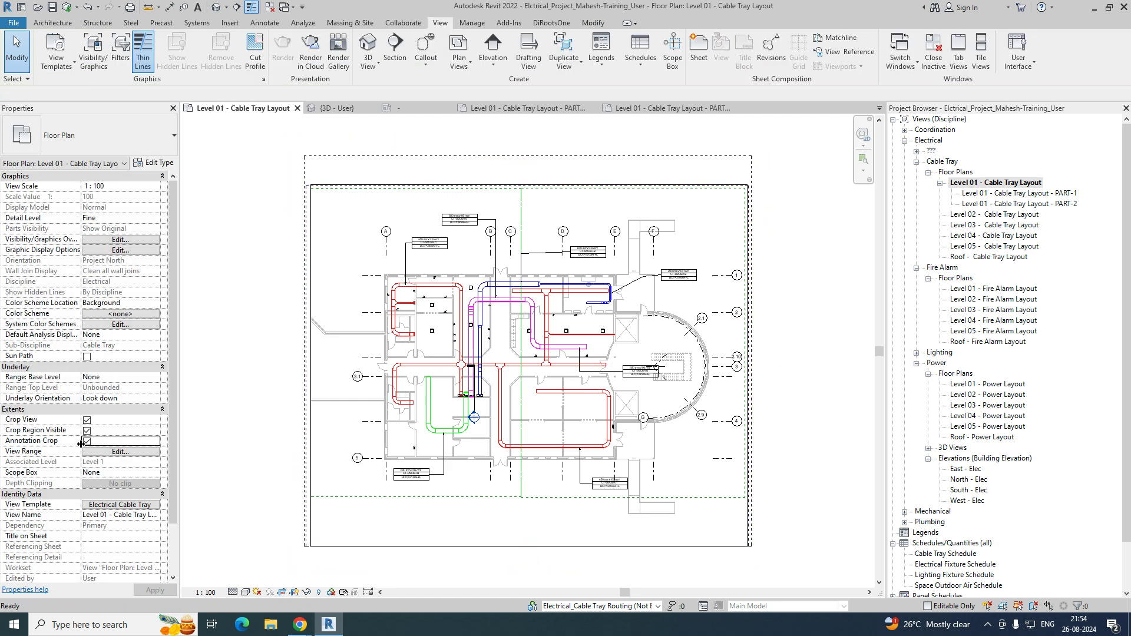
Hide the crop region outline on the Level 01 plan.
click(87, 420)
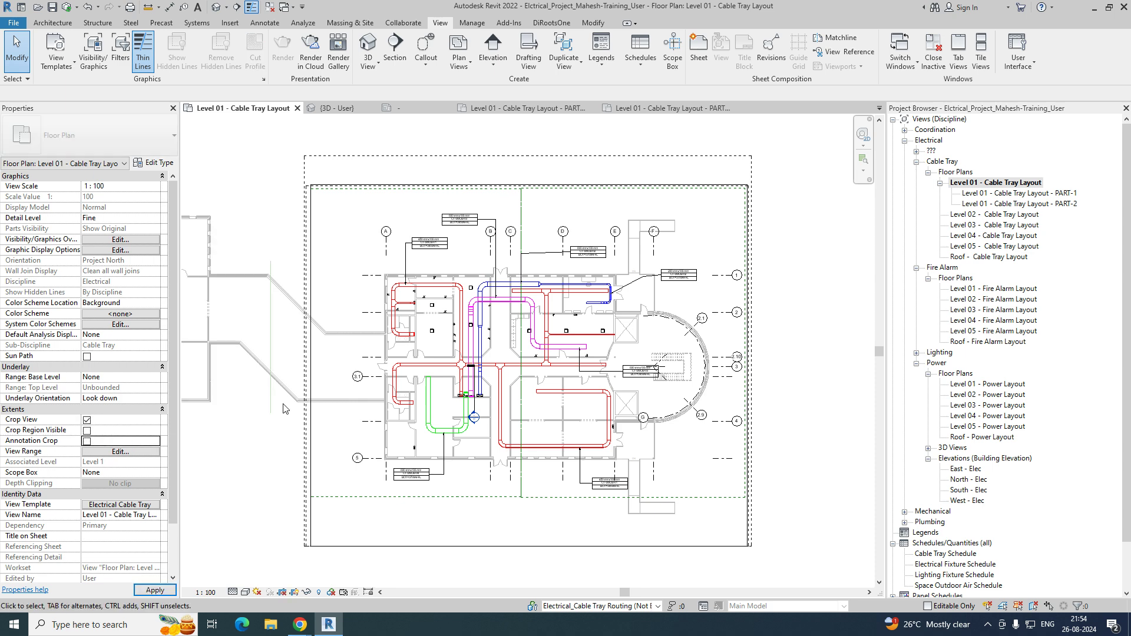
scroll(638, 351, down, 2)
middle_drag(684, 331, 626, 321)
middle_click(623, 317)
middle_click(623, 317)
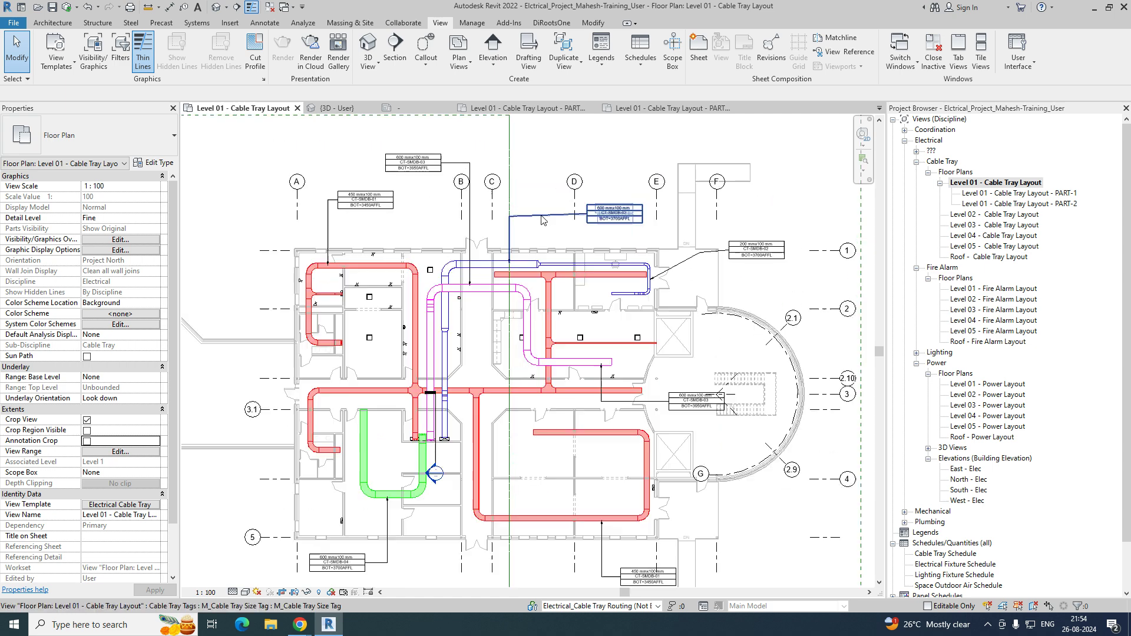
Reattach the CT-SMDB-02 tag's leader end to the blue tray, then open the PART-1 view.
click(519, 246)
scroll(521, 247, up, 4)
drag(521, 269, 523, 265)
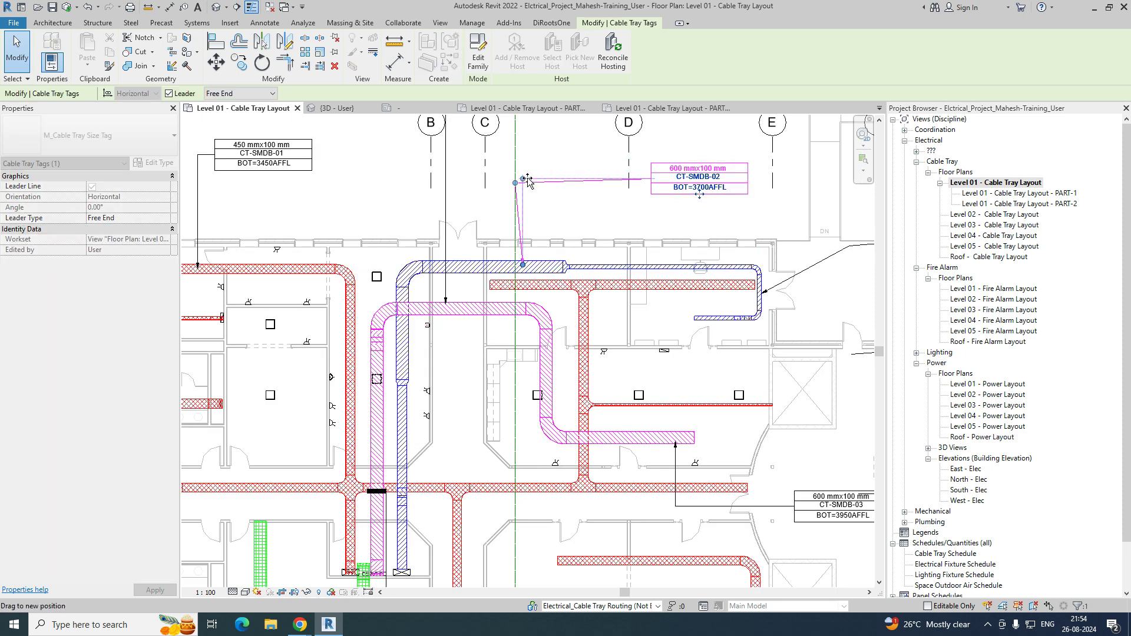
key(Escape)
scroll(490, 275, down, 6)
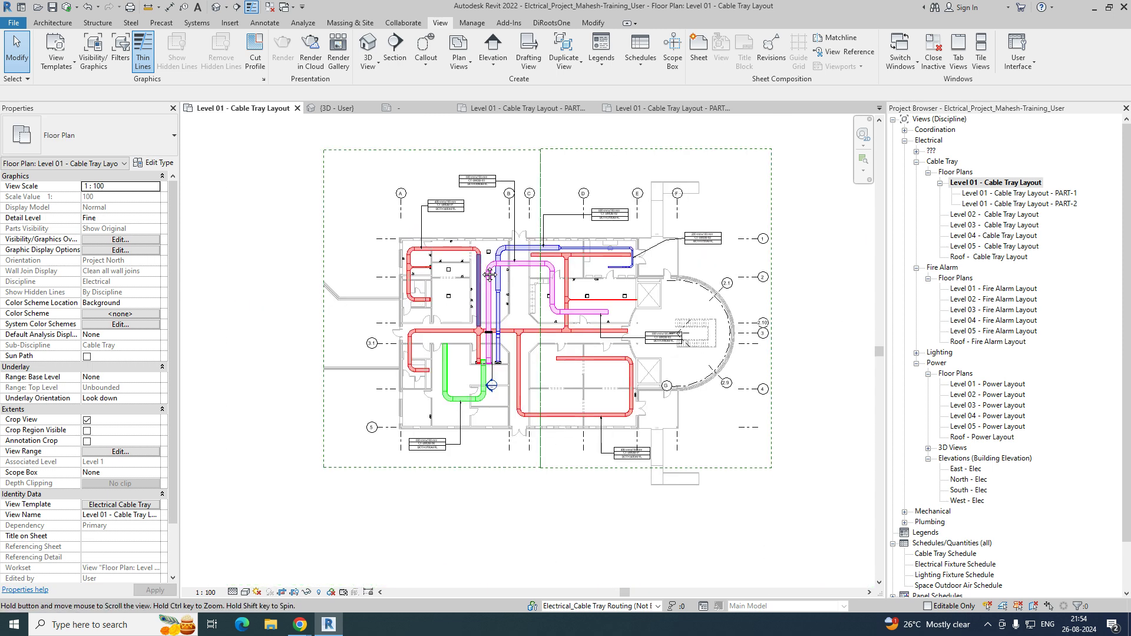
scroll(490, 260, up, 2)
middle_drag(489, 259, 407, 275)
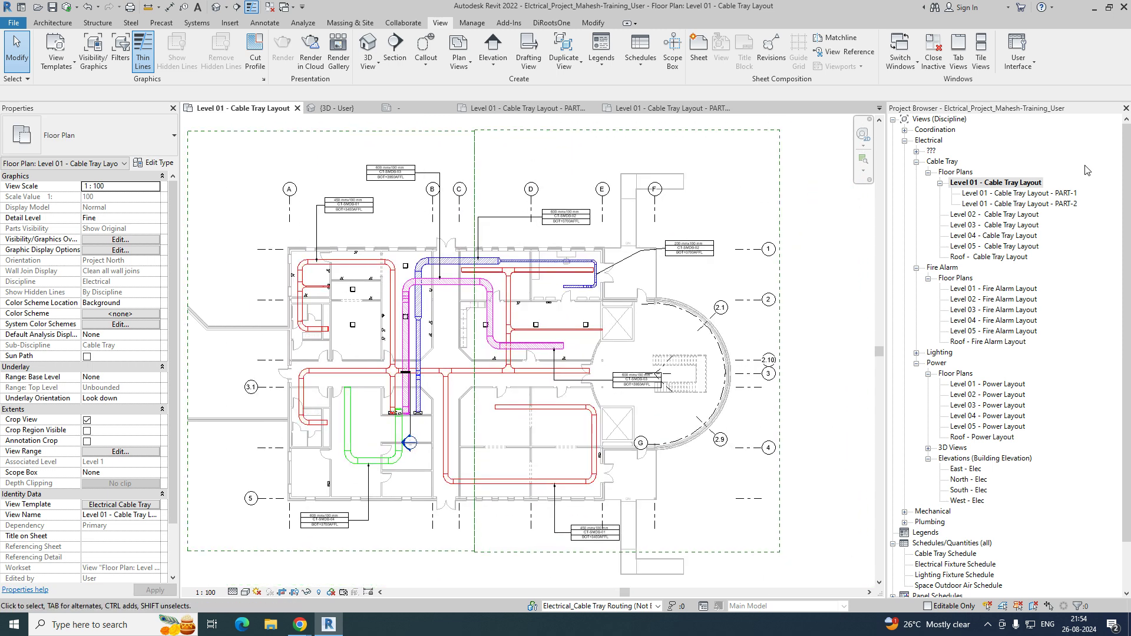
double_click(1029, 194)
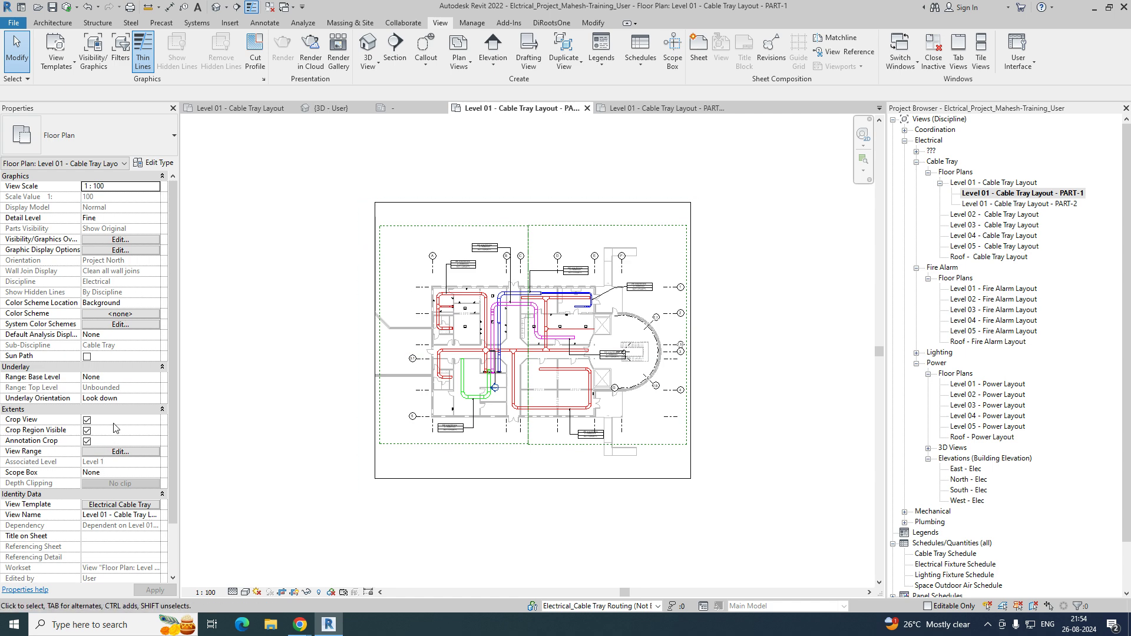
click(155, 472)
Crop the view to scope box PART-1 and tag the CT-SMDB-01 tray horizontally using TG.
click(98, 495)
scroll(488, 372, up, 5)
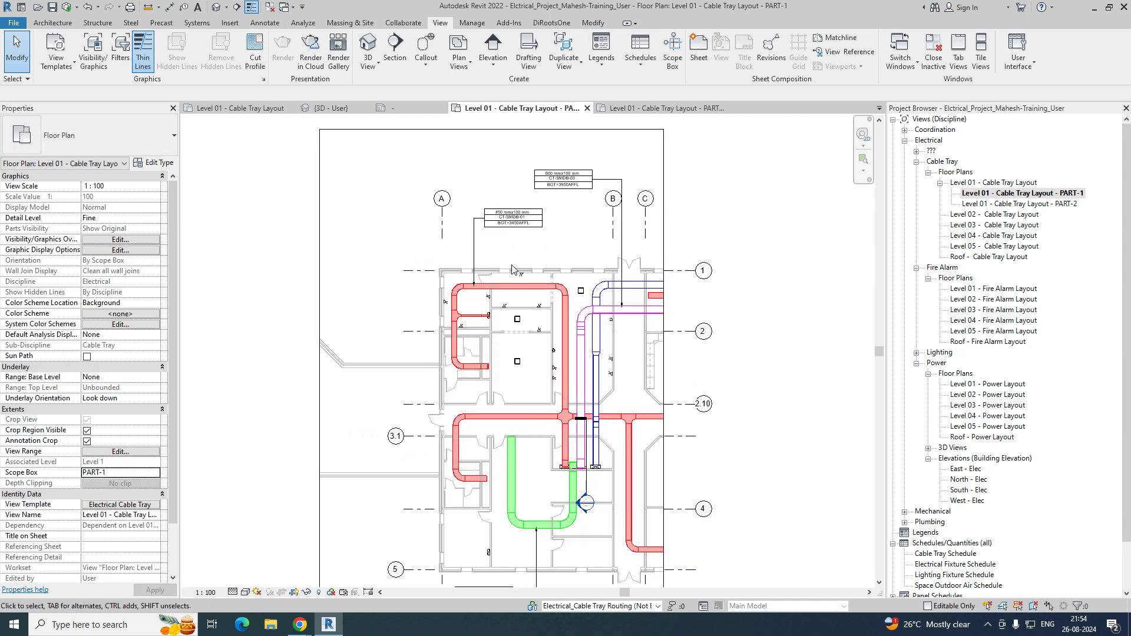
key(t)
key(g)
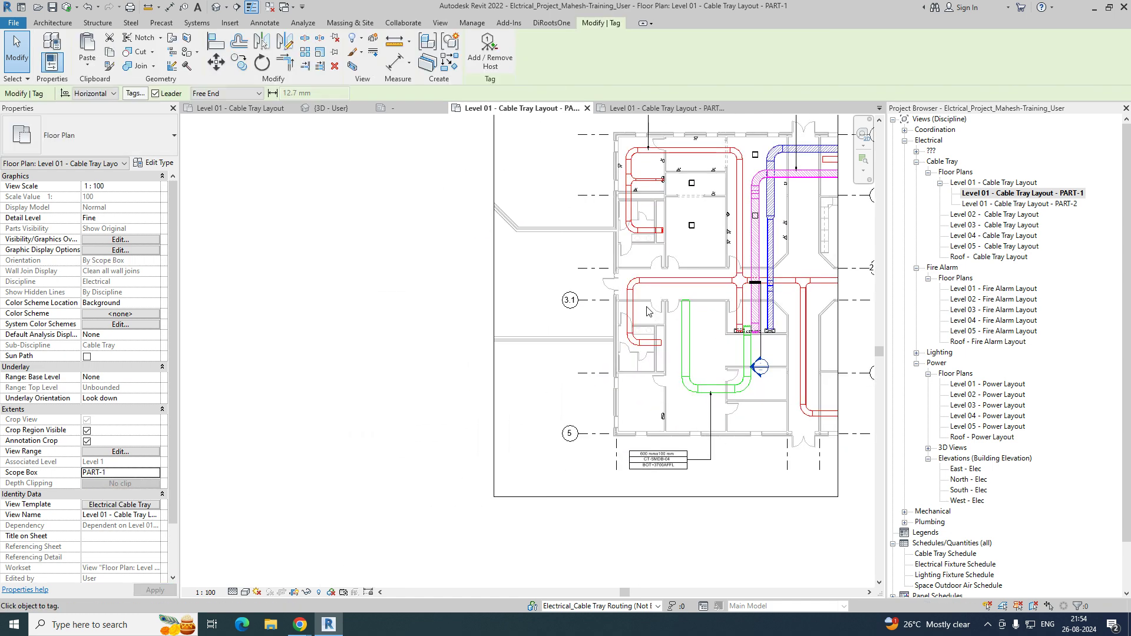
scroll(637, 312, up, 3)
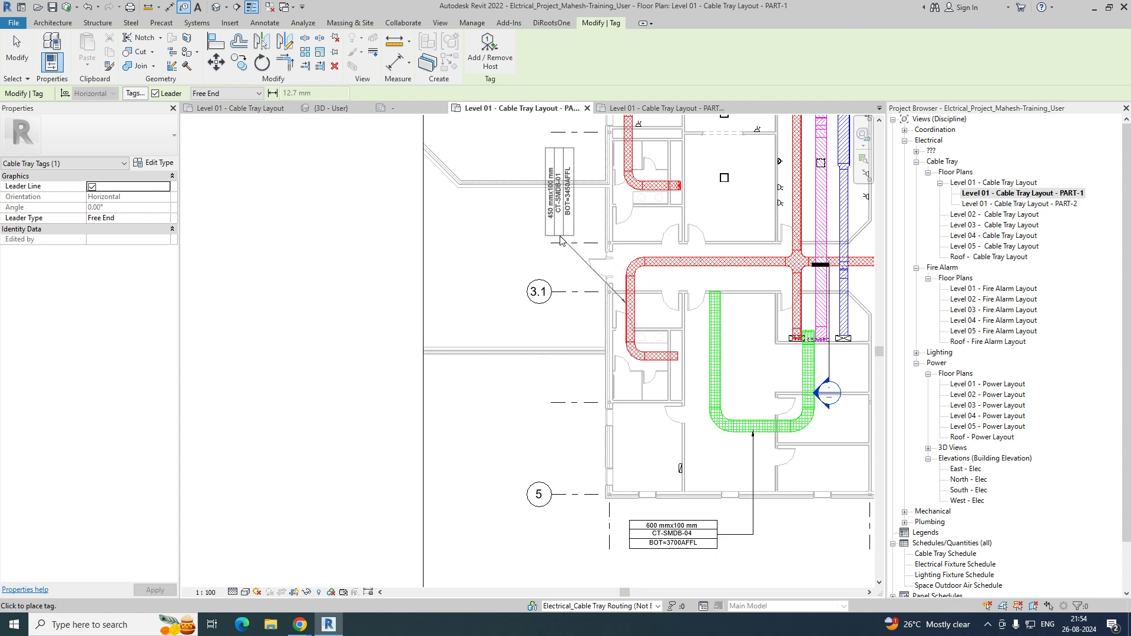
key(space)
click(520, 240)
scroll(560, 236, up, 2)
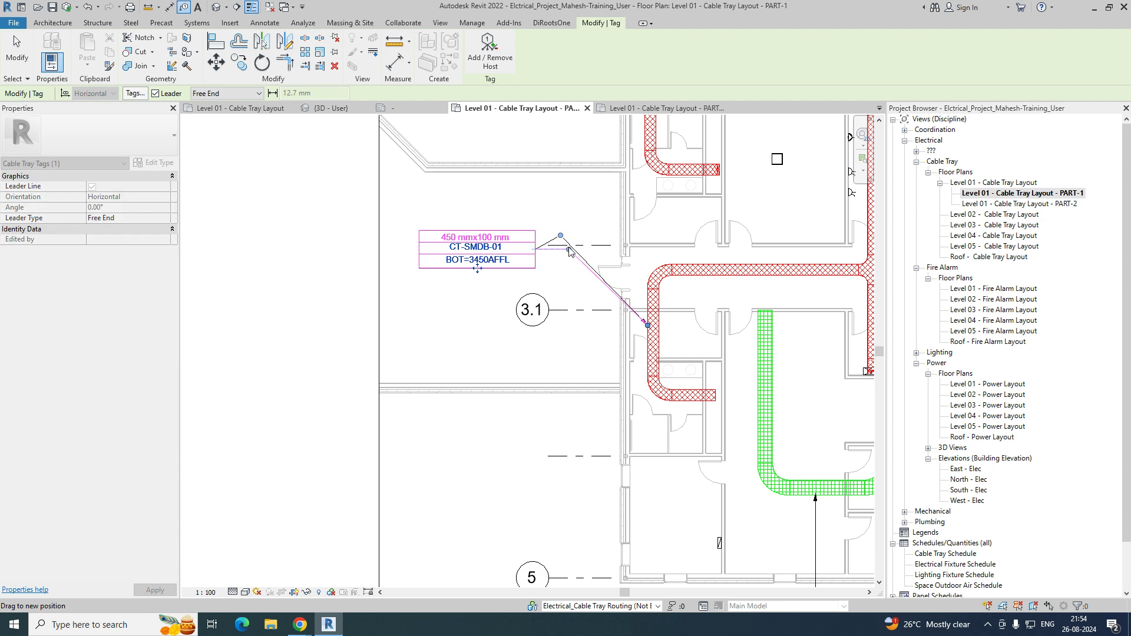
drag(569, 247, 570, 248)
scroll(596, 323, down, 1)
Tag the green tray CT-SMDB-04 horizontally on the left with a straight leader.
middle_drag(595, 324, 578, 258)
click(656, 345)
key(space)
click(533, 364)
scroll(537, 385, up, 1)
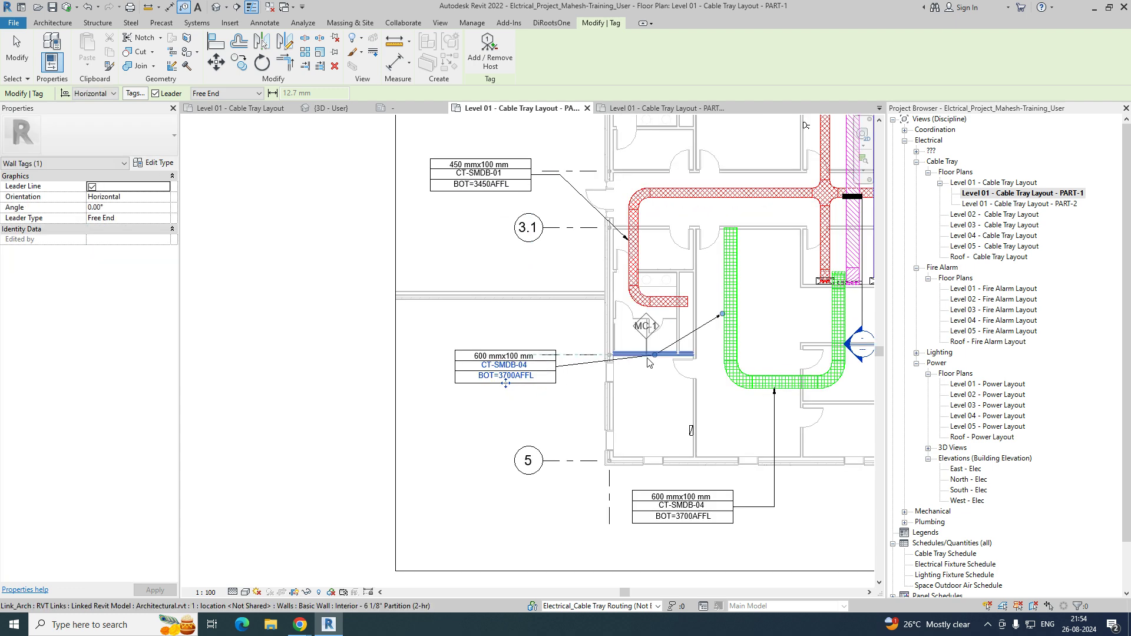
drag(655, 355, 655, 366)
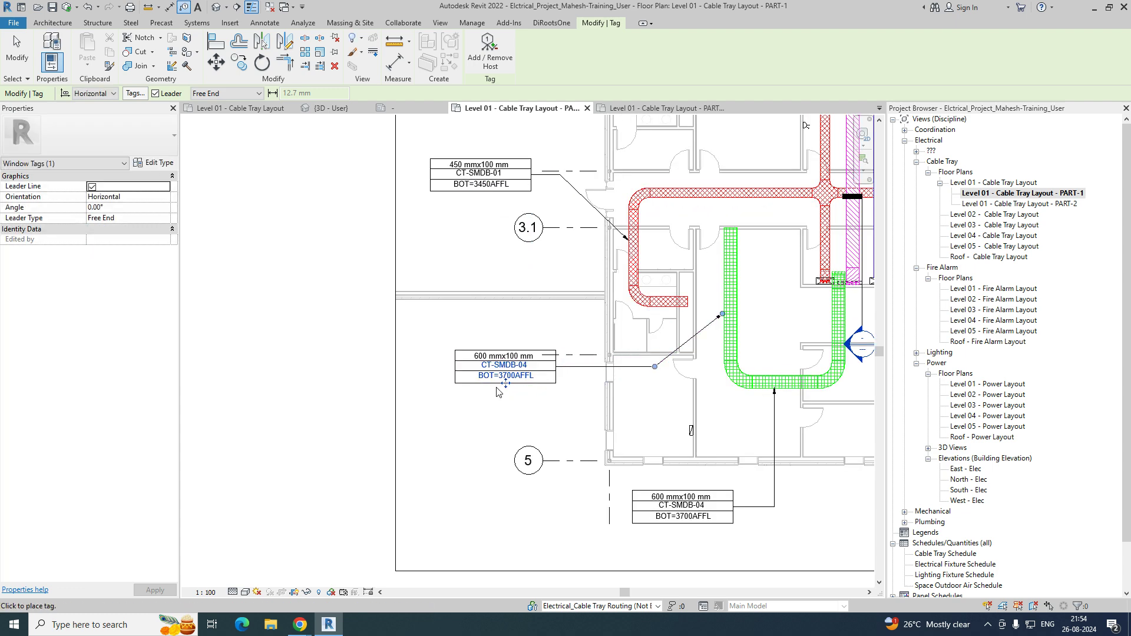
drag(493, 384, 482, 385)
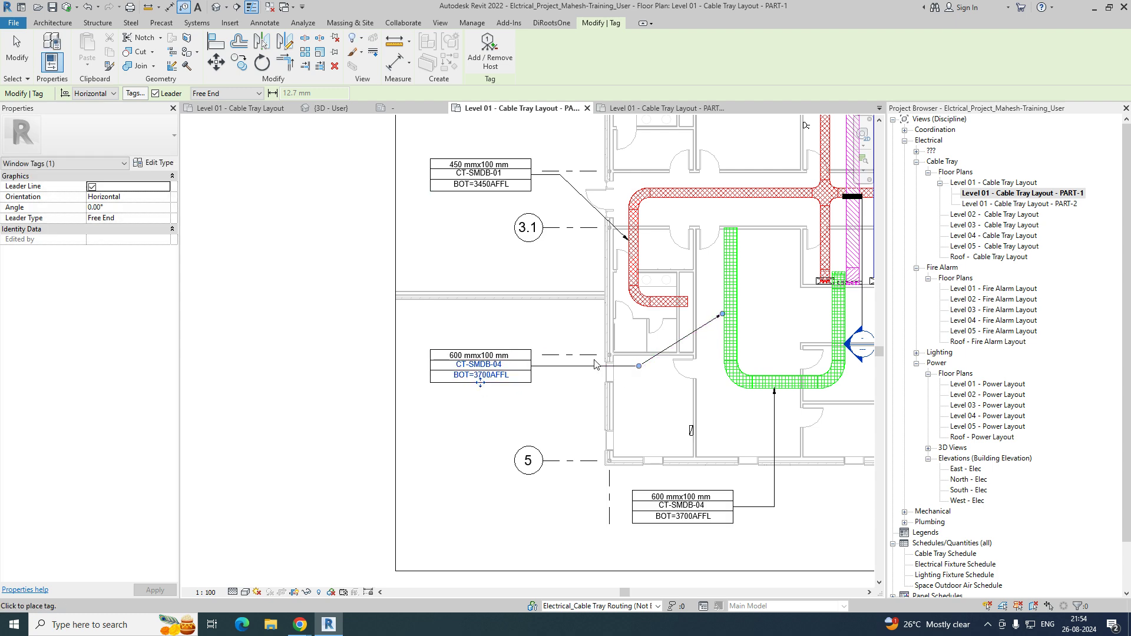
Tag the pink tray CT-SMDB-03 left of the plan and adjust its leader elbow.
scroll(626, 371, down, 2)
middle_drag(625, 370, 515, 474)
scroll(576, 382, up, 2)
scroll(576, 381, down, 2)
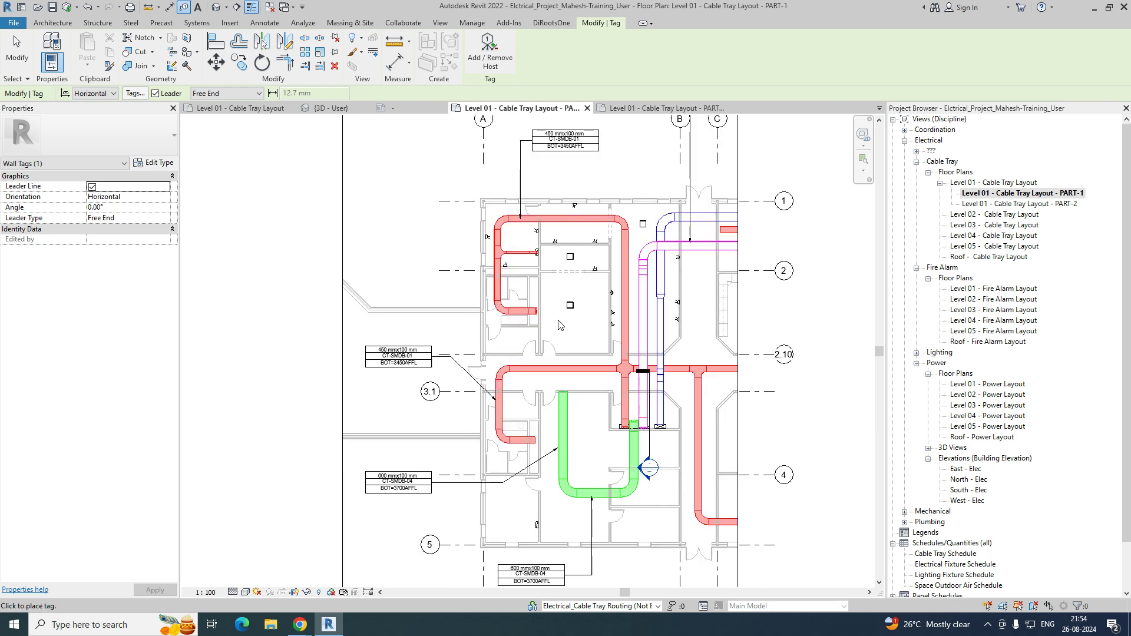
middle_drag(532, 286, 546, 368)
scroll(658, 370, up, 2)
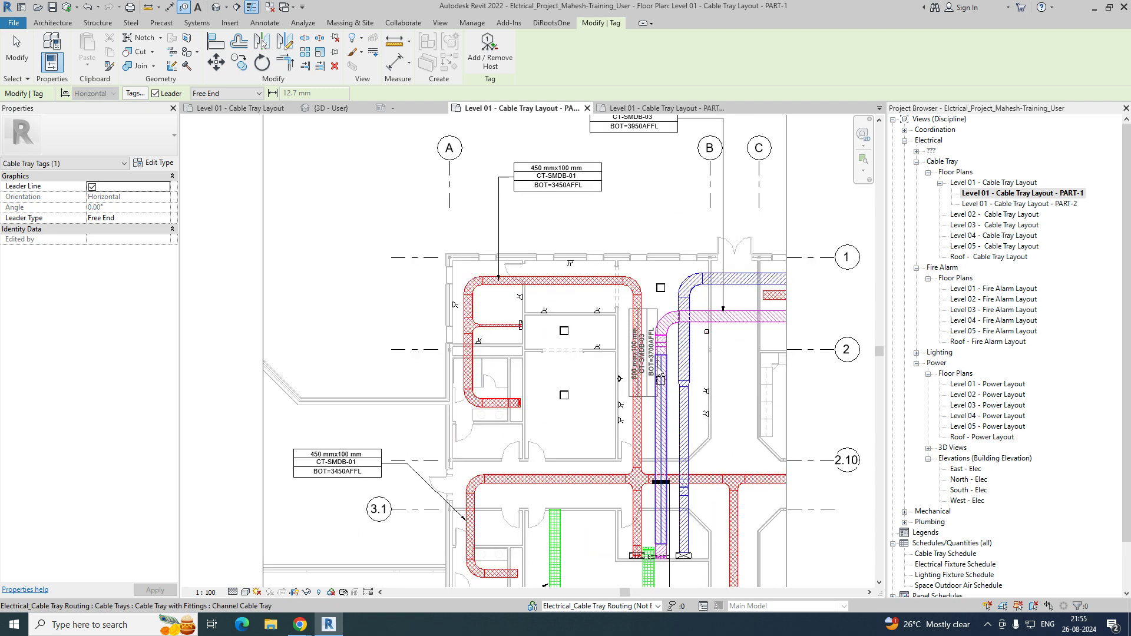
click(657, 367)
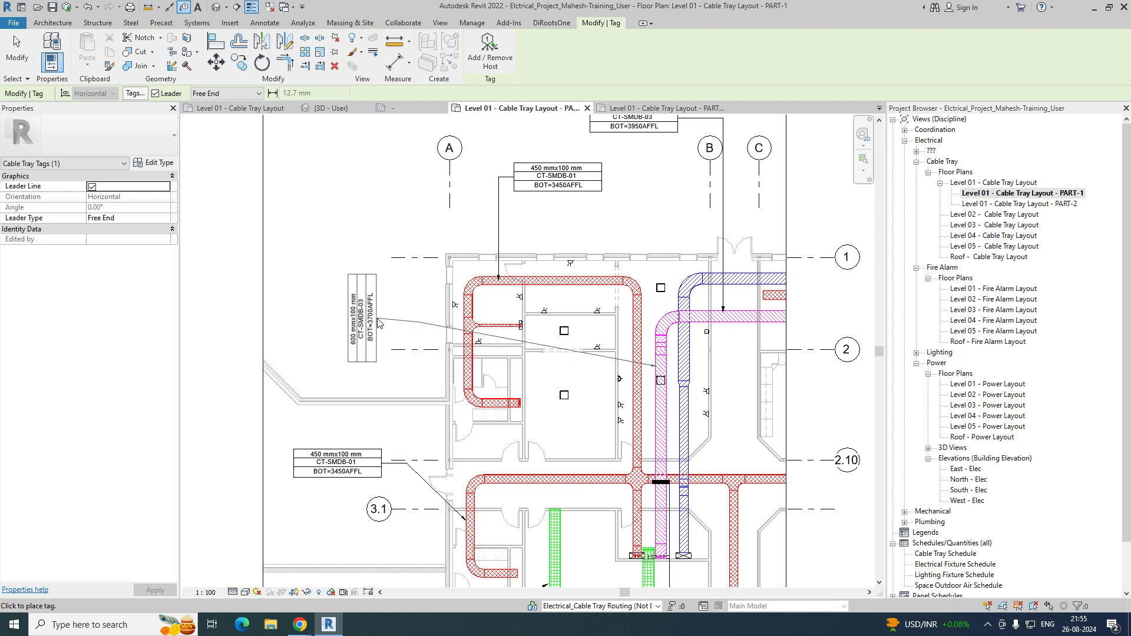
click(379, 321)
scroll(377, 344, up, 2)
drag(353, 347, 324, 348)
drag(404, 315, 665, 333)
Tag the lower-right red tray near the bottom of the plan.
scroll(518, 336, down, 5)
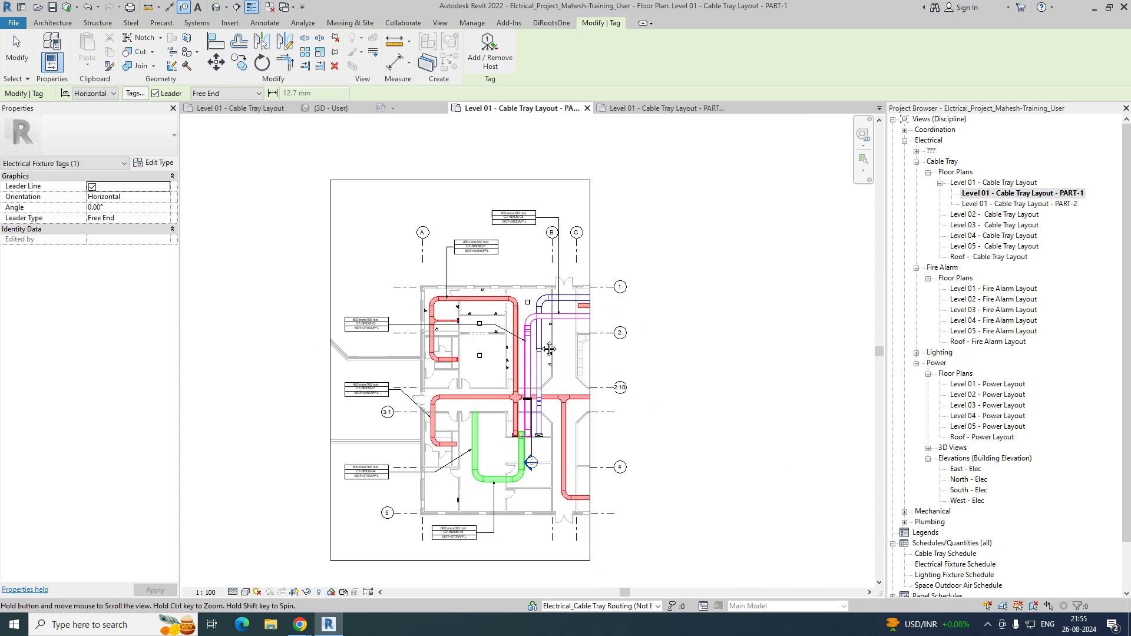
scroll(560, 323, up, 5)
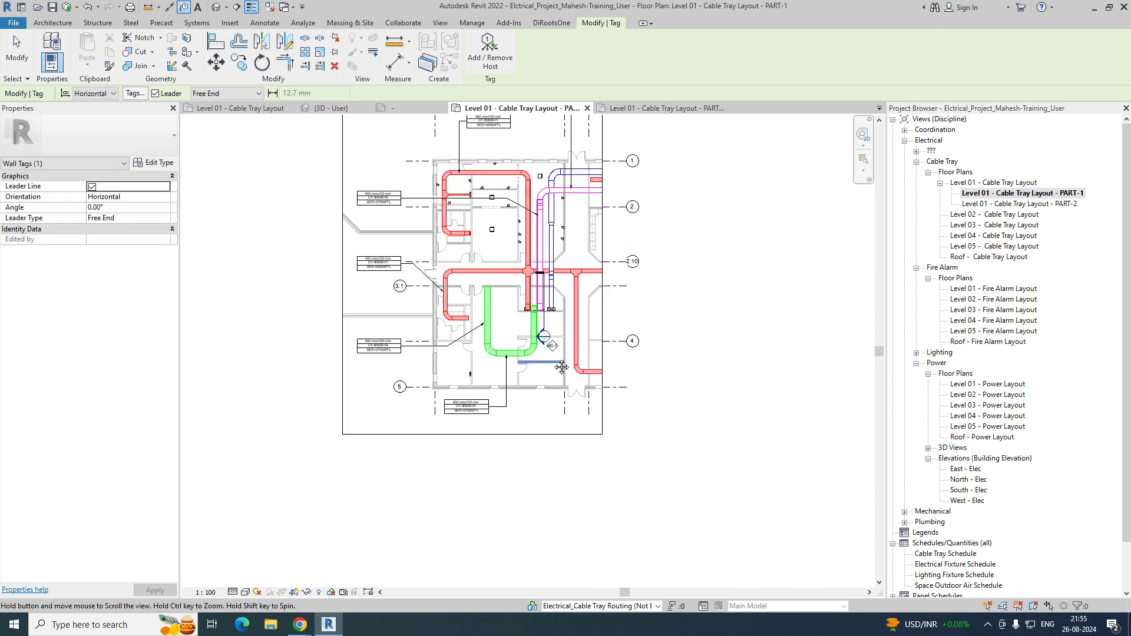
click(607, 380)
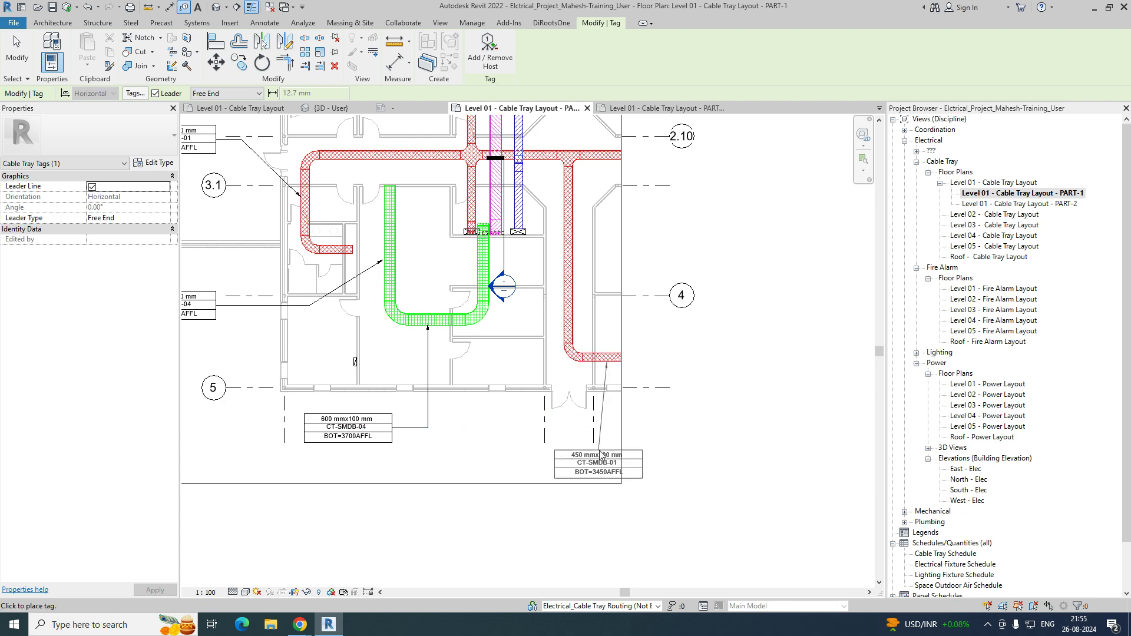
click(532, 447)
key(Escape)
key(Escape)
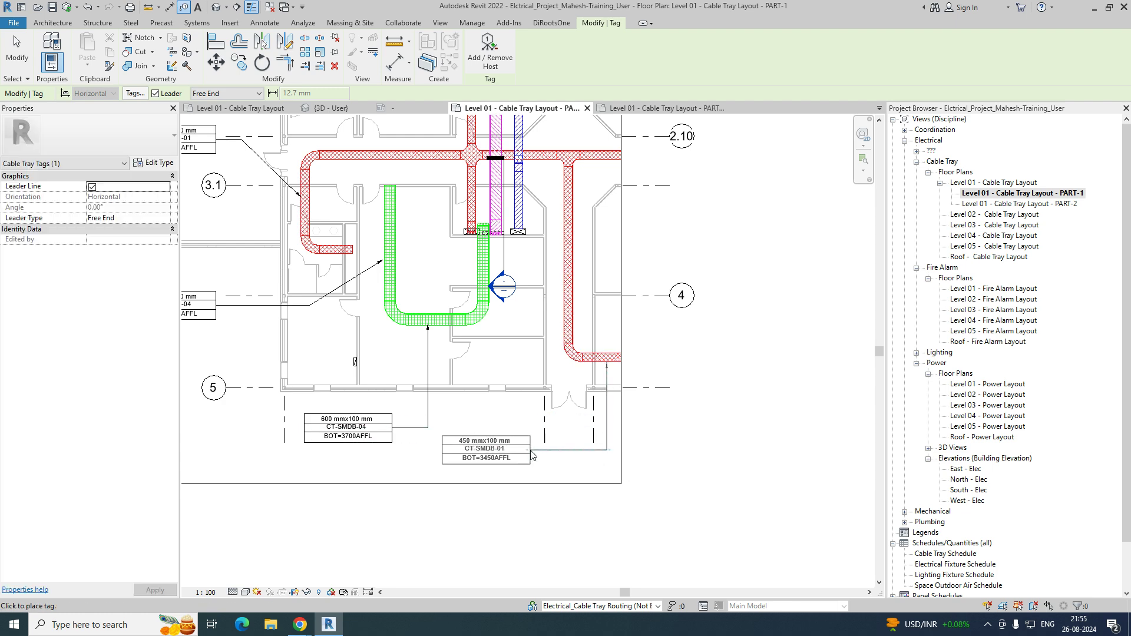
scroll(613, 439, down, 3)
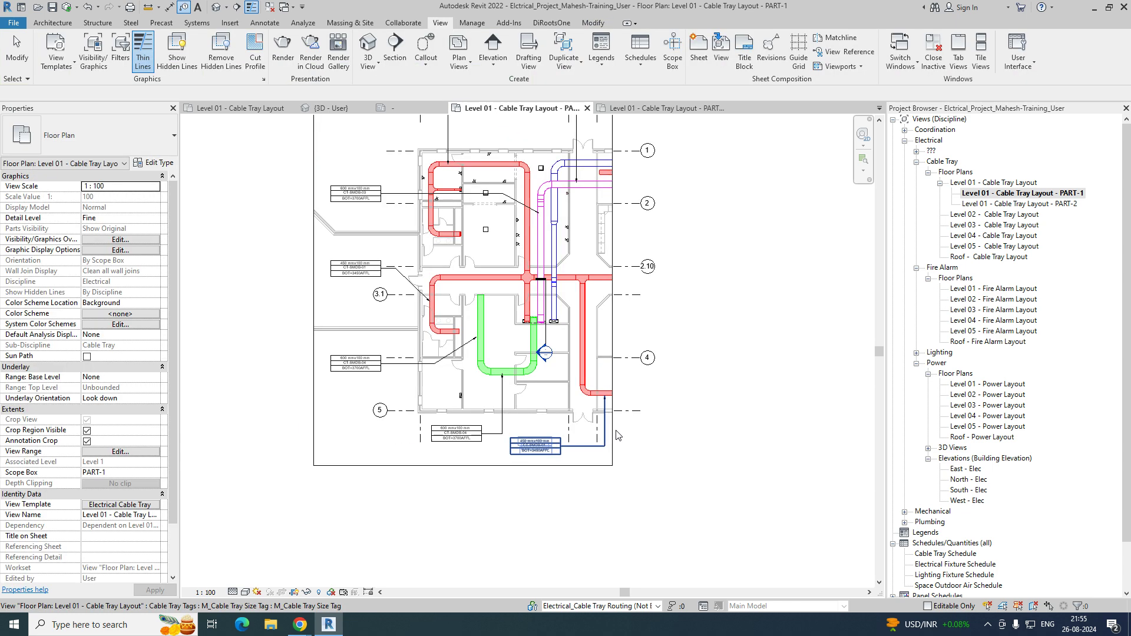
Open the PART-2 view and set its Scope Box to PART-2.
double_click(1033, 204)
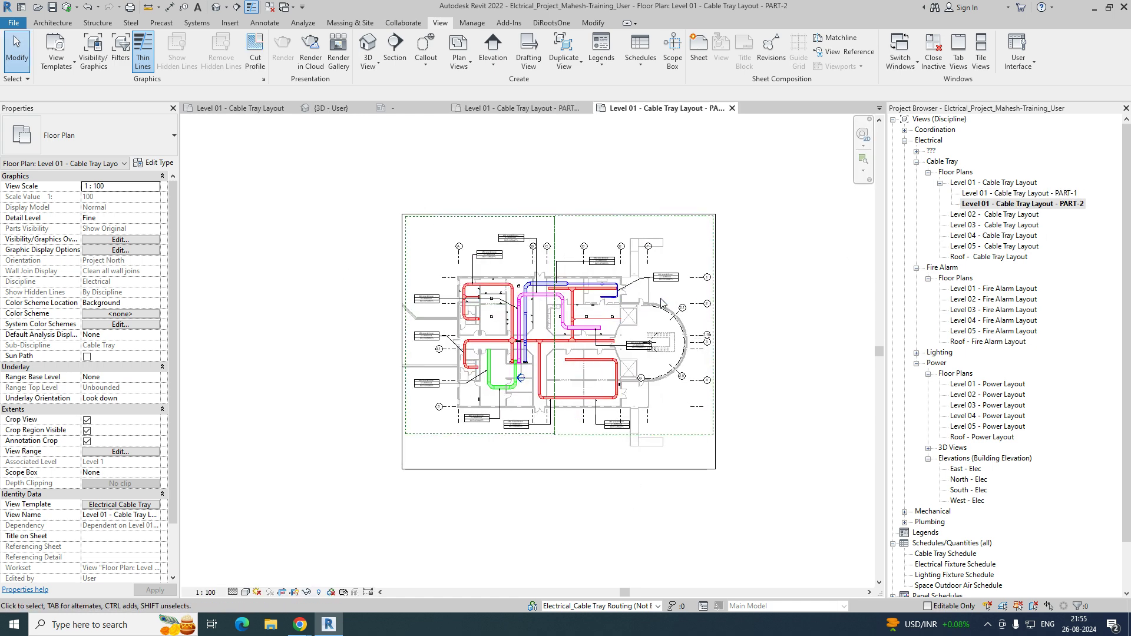
click(142, 473)
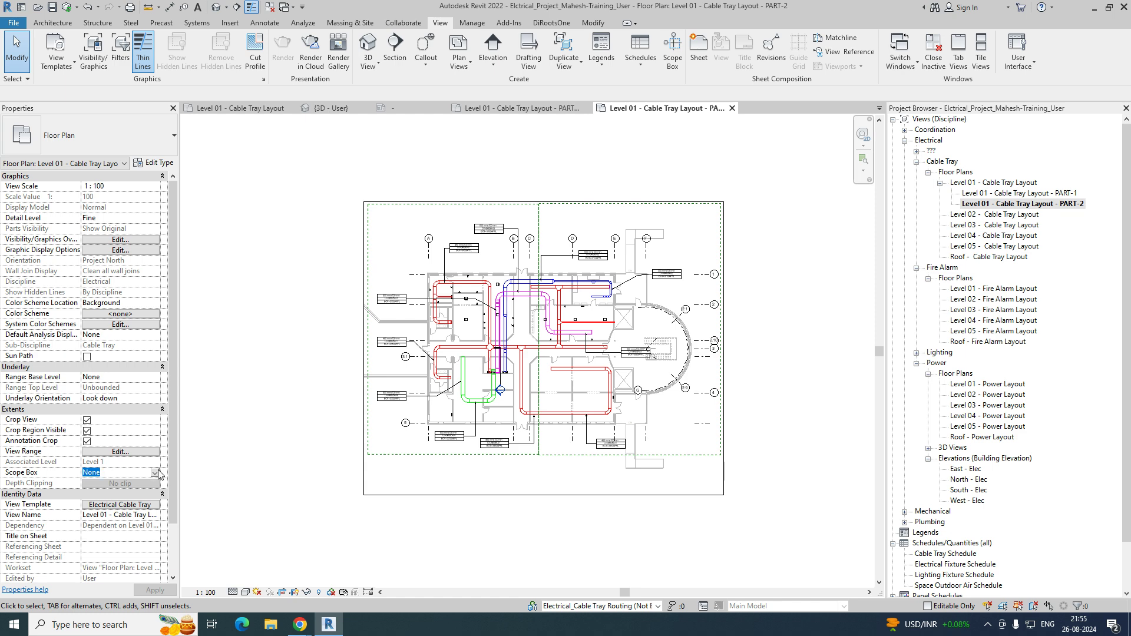
click(155, 473)
click(98, 505)
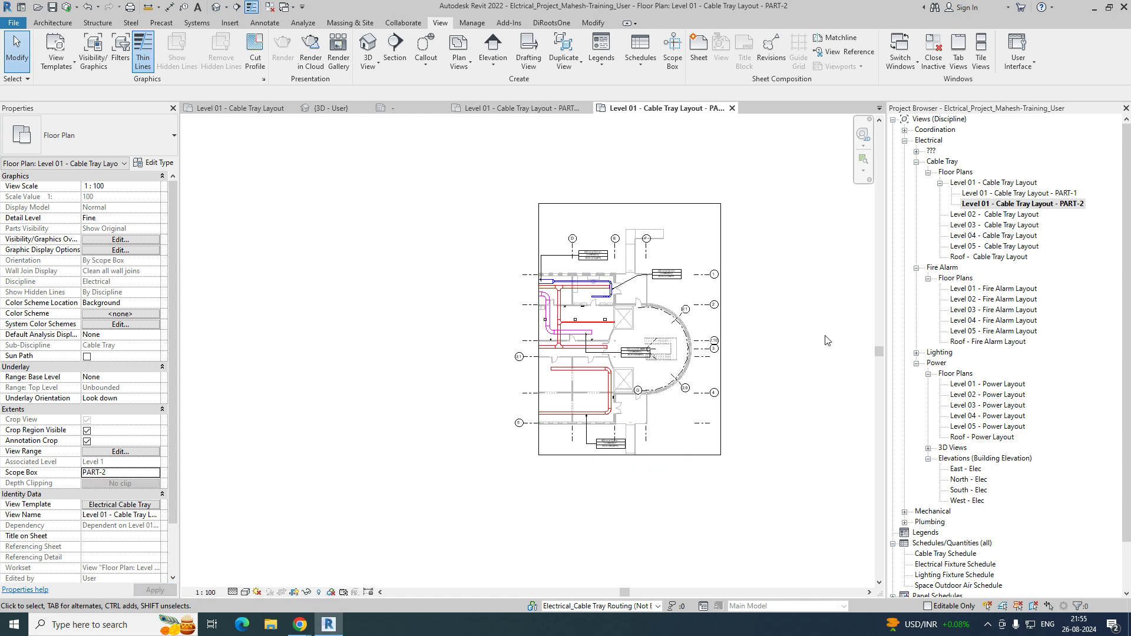
scroll(760, 320, up, 3)
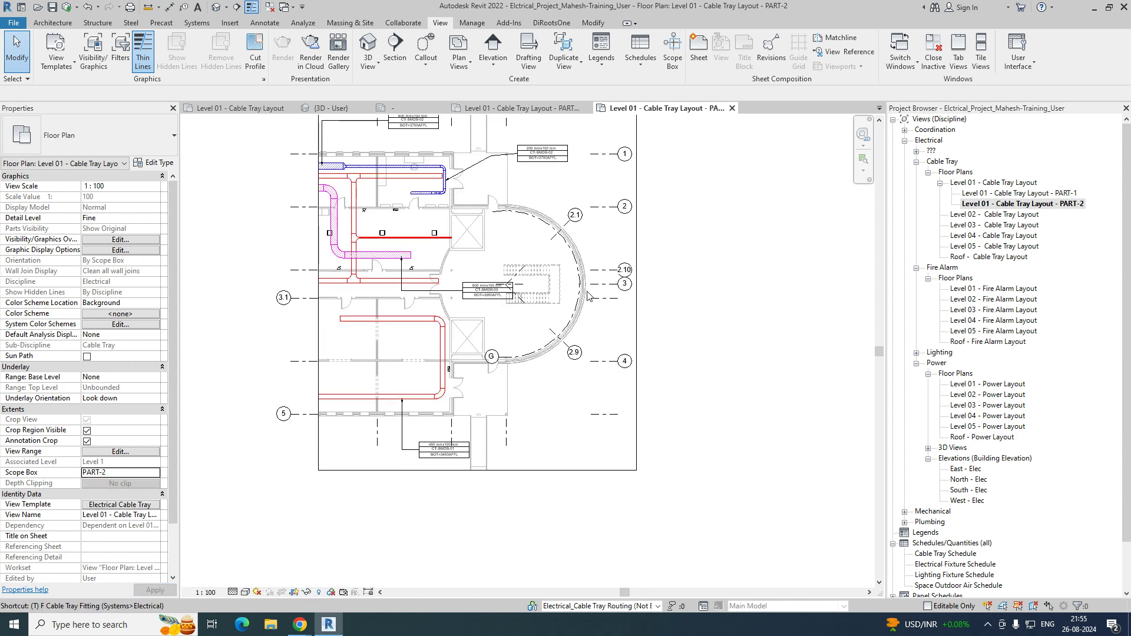
Tag the thin red tray CT-SMDB-01 above the CT-SMDB-03 tag and reopen the main Level 01 plan.
key(g)
scroll(440, 352, up, 3)
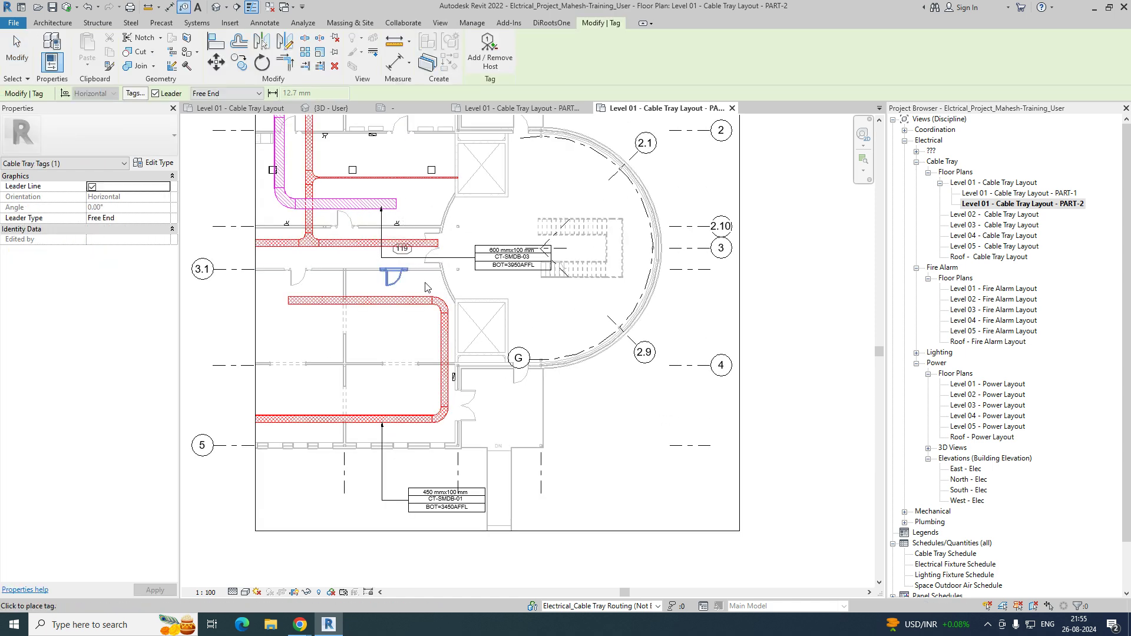
click(415, 182)
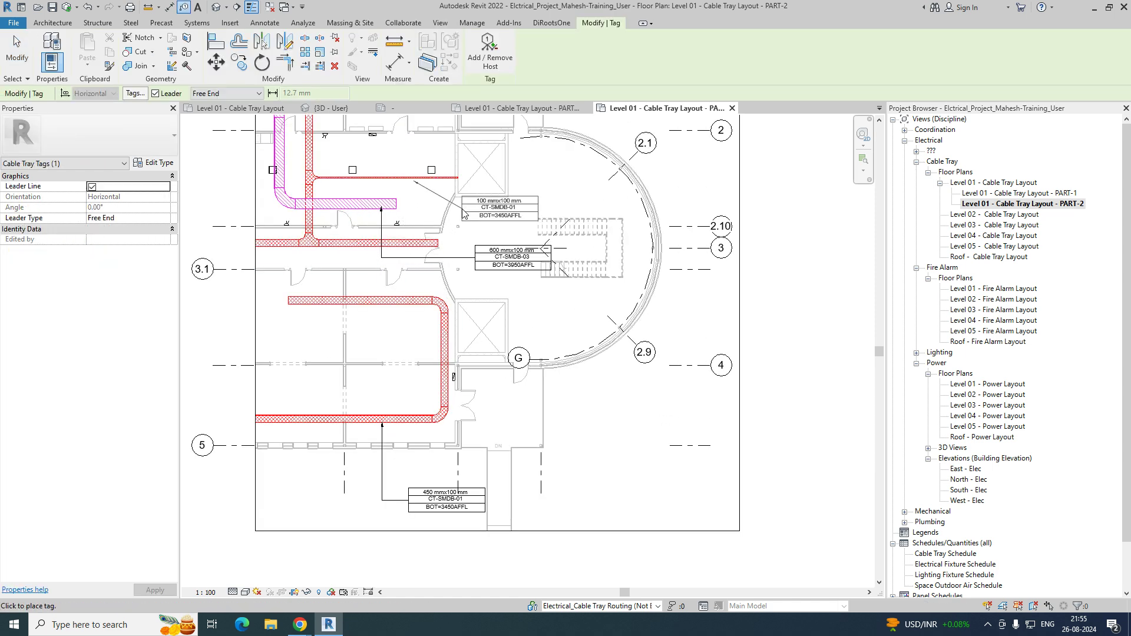
click(478, 214)
key(Escape)
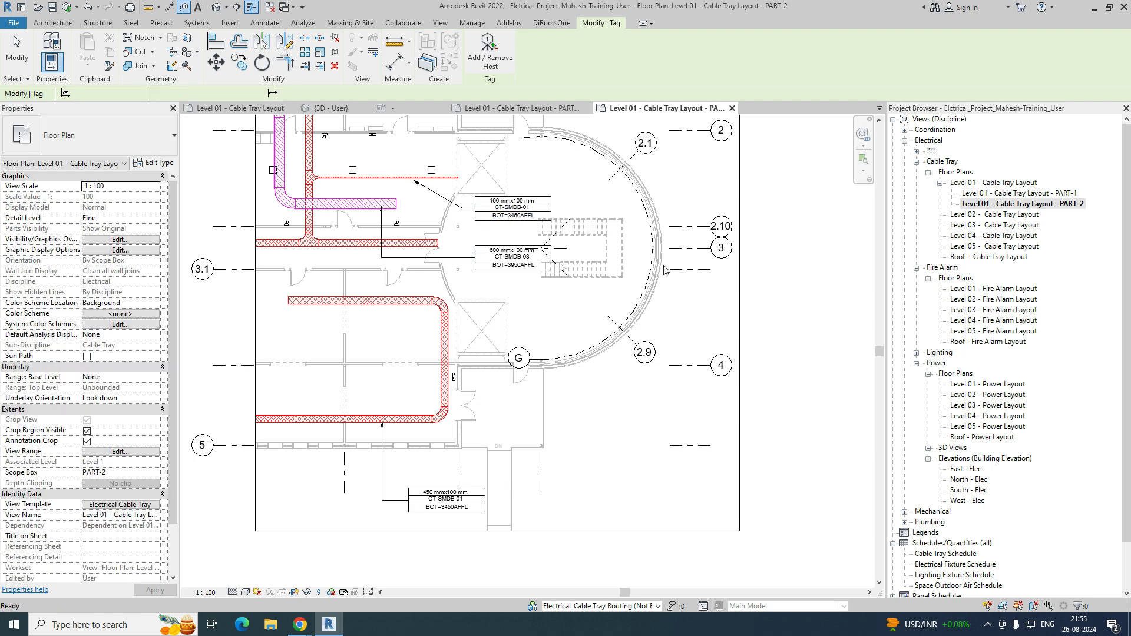
middle_click(664, 325)
middle_click(664, 326)
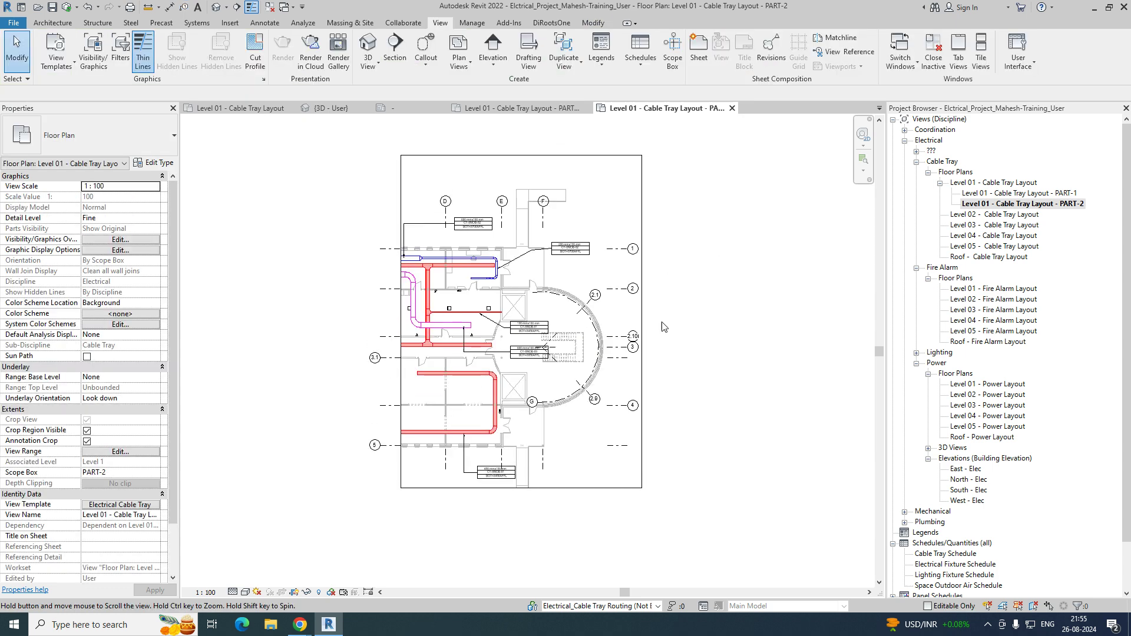
double_click(1009, 184)
scroll(659, 328, down, 2)
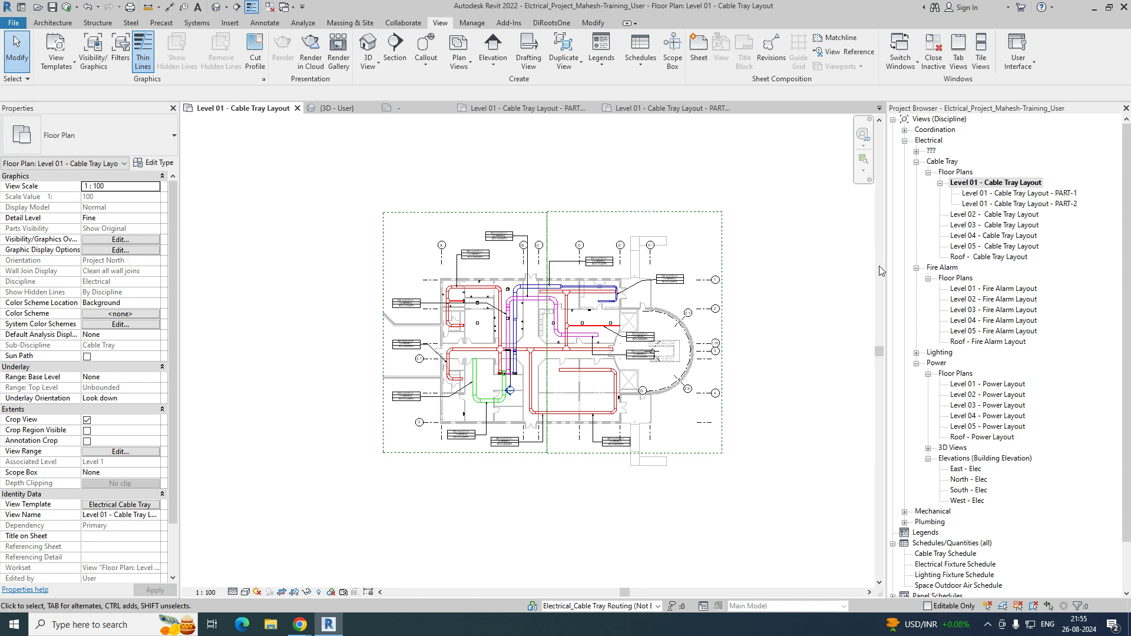
Collapse the Fire Alarm and Power view groups in the Project Browser.
scroll(972, 439, down, 2)
scroll(948, 396, up, 1)
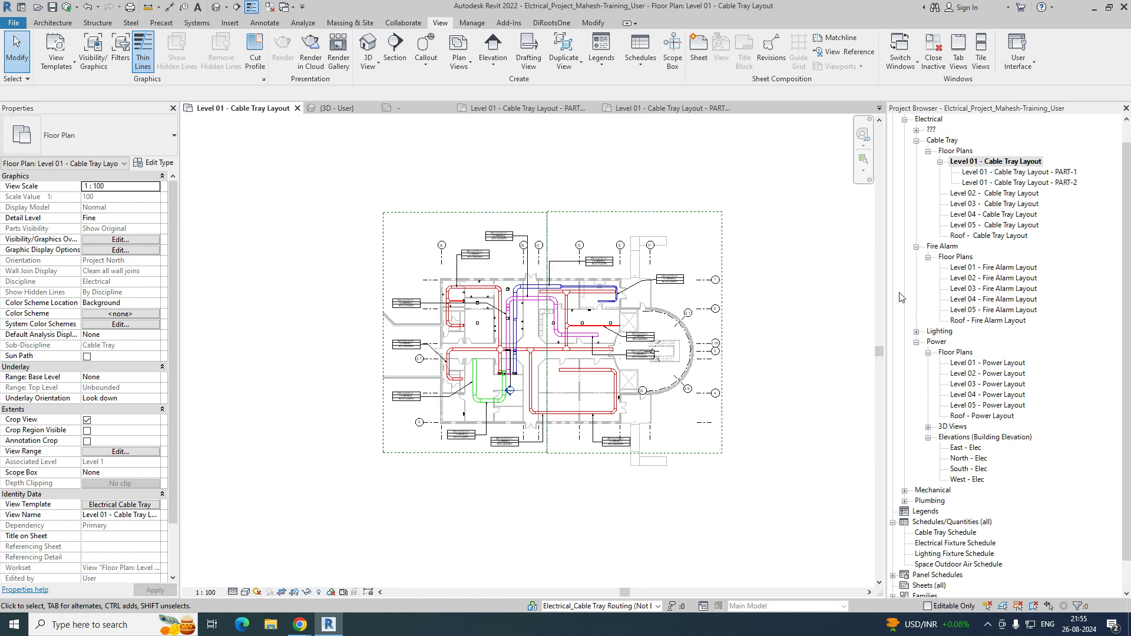
click(915, 248)
click(917, 248)
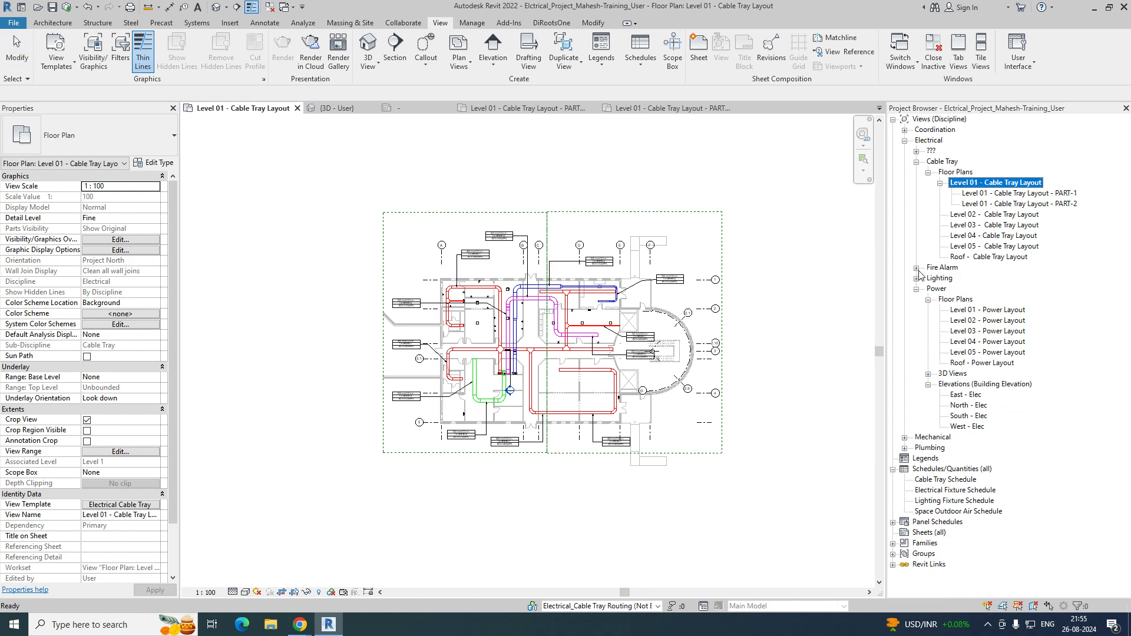
click(917, 290)
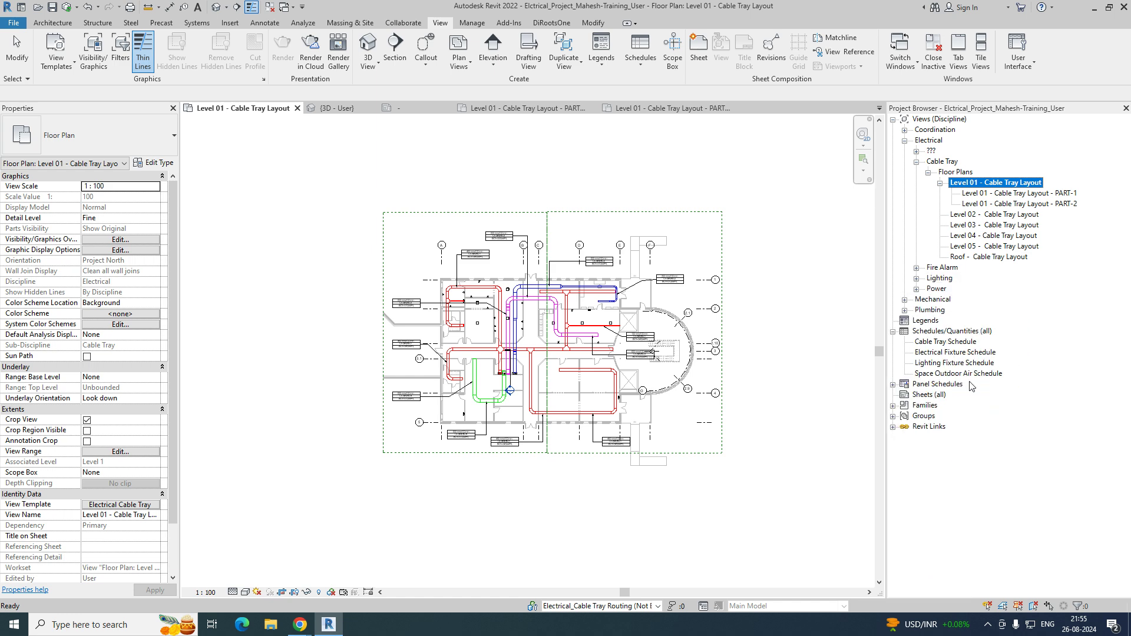
Create a new sheet A101 using the A1 metric title block.
right_click(930, 399)
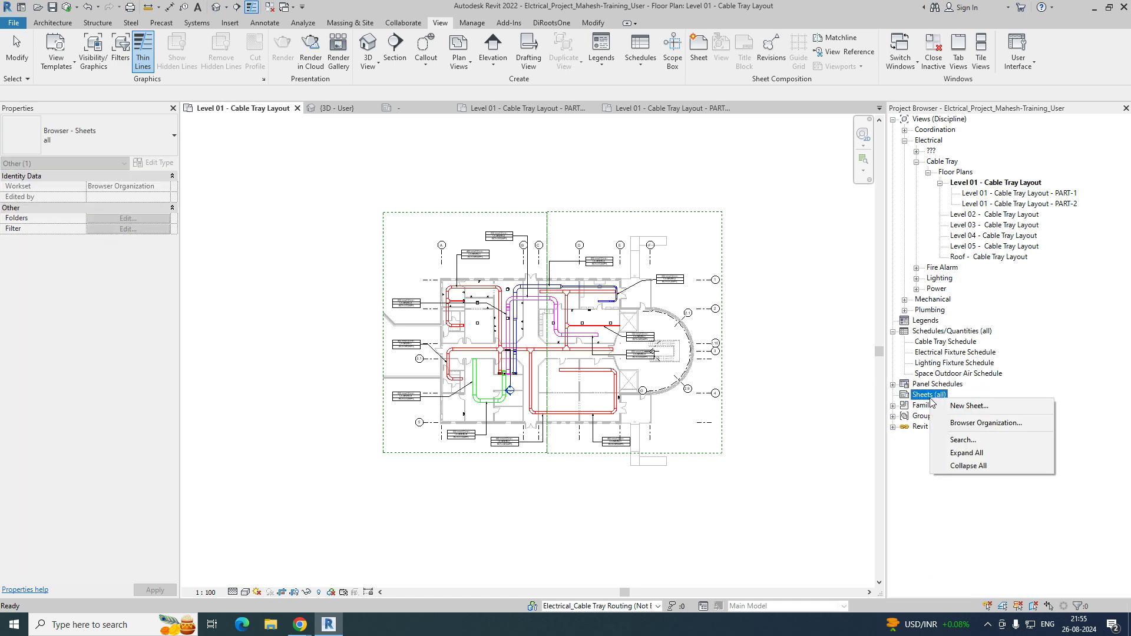
click(961, 408)
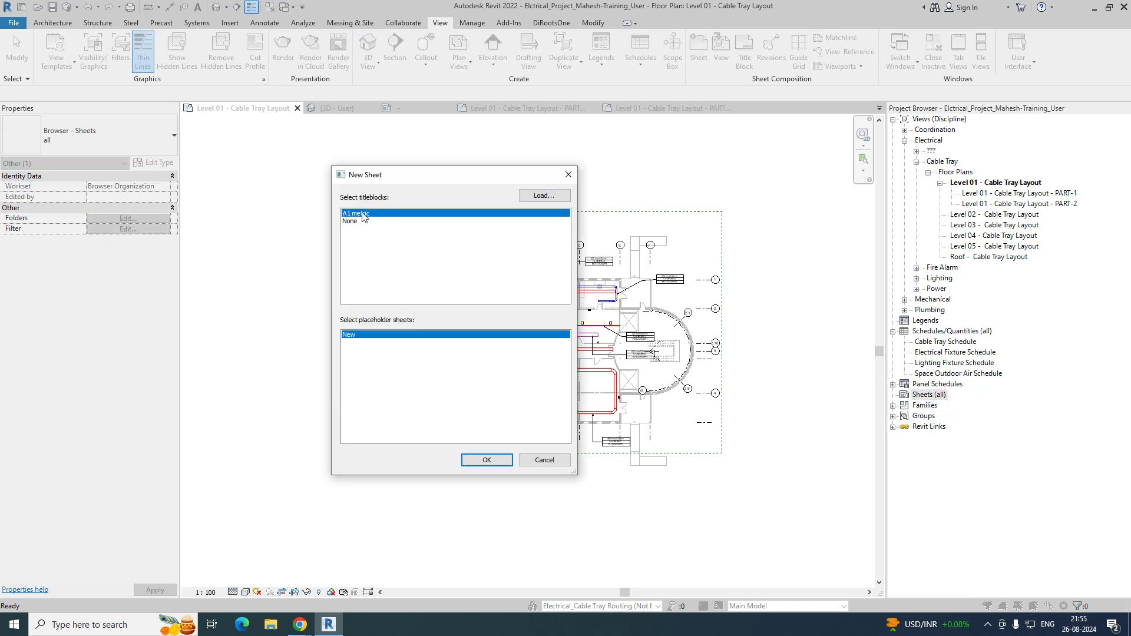
click(493, 460)
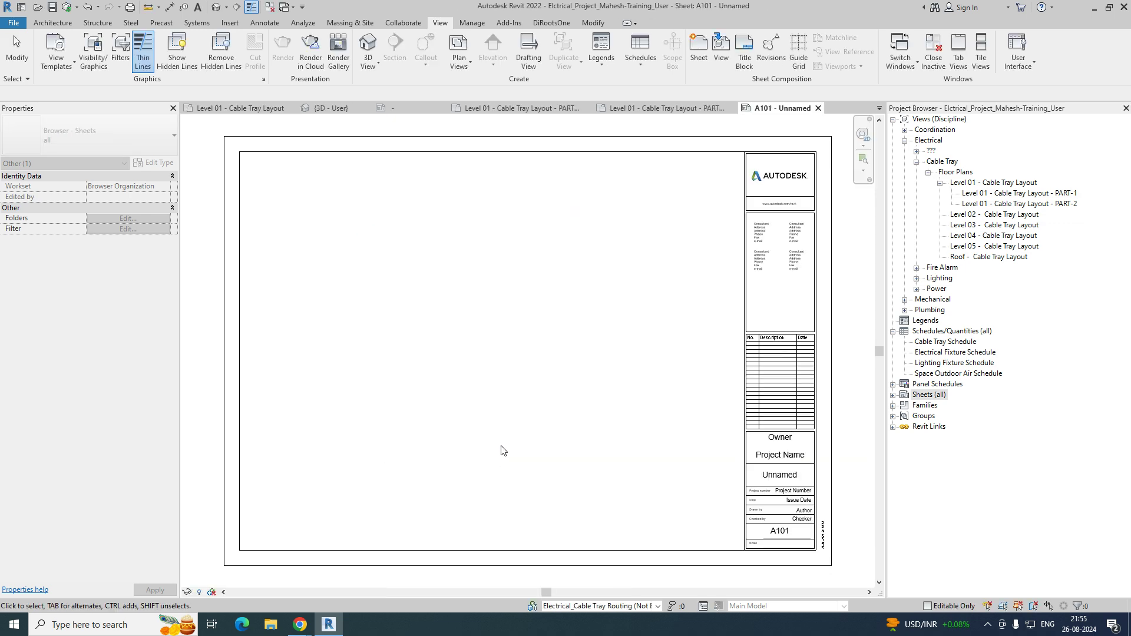
click(628, 343)
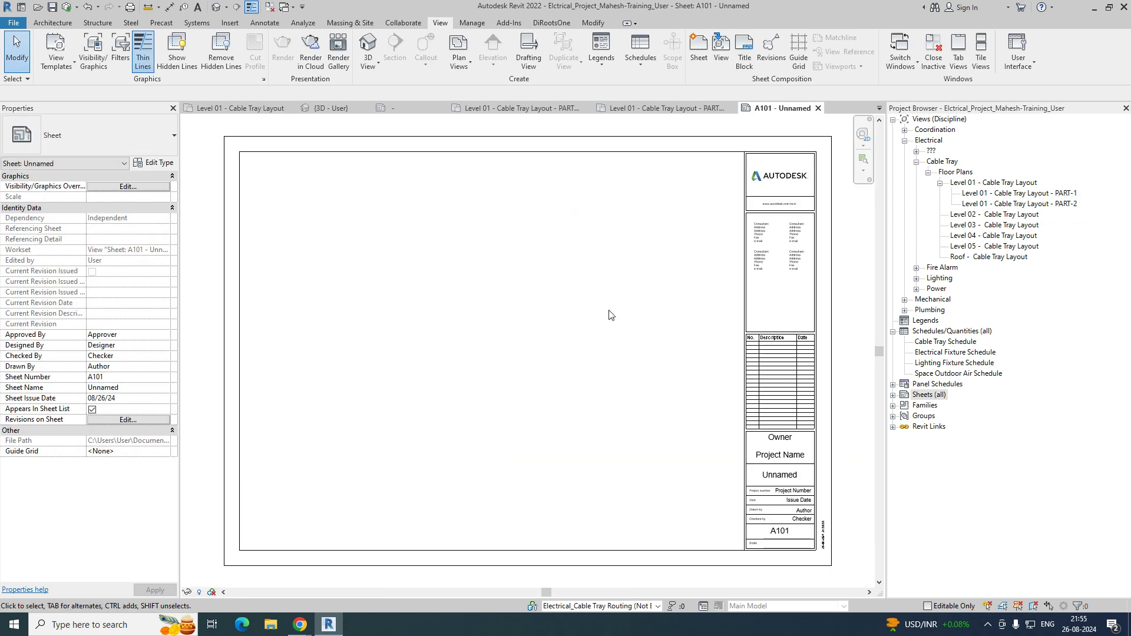
scroll(664, 450, up, 5)
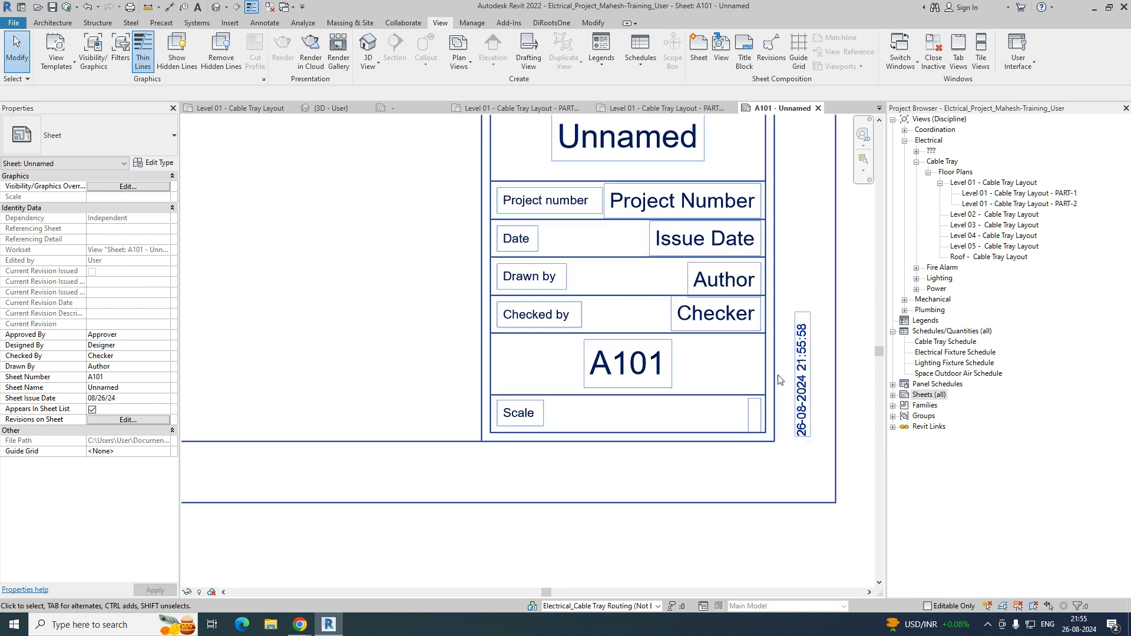
Rename sheet A101 to number EL-CT-01 with the name Level-01 Cable tray Layout.
click(894, 395)
click(931, 406)
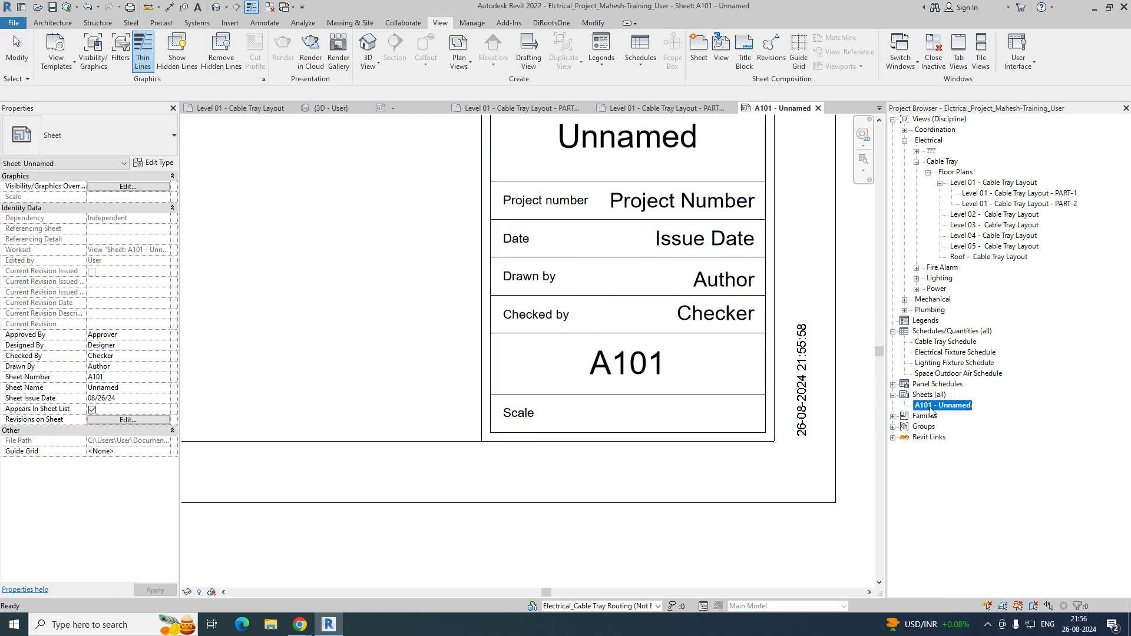
right_click(931, 407)
click(958, 309)
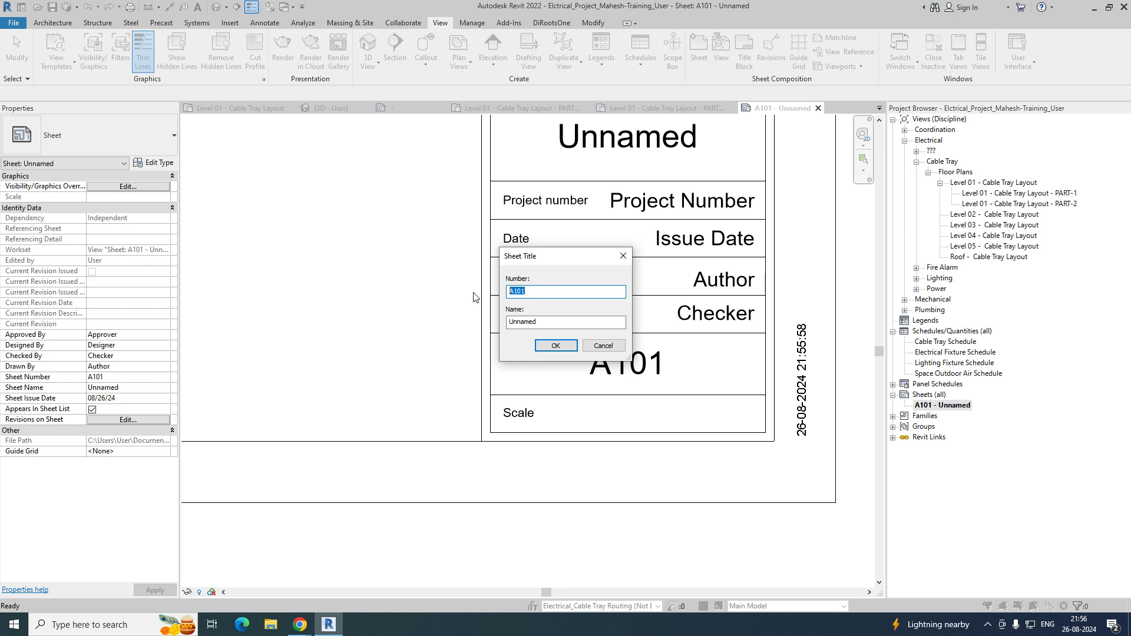
text(EL-CT-)
key(Tab)
key(BackSpace)
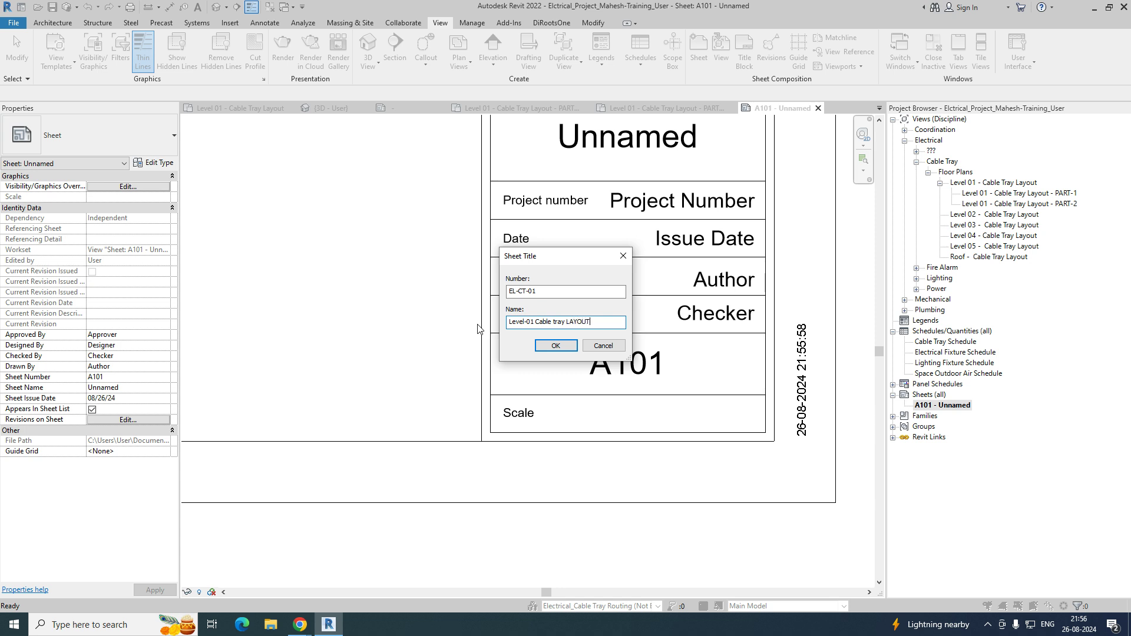
drag(570, 324, 622, 325)
text(ayout)
click(555, 346)
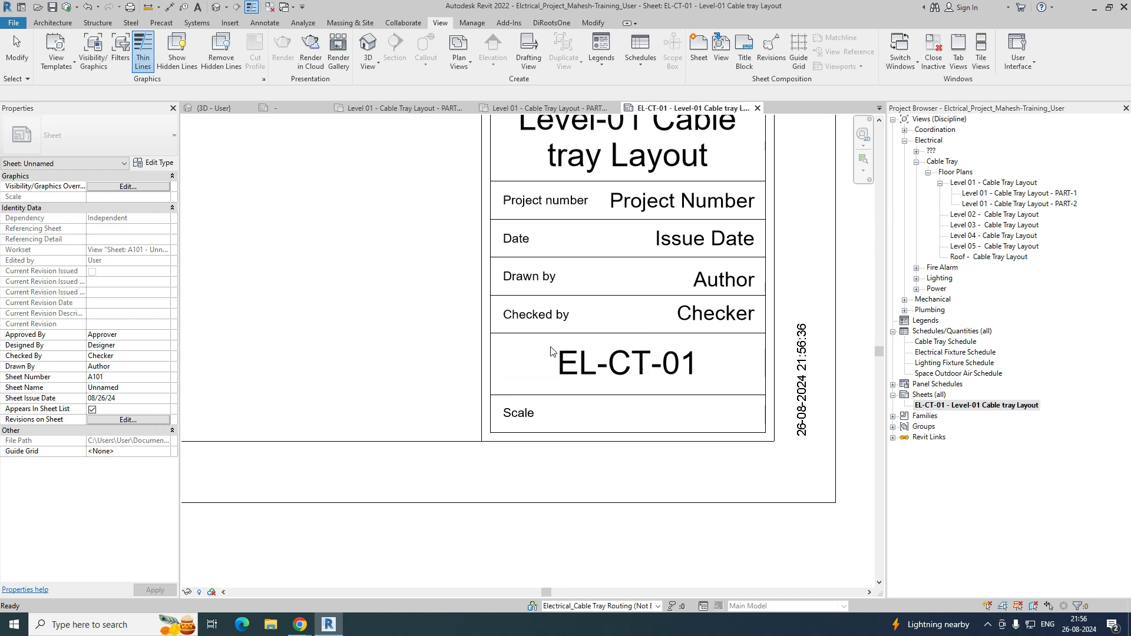
Set the EL-CT-01 title block's Project Name to P0002.
scroll(610, 448, down, 2)
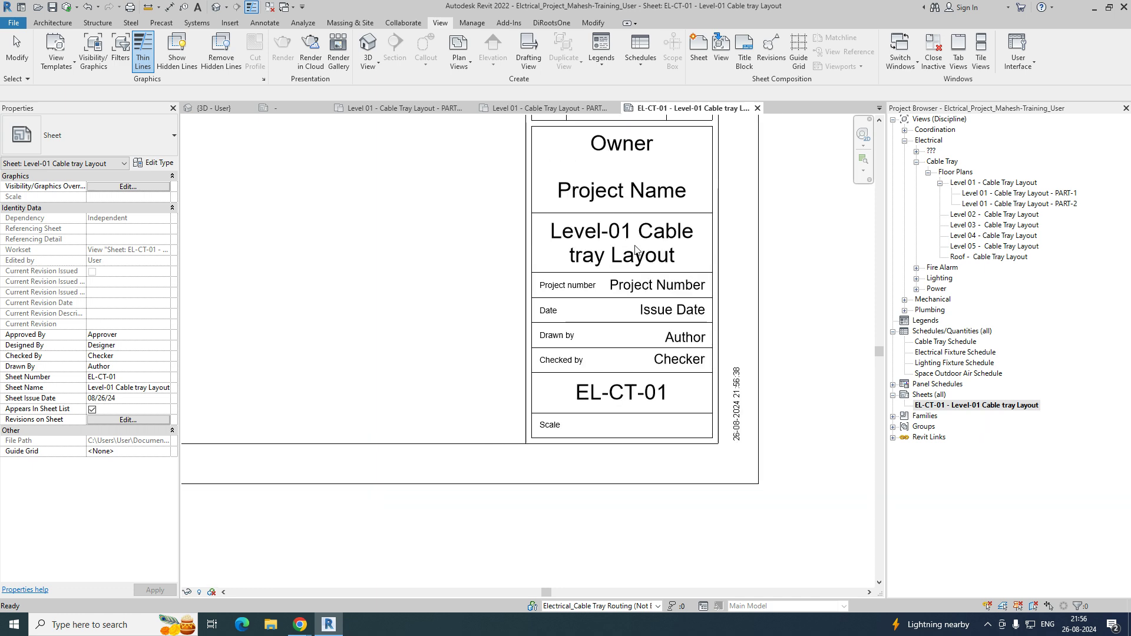
middle_drag(662, 256, 652, 357)
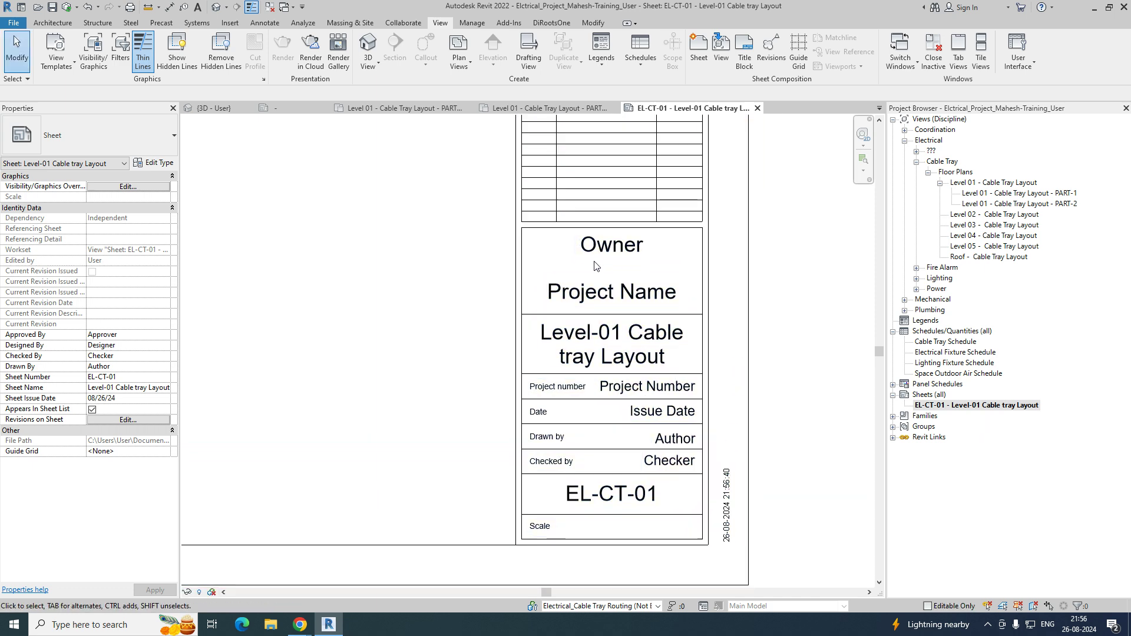
click(609, 254)
click(613, 247)
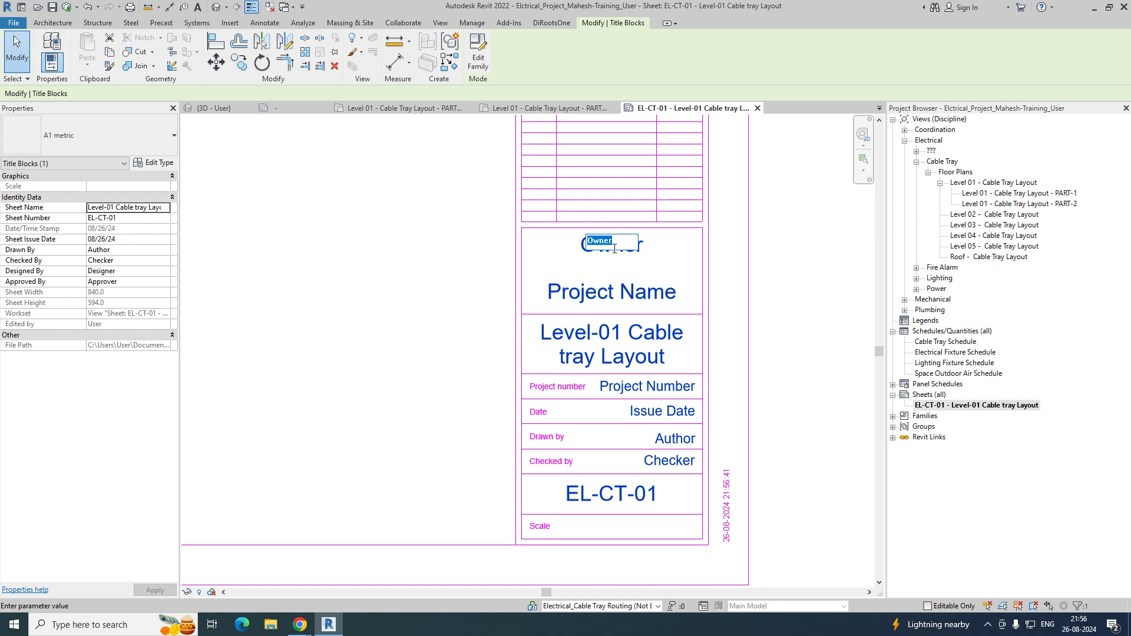
key(Escape)
key(Escape)
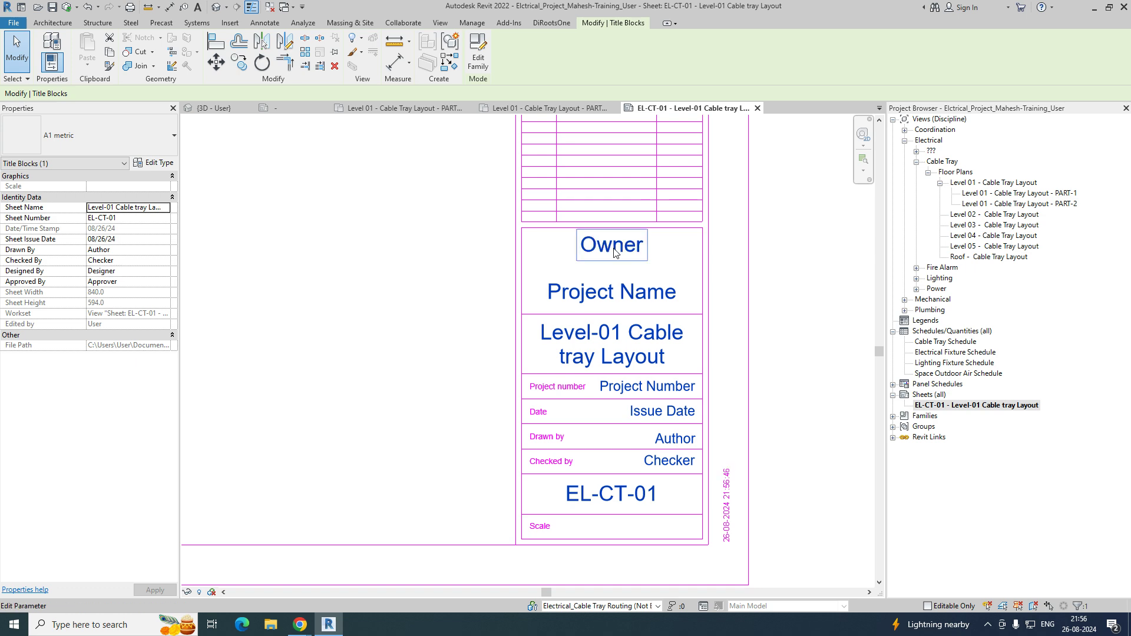
click(592, 287)
click(603, 289)
text(0002)
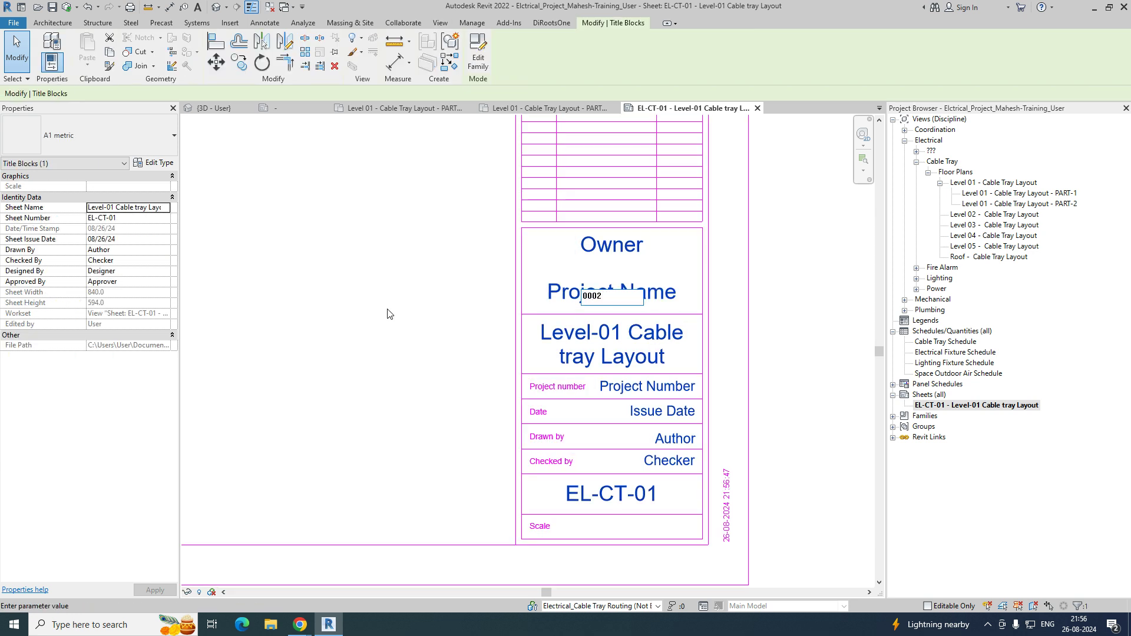
click(559, 287)
click(589, 300)
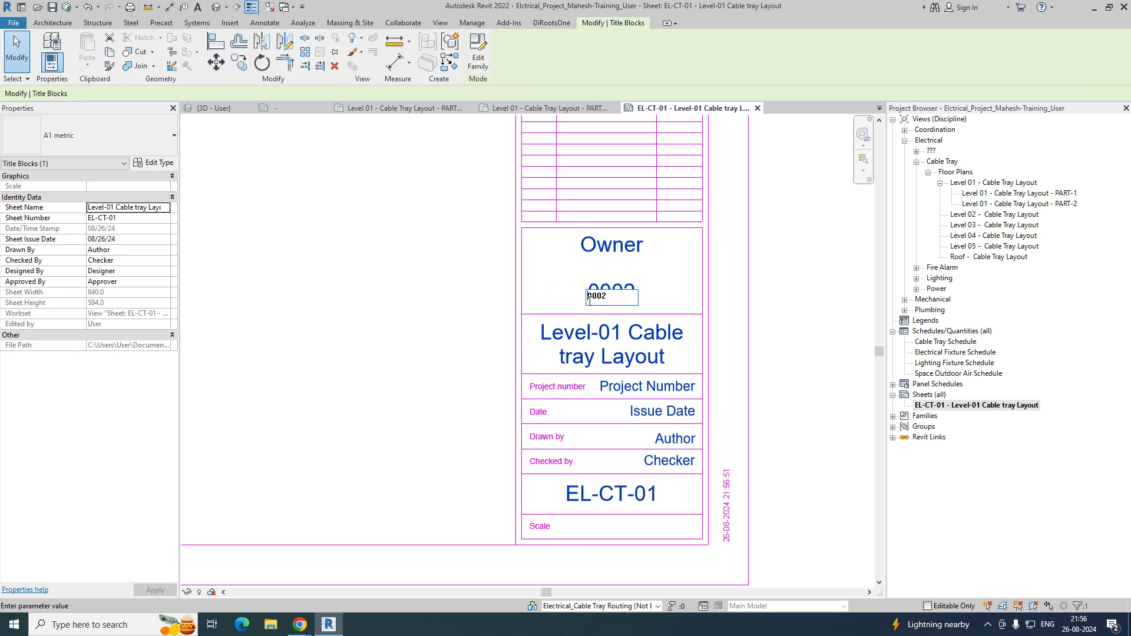
text(p)
click(430, 318)
click(591, 299)
click(591, 299)
text(P)
click(392, 339)
Fill in owner QQQQ, project number P000011 and issue date 26-08-2024.
click(631, 248)
click(630, 248)
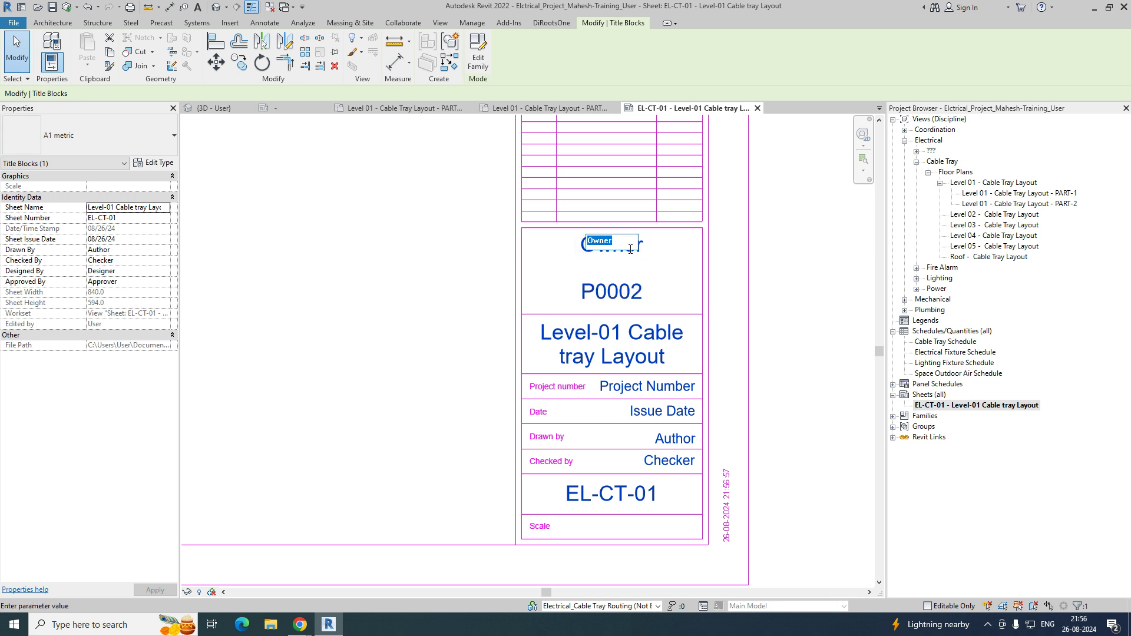
text(QQQQ)
click(378, 345)
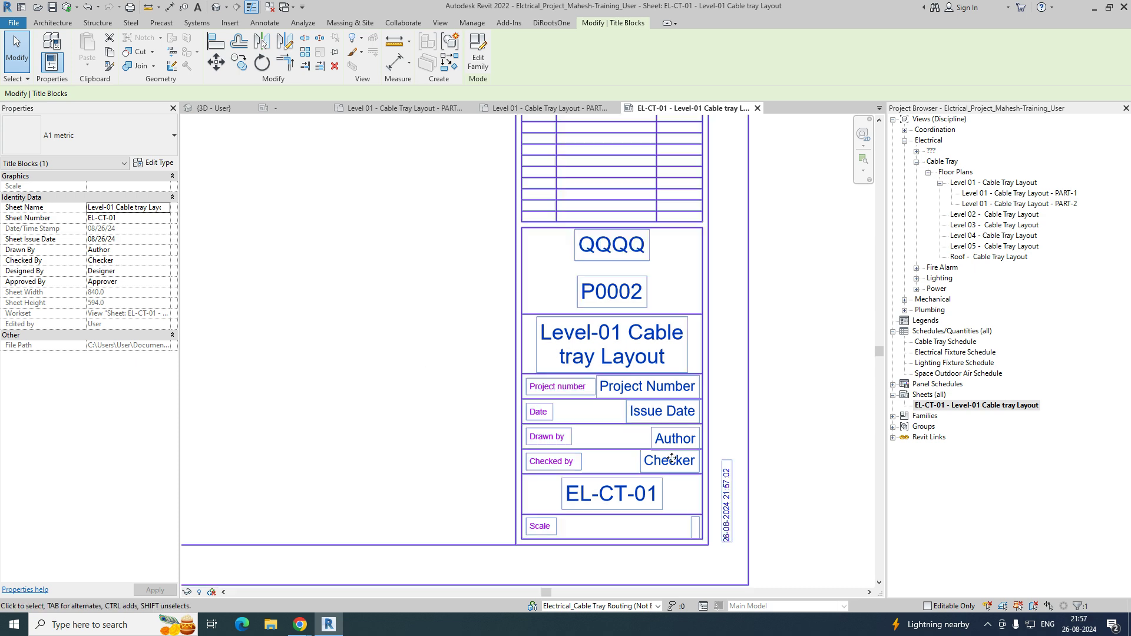
click(651, 389)
click(651, 389)
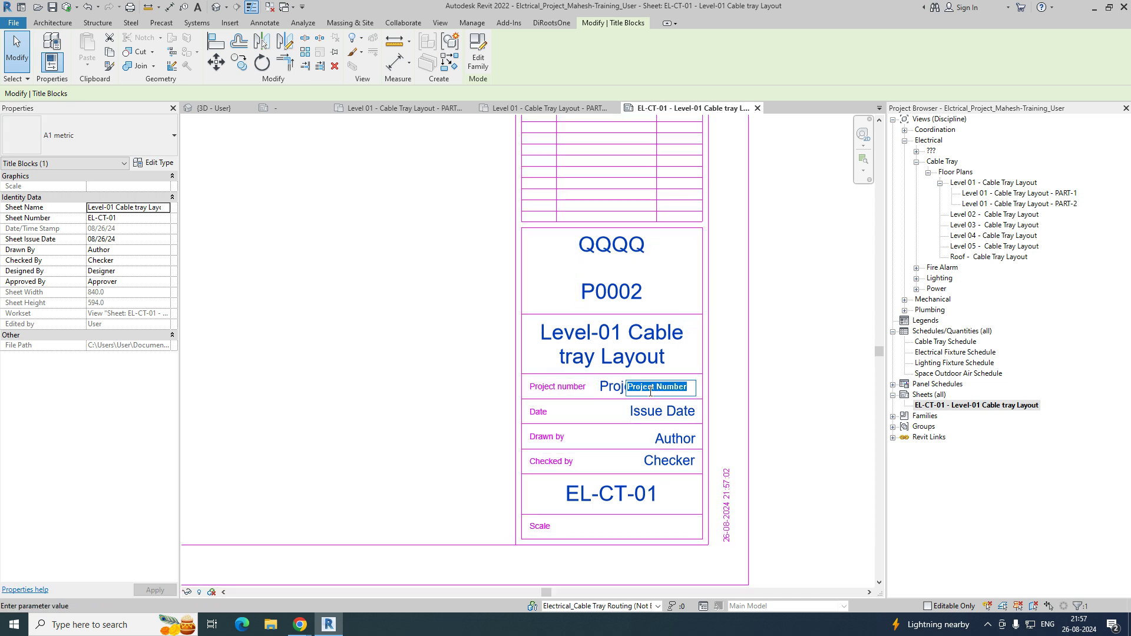
text(P000011)
click(666, 412)
click(666, 411)
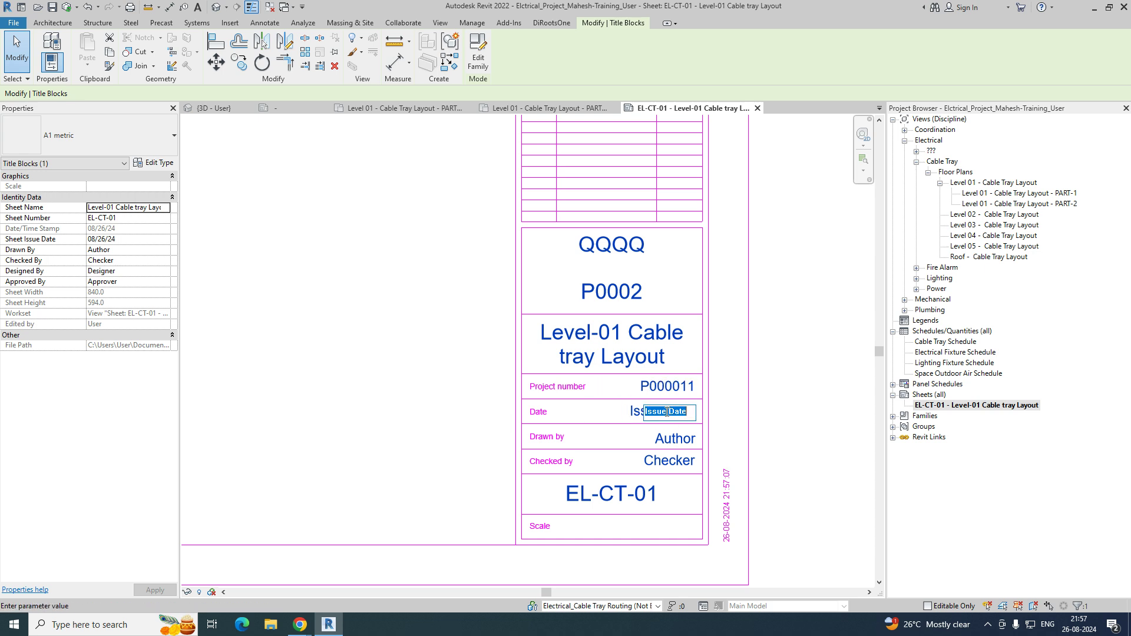
text(26-08-2024)
click(678, 445)
Enter the drafter's name under both Drawn By and Checked By.
click(675, 446)
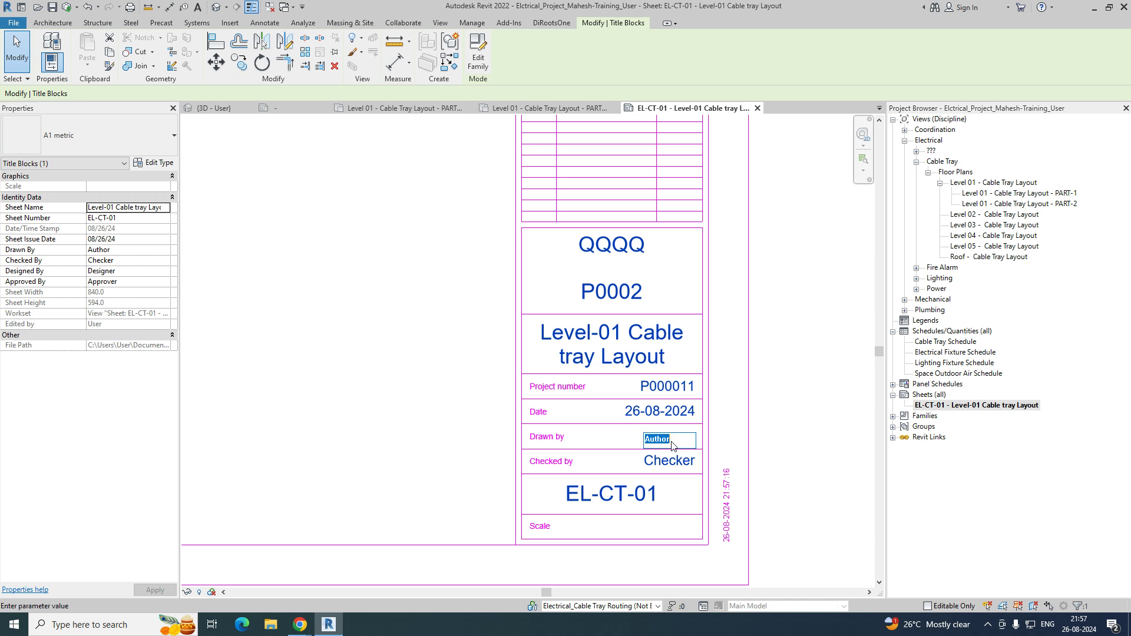
text(BYJ)
click(676, 466)
click(682, 466)
text(BY)
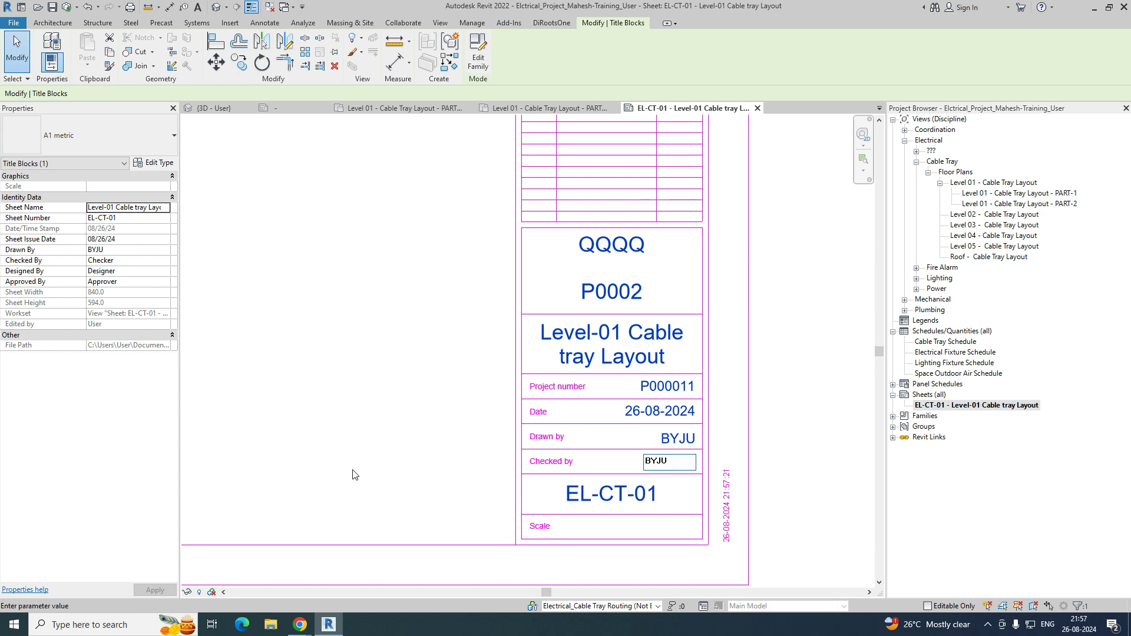
click(353, 474)
scroll(644, 455, down, 3)
click(558, 417)
middle_drag(558, 418, 626, 430)
scroll(627, 430, down, 1)
scroll(595, 428, down, 2)
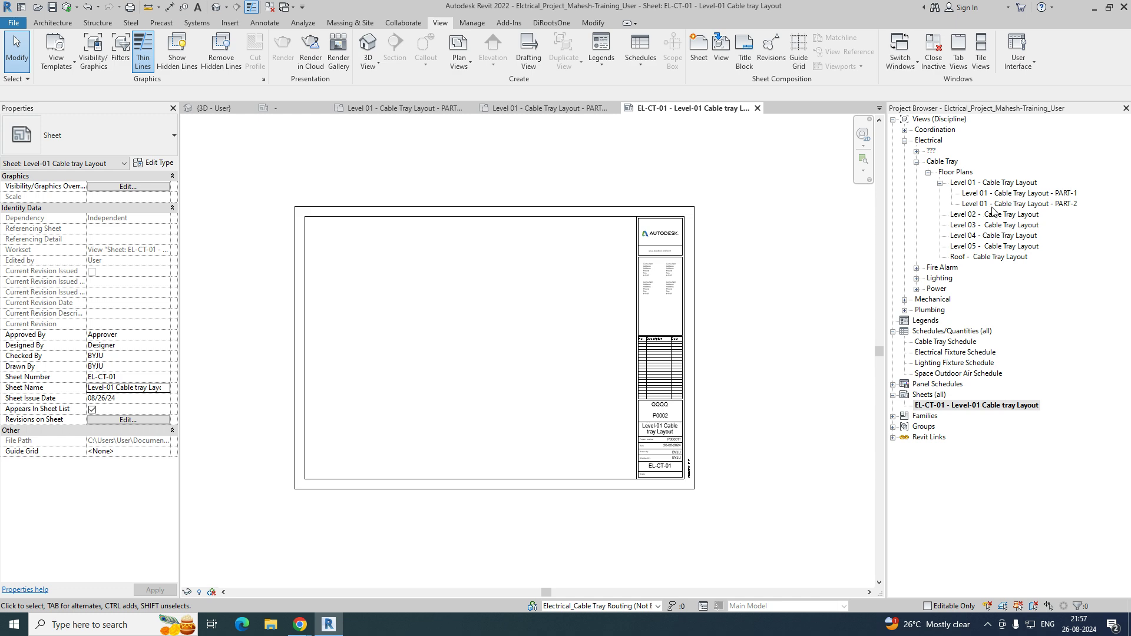
Place the Level 01 - Cable Tray Layout plan onto sheet EL-CT-01.
click(995, 183)
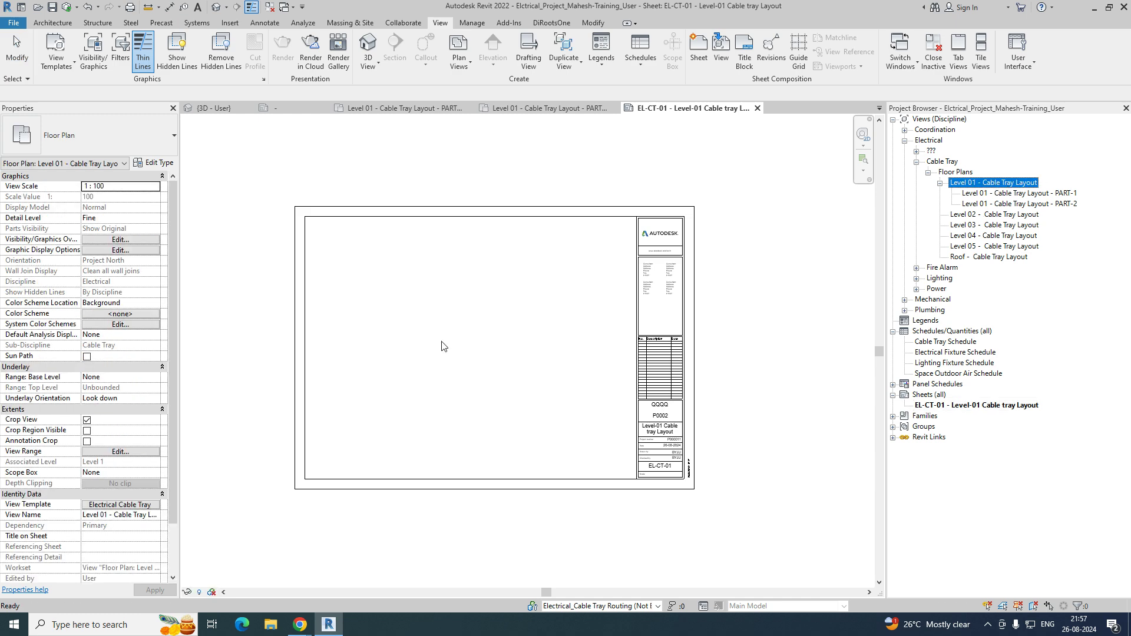
click(471, 345)
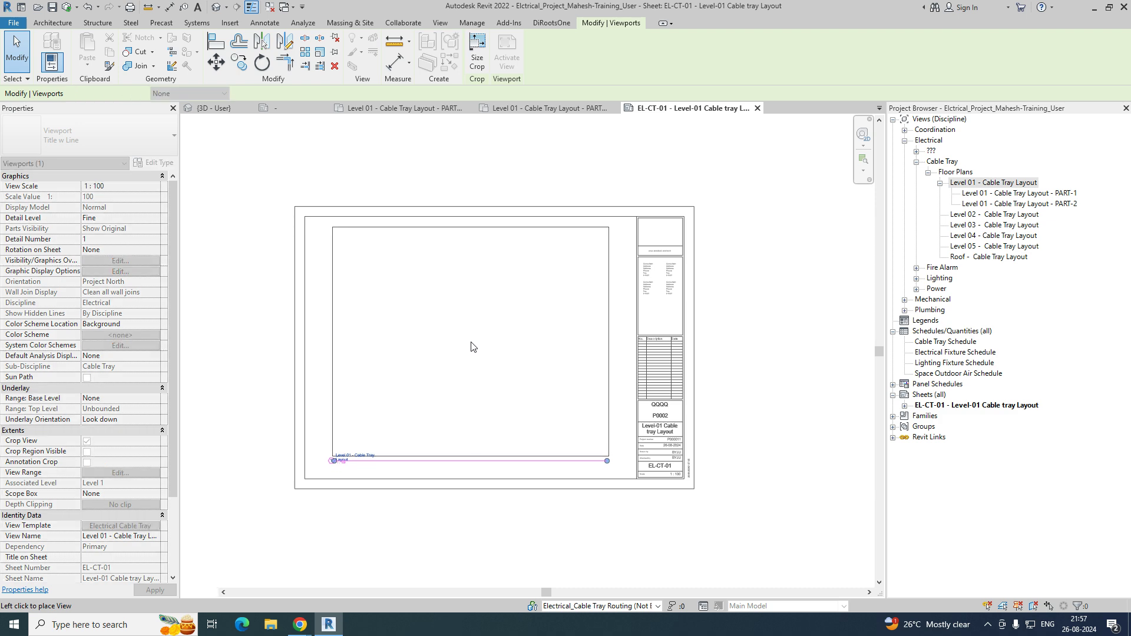
scroll(381, 424, up, 2)
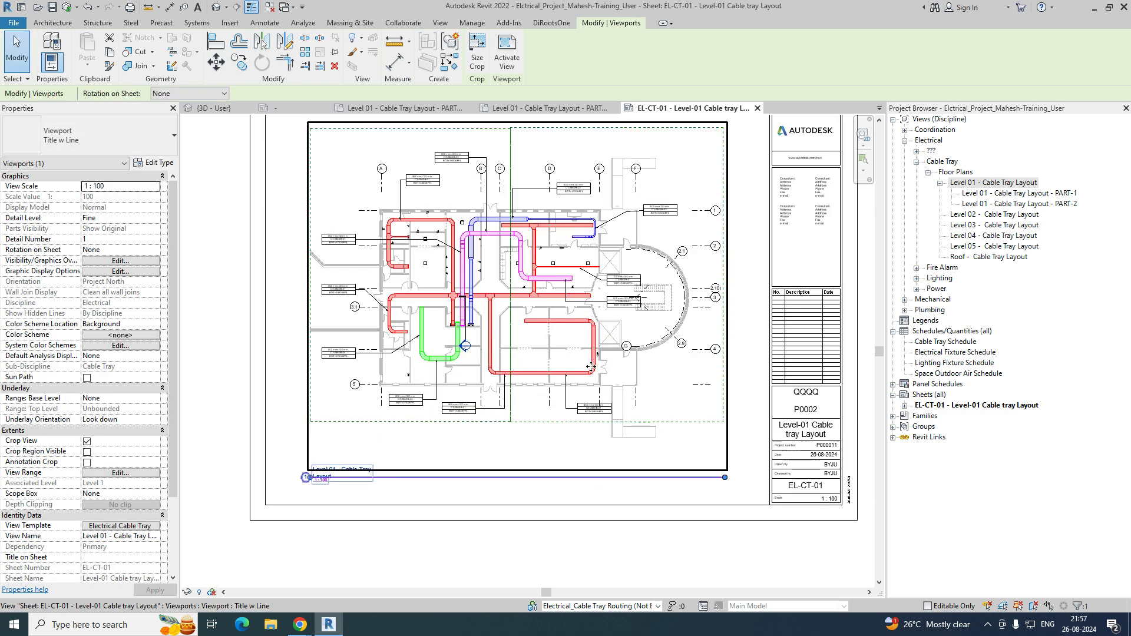
middle_drag(634, 375, 641, 422)
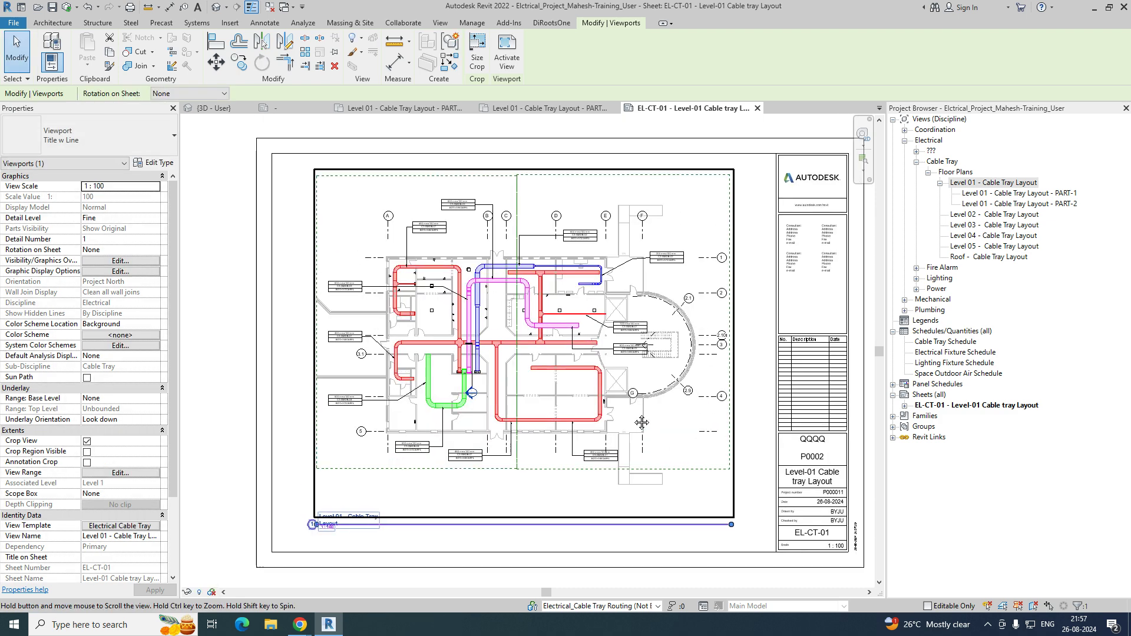
Turn off Scope Boxes in the plan's view template and apply it.
double_click(543, 449)
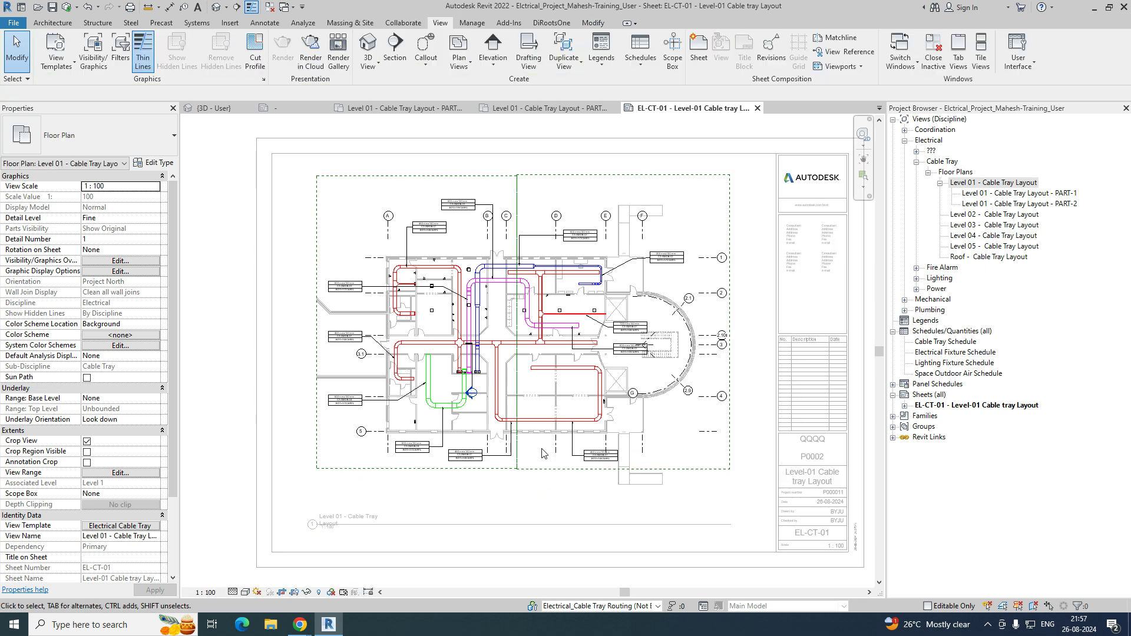
click(116, 528)
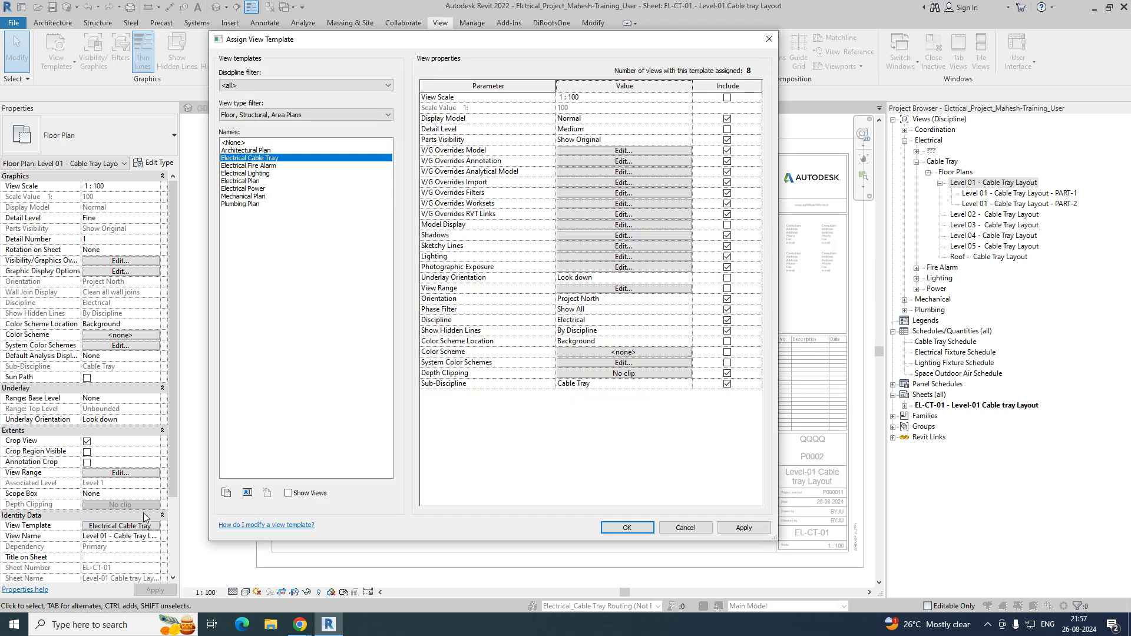
click(635, 151)
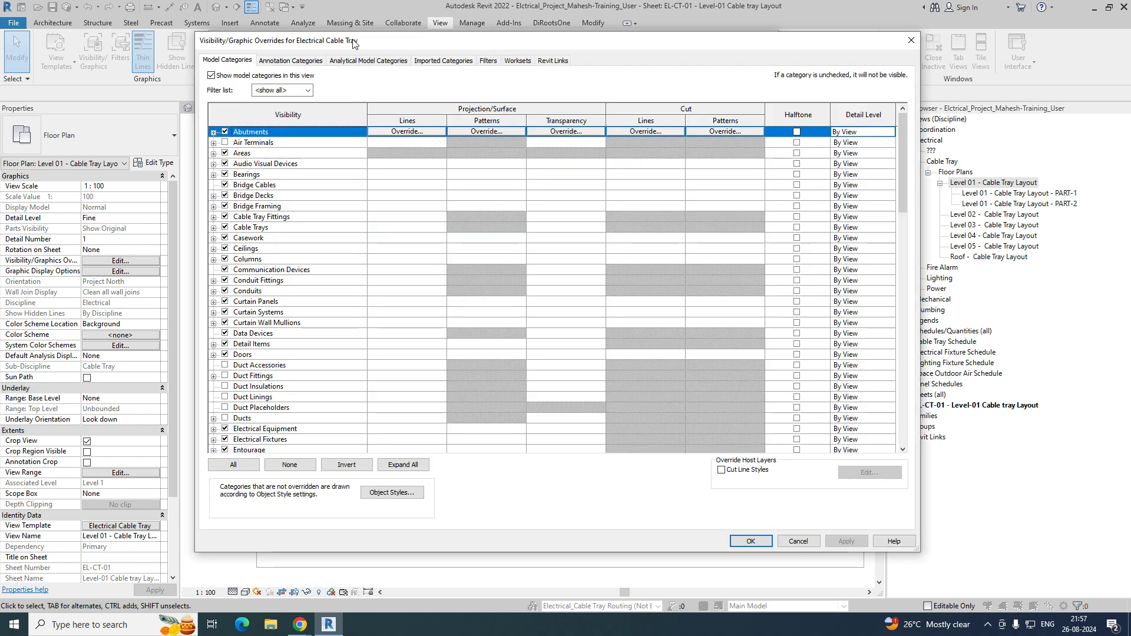
click(291, 60)
click(310, 231)
scroll(309, 236, down, 20)
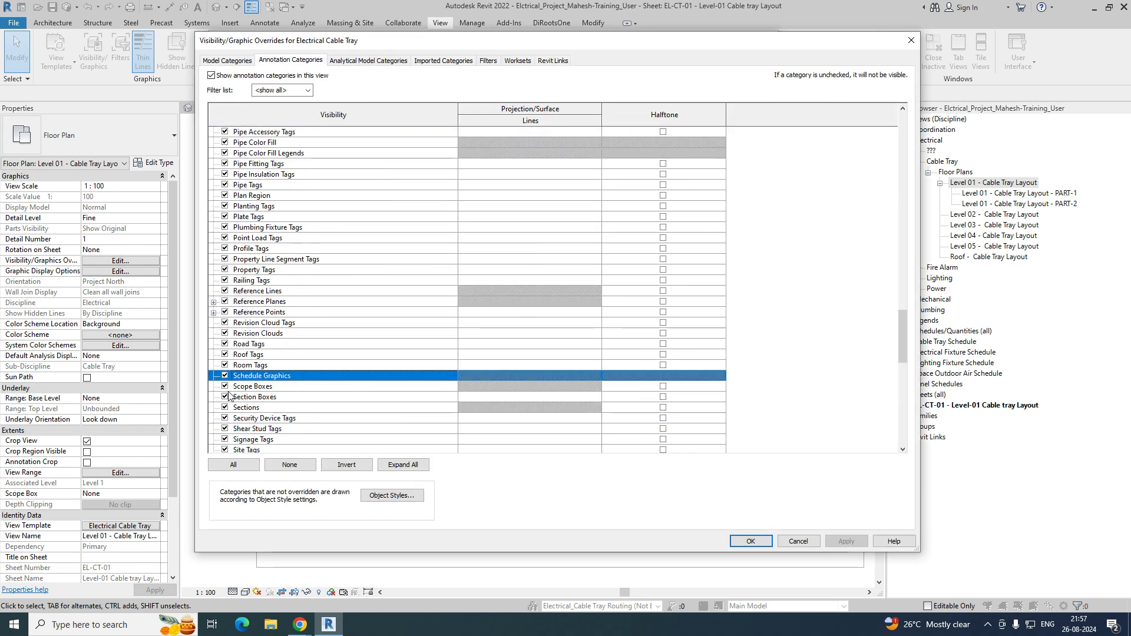
click(224, 387)
click(750, 541)
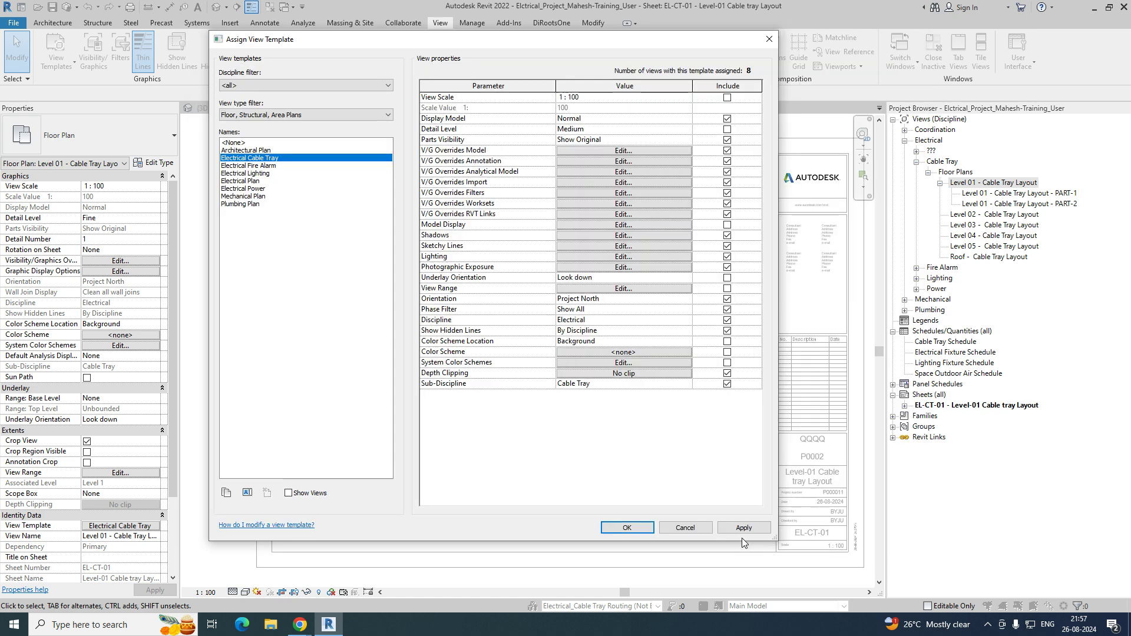
click(725, 528)
click(626, 527)
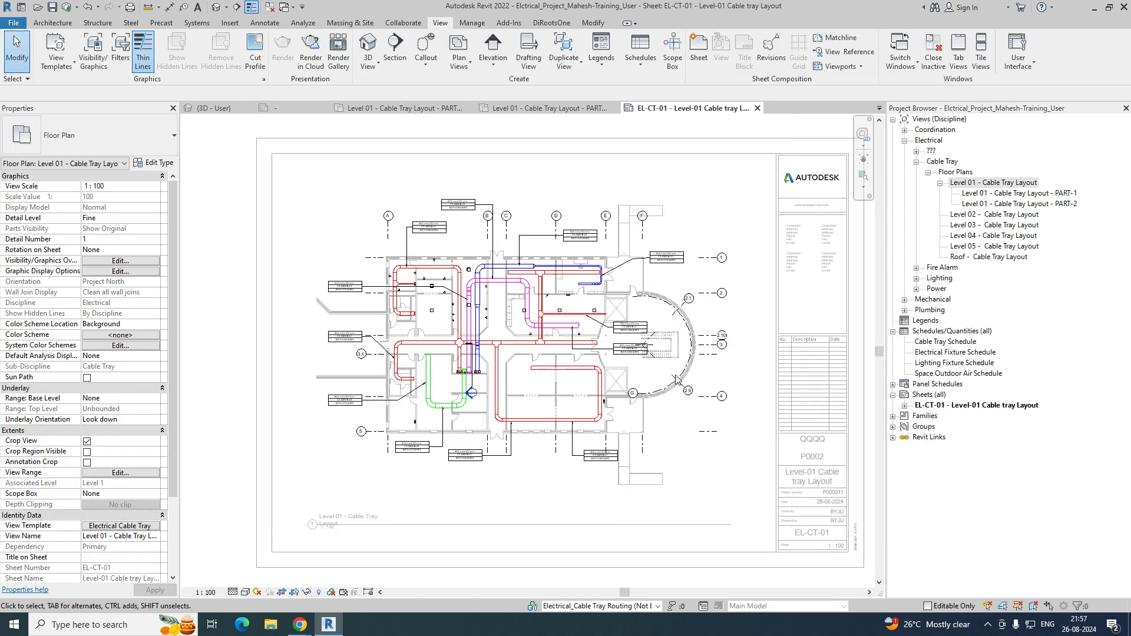
Shorten the Level 01 plan viewport's title line on sheet EL-CT-01.
double_click(223, 385)
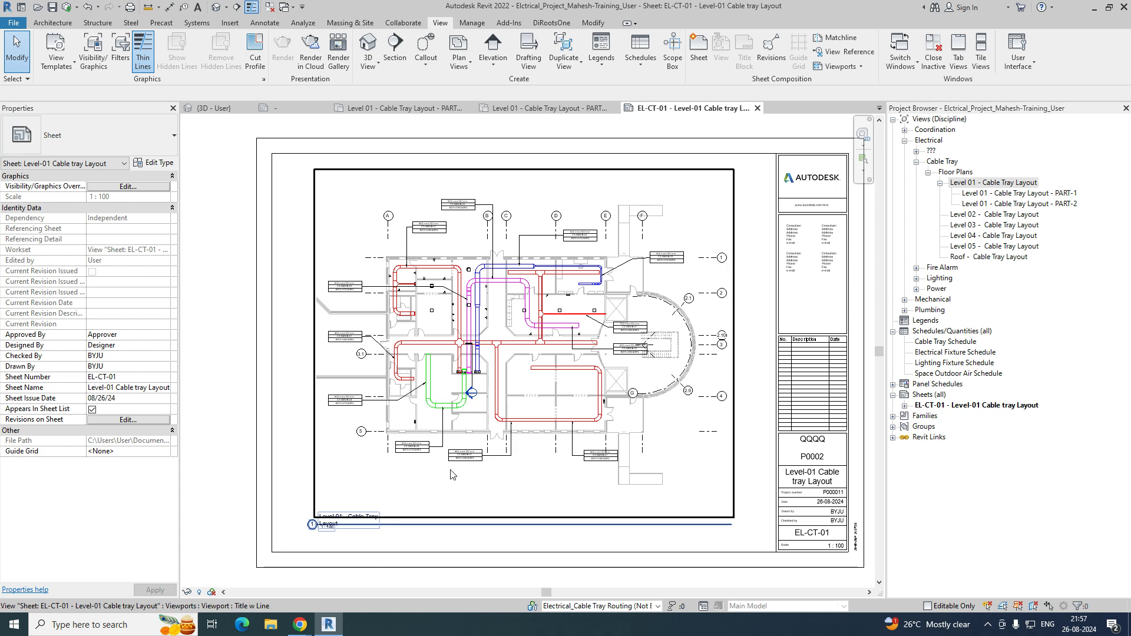
click(487, 405)
drag(730, 532, 321, 540)
click(319, 535)
scroll(318, 536, up, 5)
middle_drag(368, 523, 379, 407)
scroll(422, 432, down, 4)
middle_drag(598, 410, 512, 413)
scroll(384, 422, down, 2)
middle_drag(768, 435, 557, 442)
scroll(540, 448, up, 5)
scroll(660, 462, down, 5)
middle_drag(211, 463, 515, 463)
scroll(511, 439, up, 6)
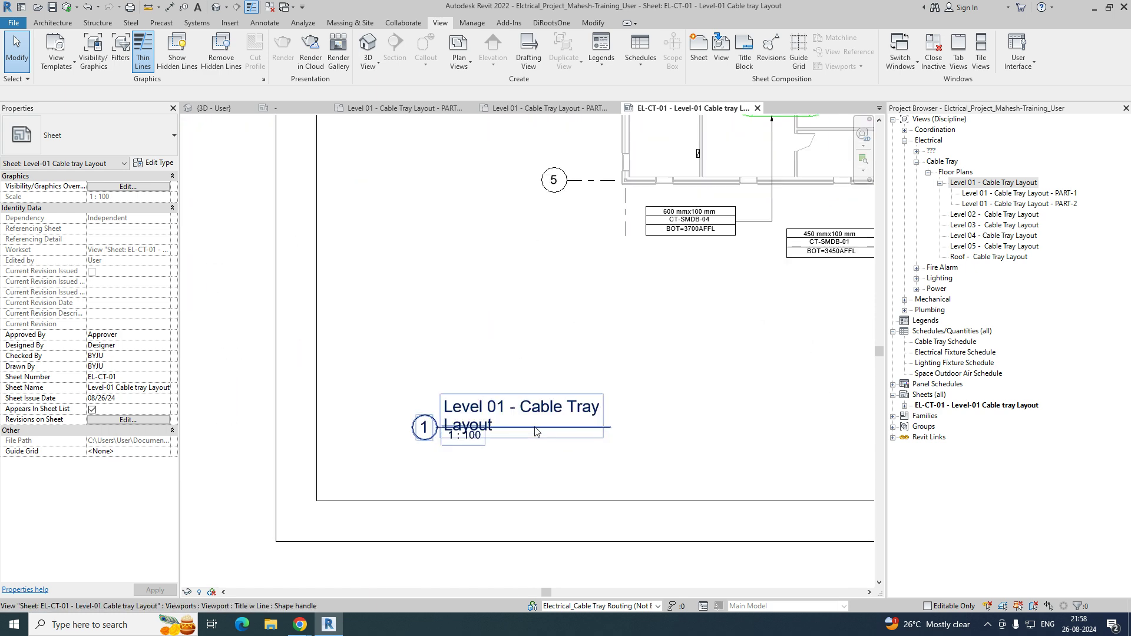
click(538, 431)
middle_drag(664, 449, 495, 430)
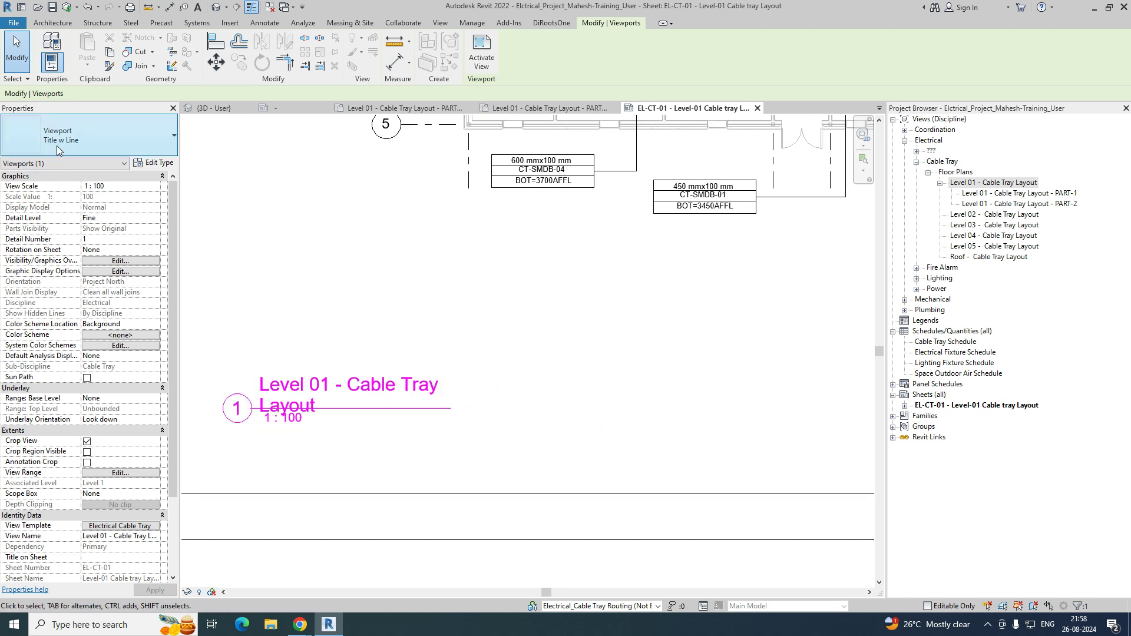
click(254, 184)
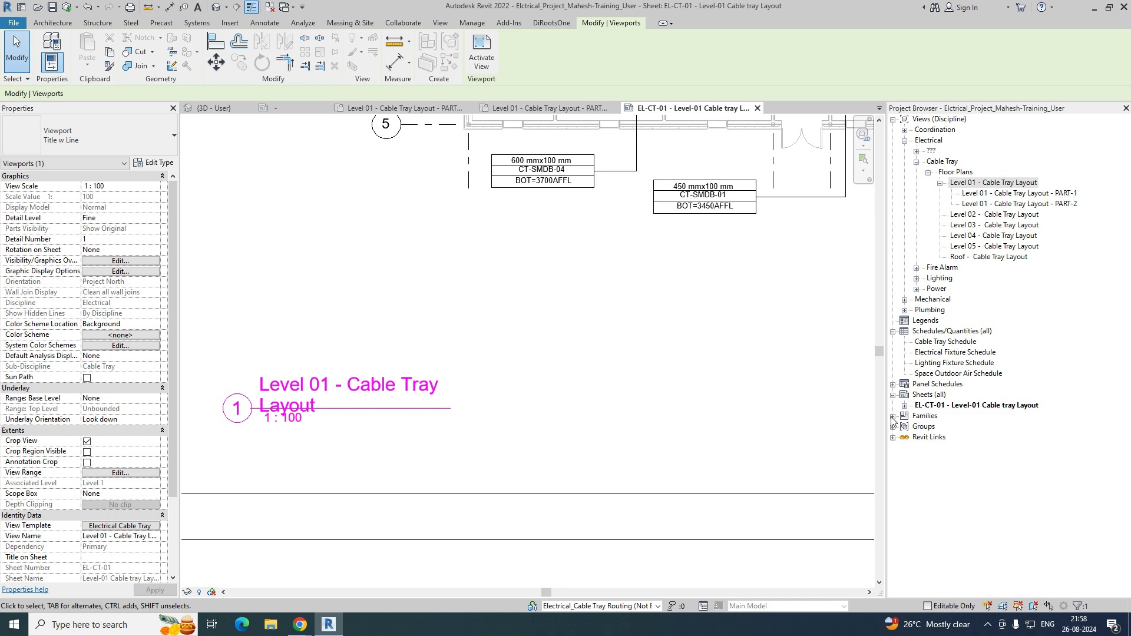
Open the M_View Title annotation family from the Project Browser for editing.
click(894, 416)
scroll(950, 277, up, 2)
scroll(946, 313, down, 4)
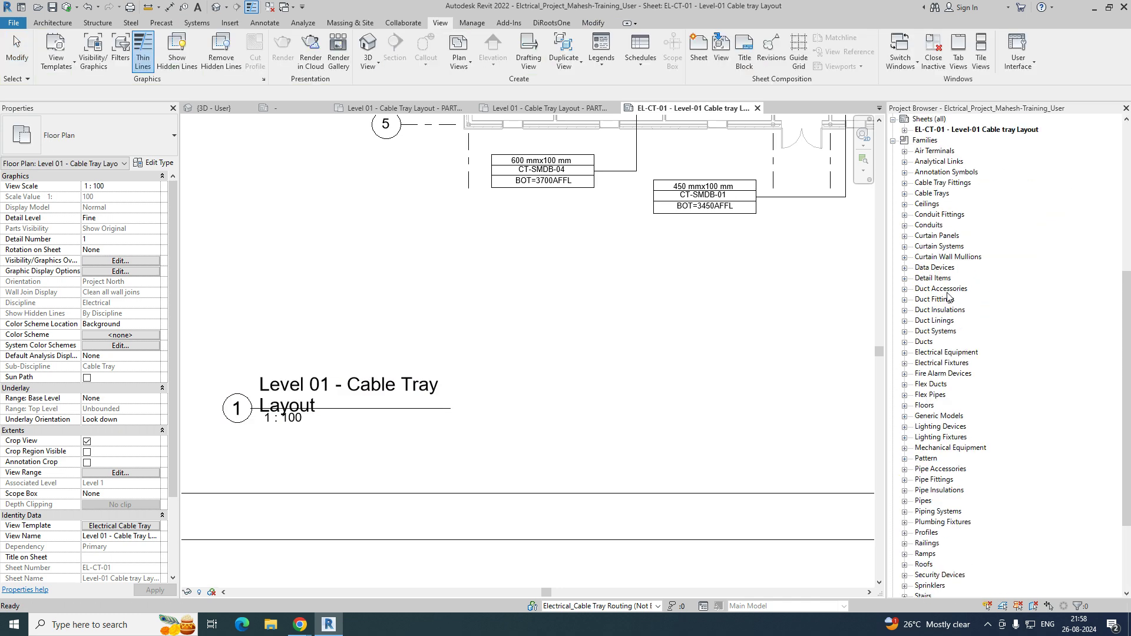
click(941, 343)
scroll(941, 343, up, 3)
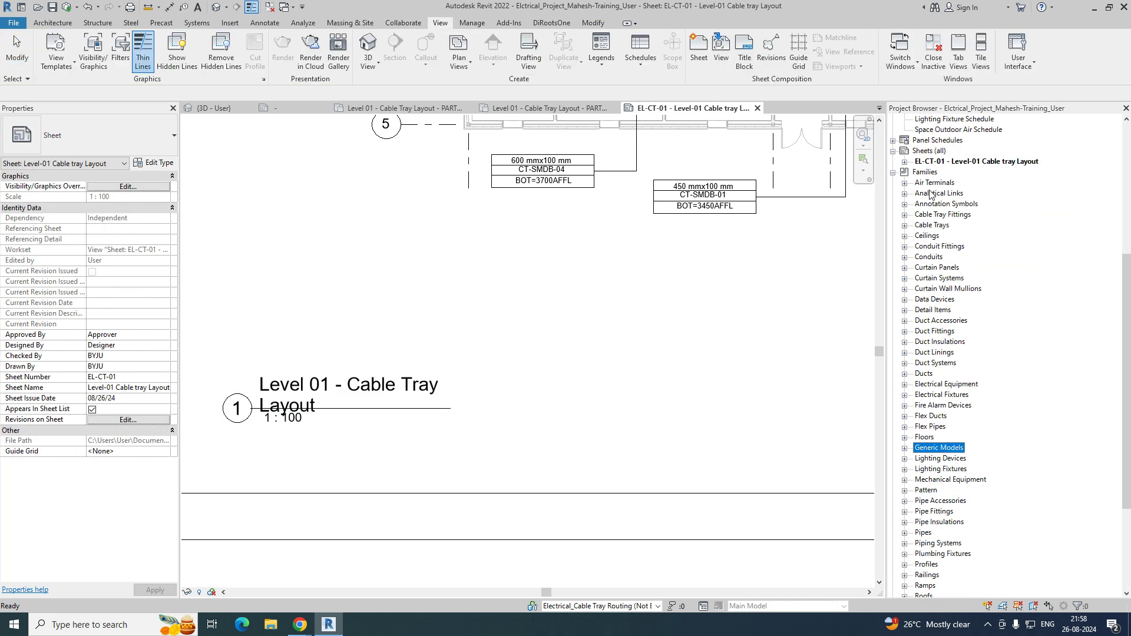
click(905, 204)
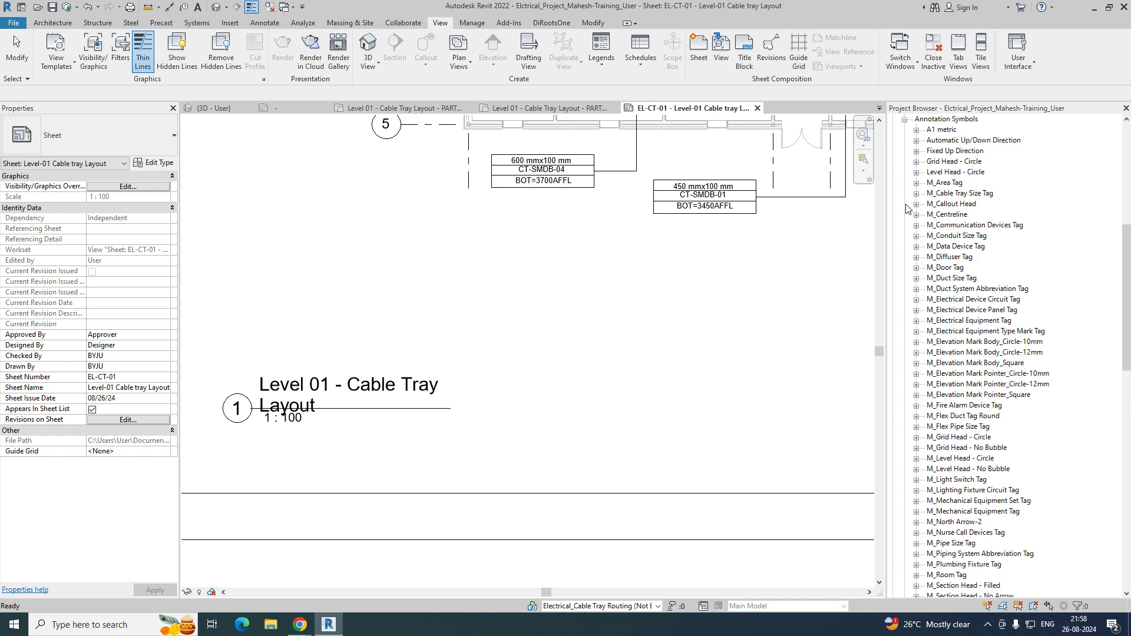
scroll(967, 259, down, 5)
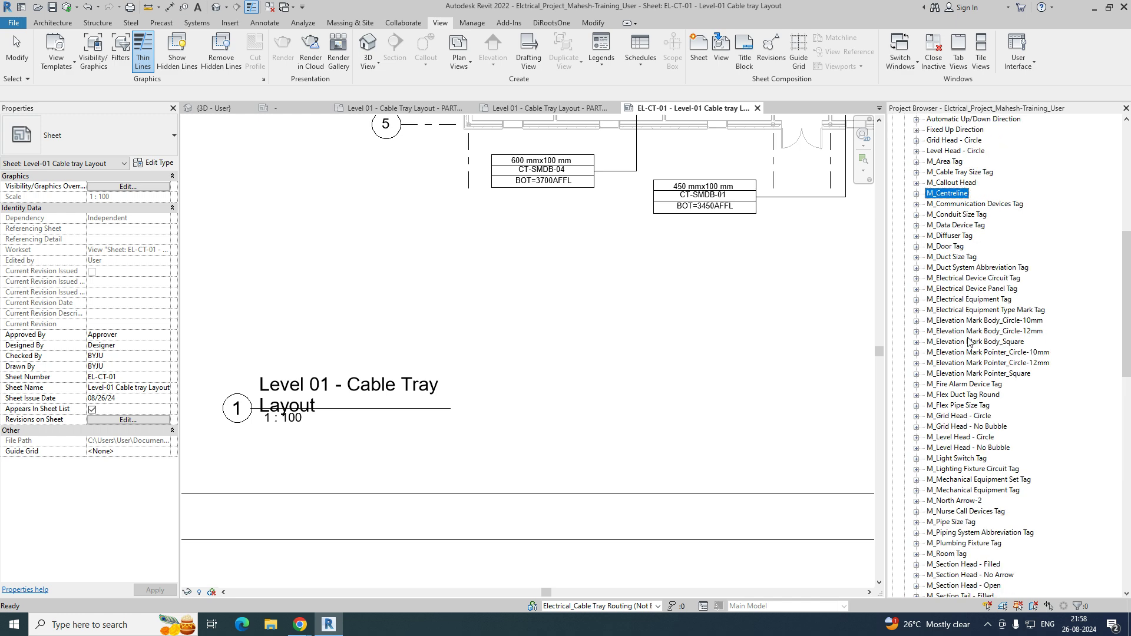
scroll(969, 343, down, 3)
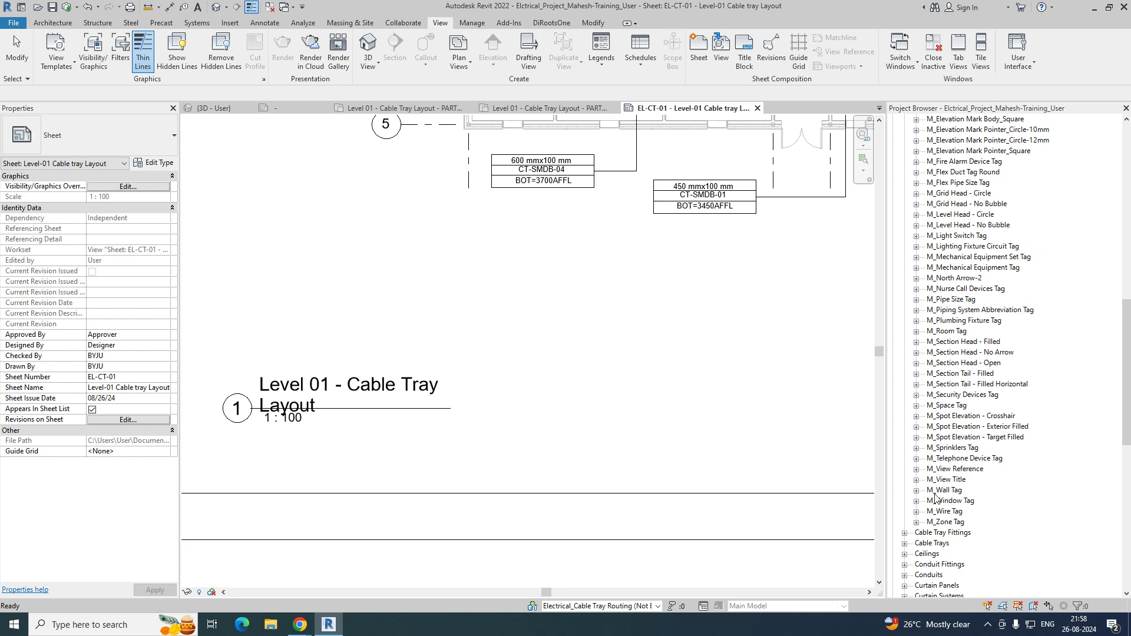
click(949, 481)
right_click(942, 481)
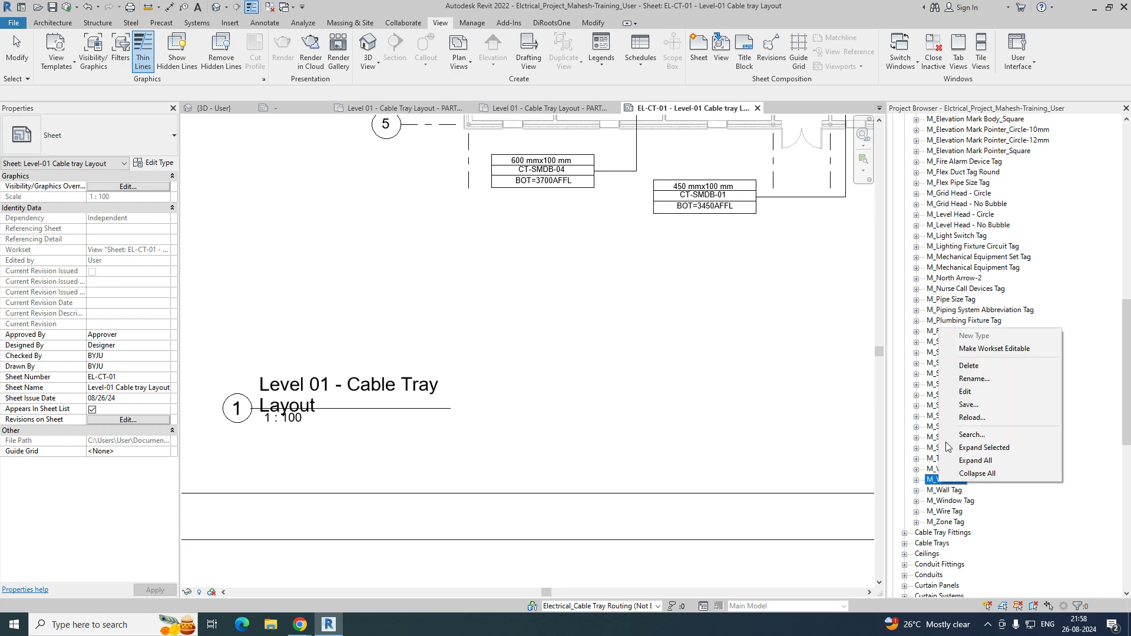
click(974, 392)
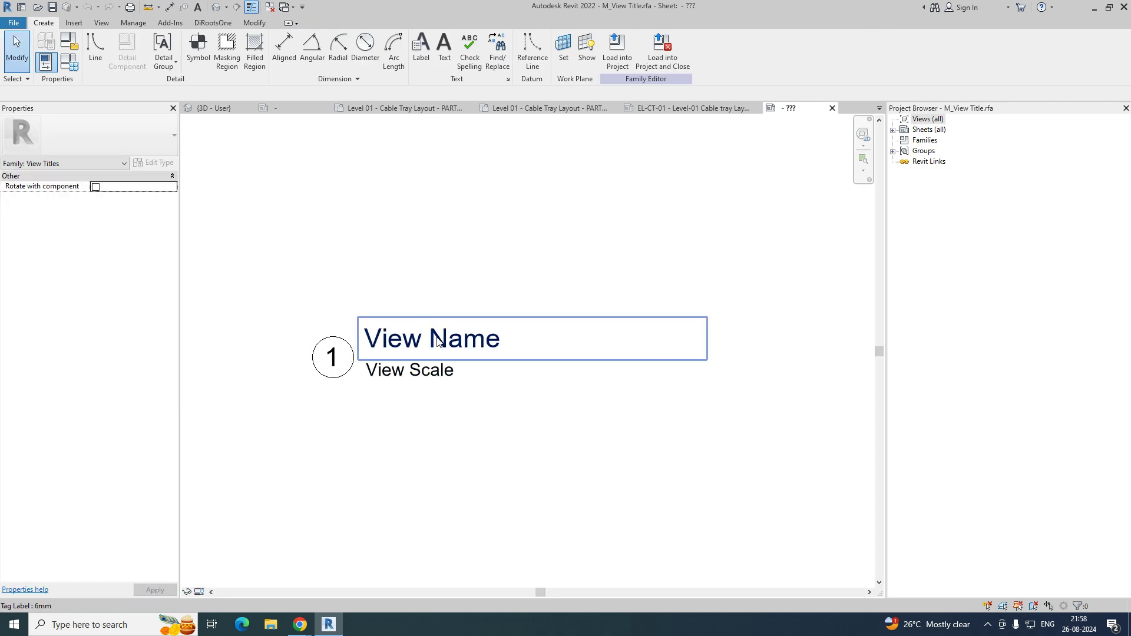
Widen the View Name and View Scale labels in M_View Title.
click(438, 337)
scroll(450, 384, down, 2)
drag(643, 350, 817, 352)
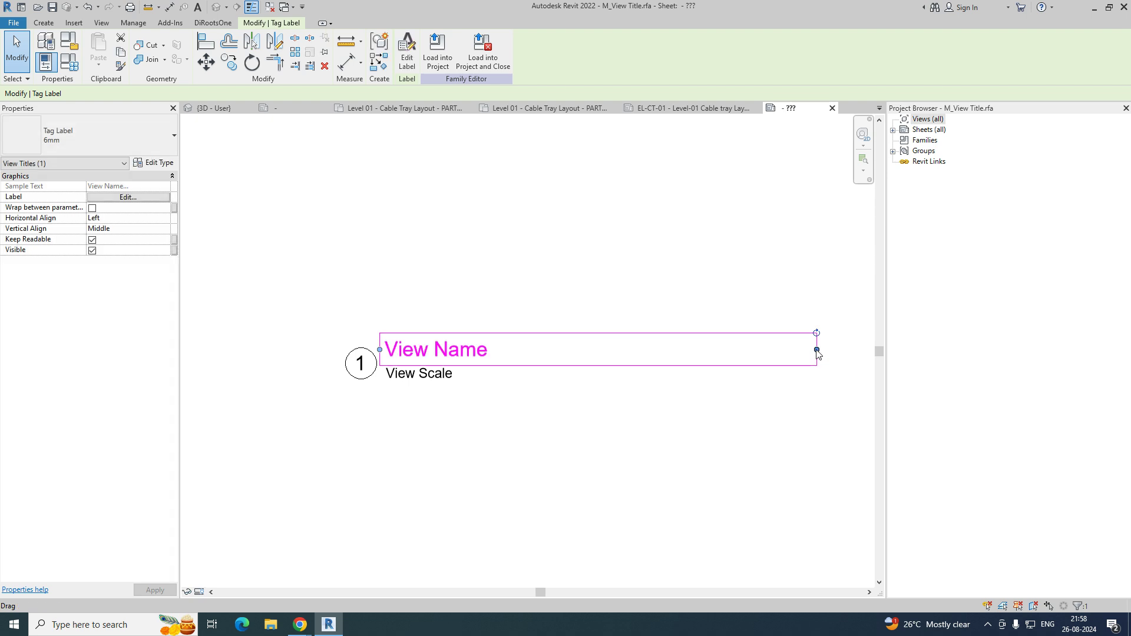
click(429, 380)
drag(578, 375, 853, 352)
click(467, 360)
key(Escape)
Load the family into the project, overwriting the existing version and parameters.
click(420, 57)
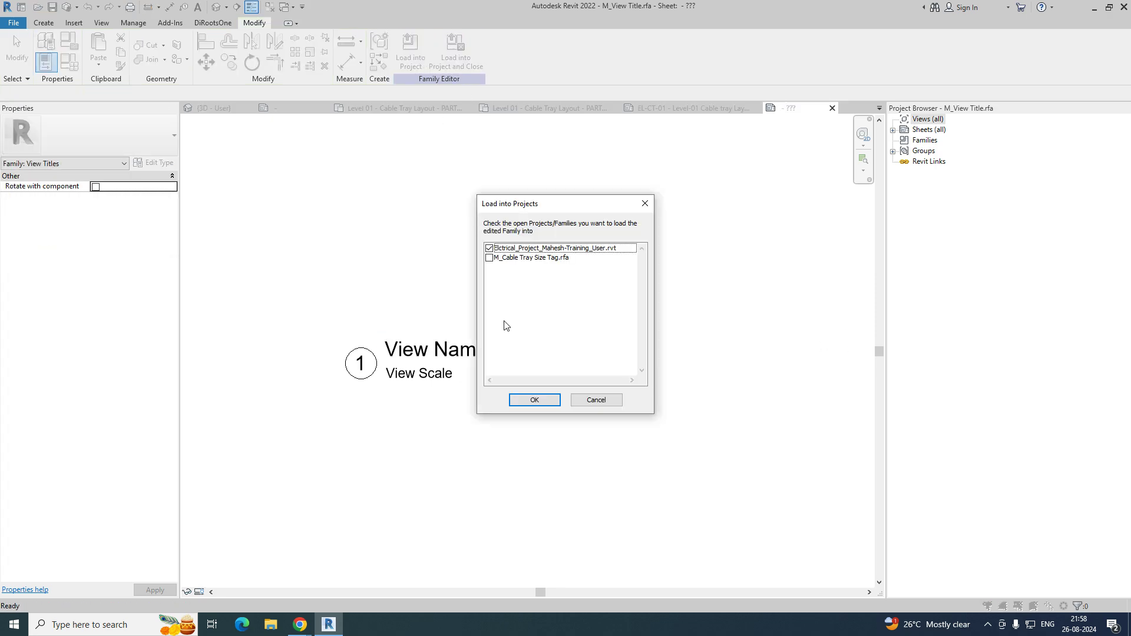
click(534, 401)
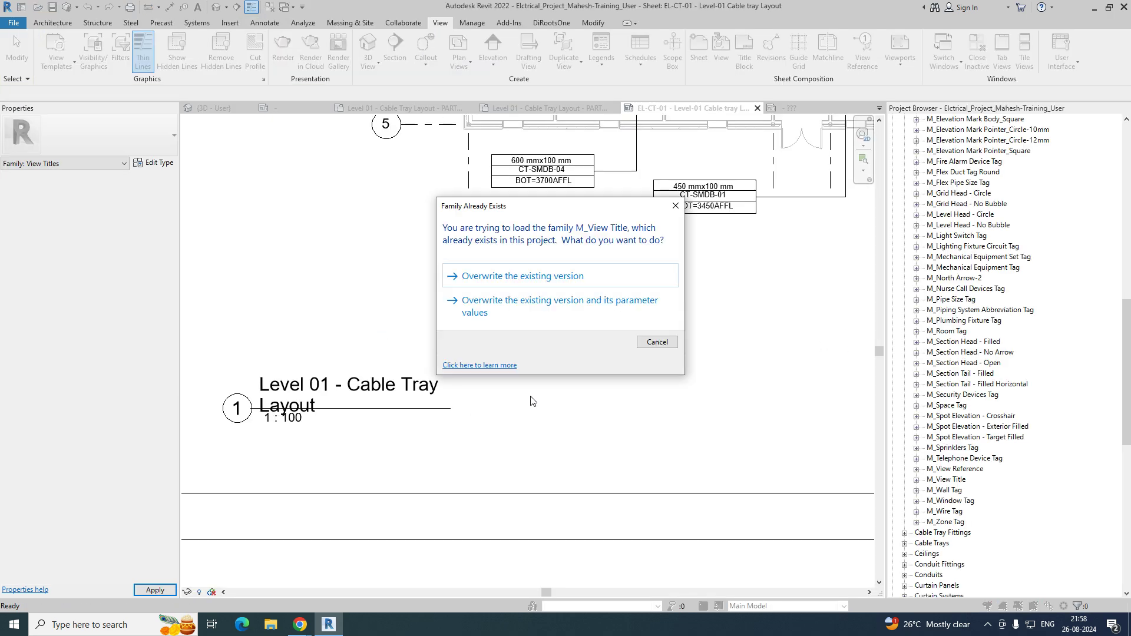
click(536, 312)
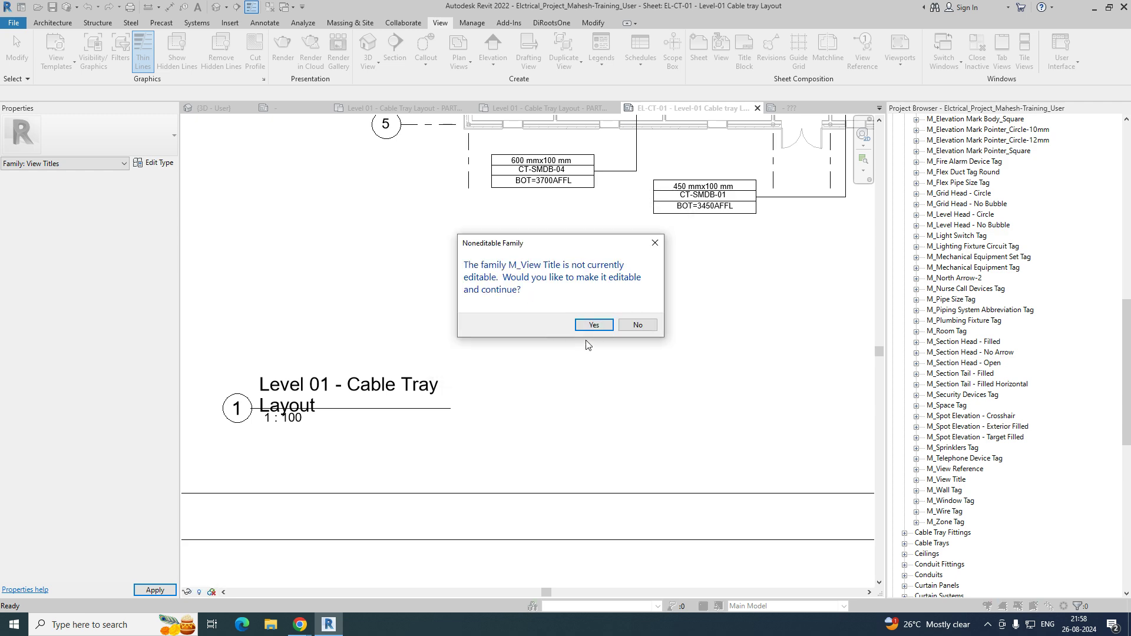
click(594, 326)
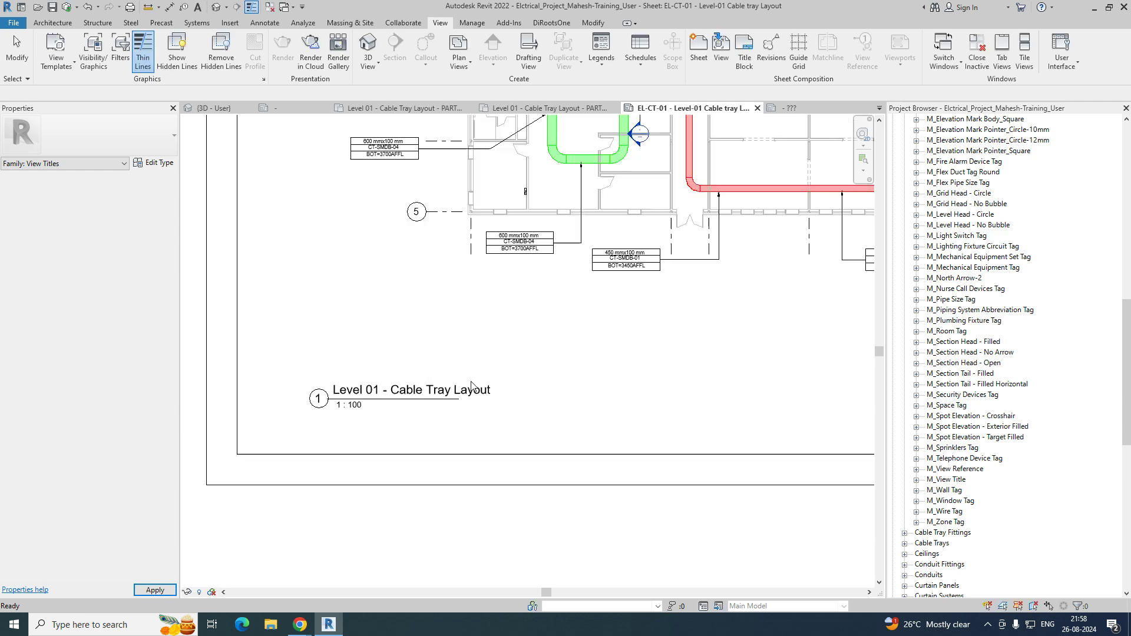
click(466, 386)
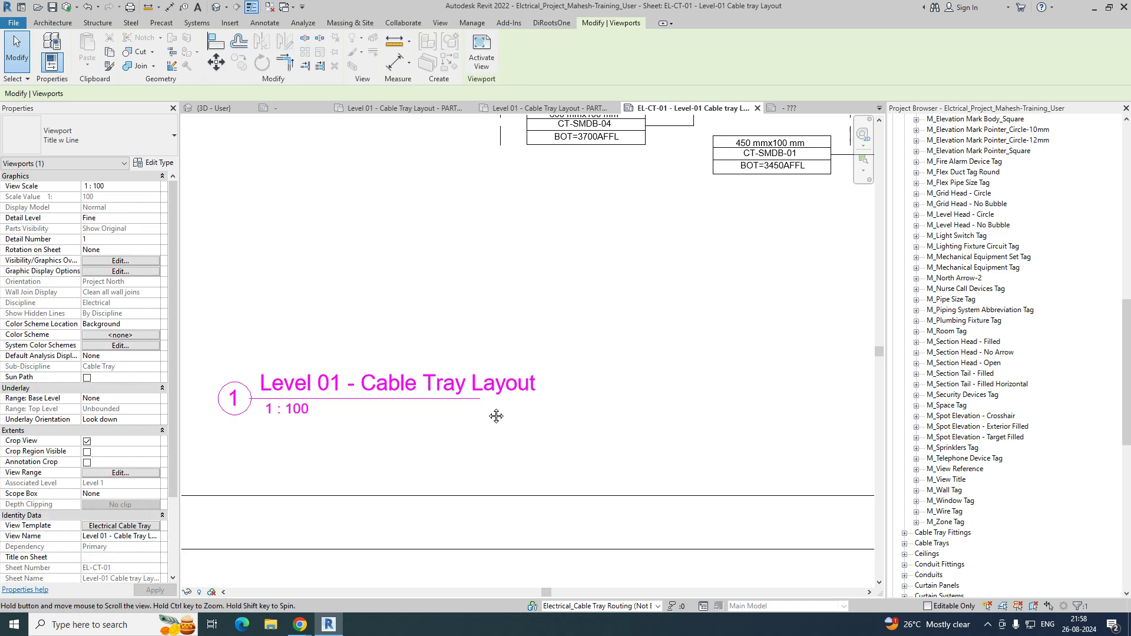
scroll(471, 407, down, 4)
click(427, 412)
Expand sheet EL-CT-01 in the Project Browser to confirm it holds Level 01 - Cable Tray Layout.
scroll(428, 412, down, 5)
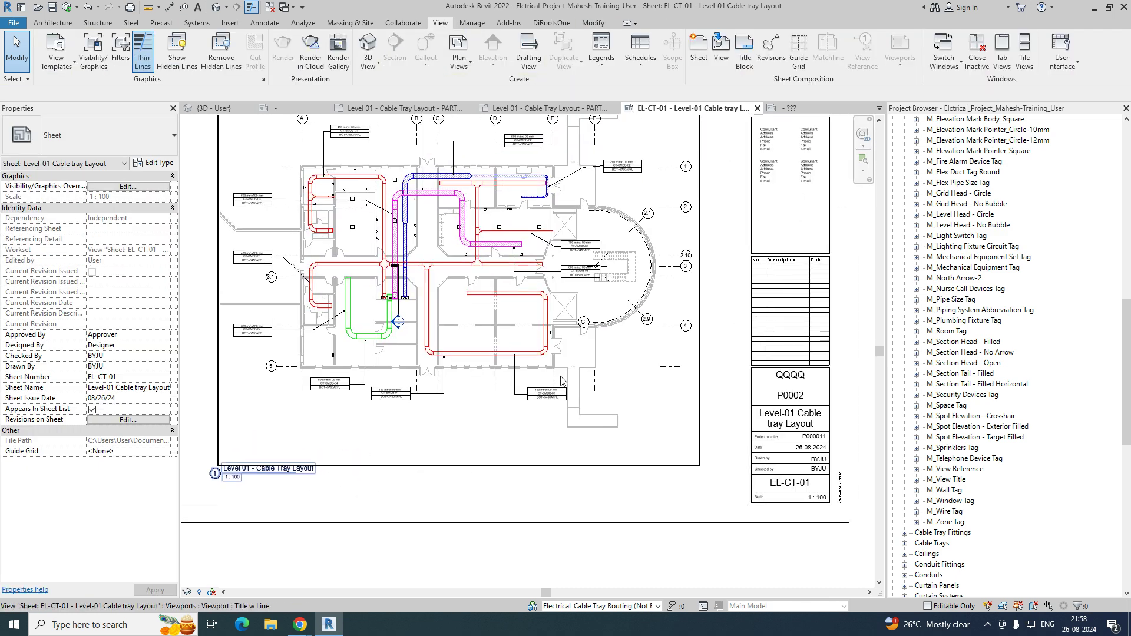
scroll(950, 187, up, 10)
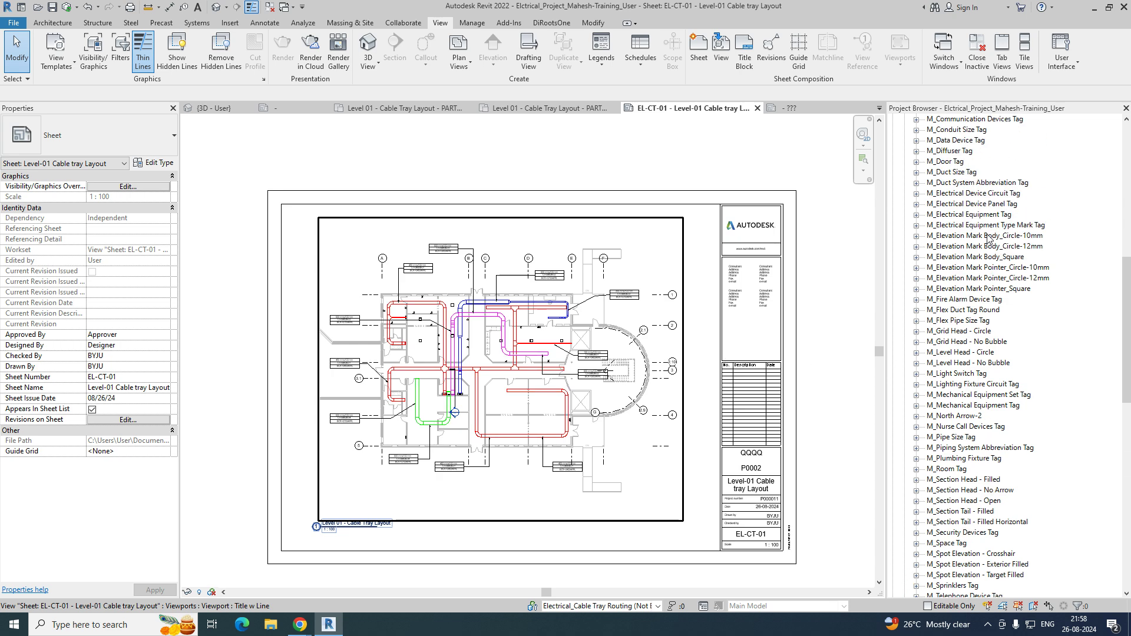
scroll(905, 200, up, 1)
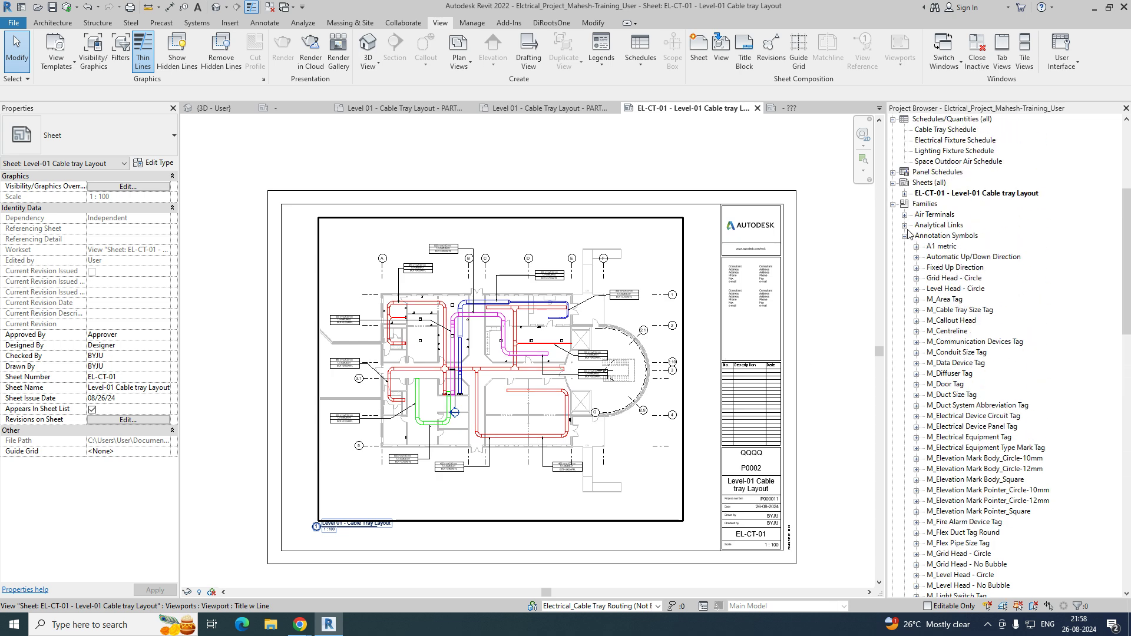
click(906, 236)
click(905, 193)
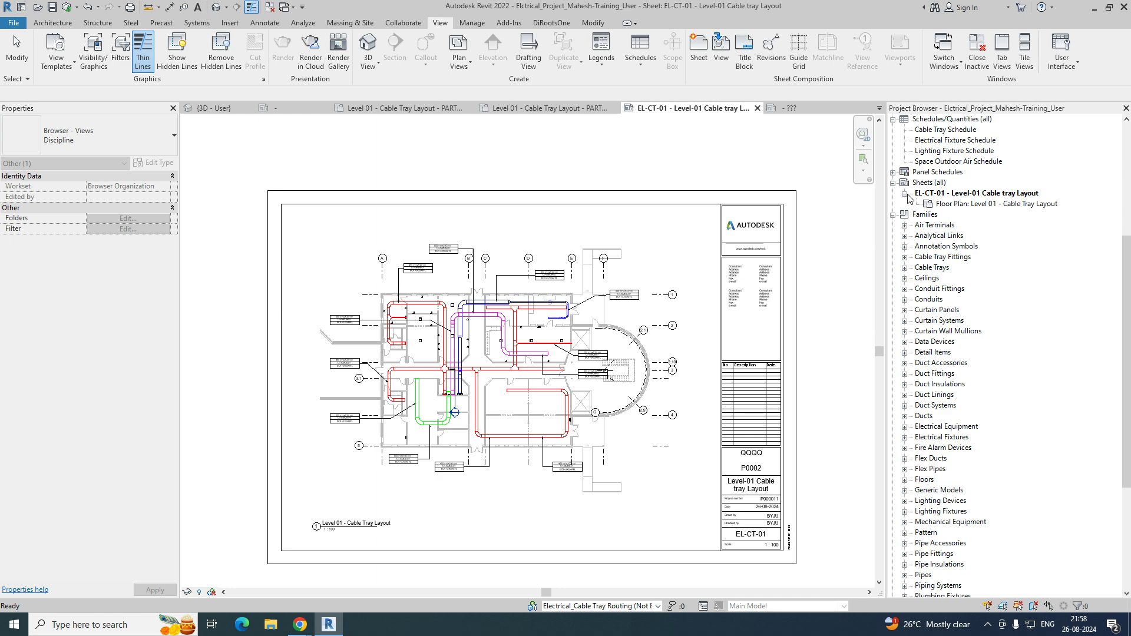
click(905, 194)
Create a new sheet EL-CT-02 with the A1 metric title block.
click(925, 184)
right_click(926, 188)
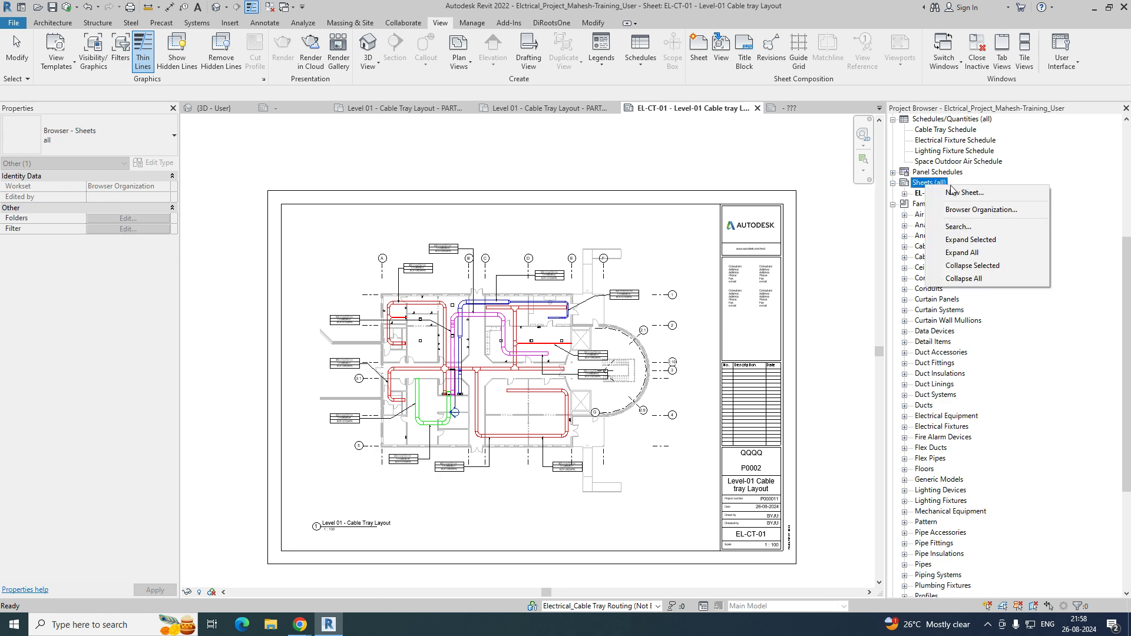
click(956, 194)
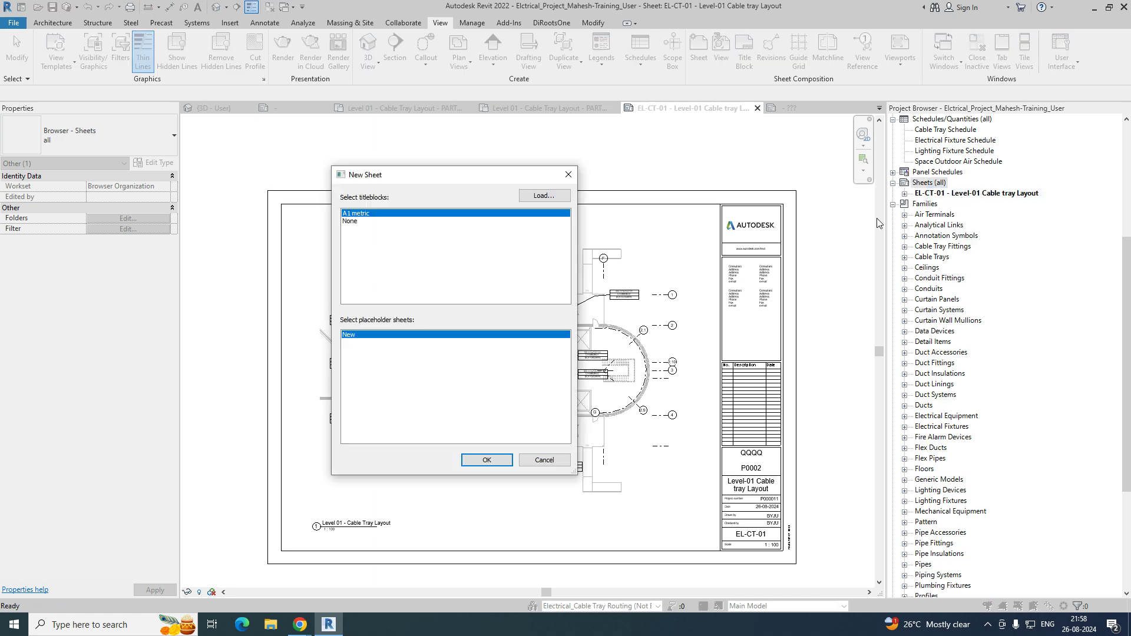
click(487, 459)
Rename sheet EL-CT-02 from Unnamed to Level-01 Cable tray part-1.
right_click(957, 204)
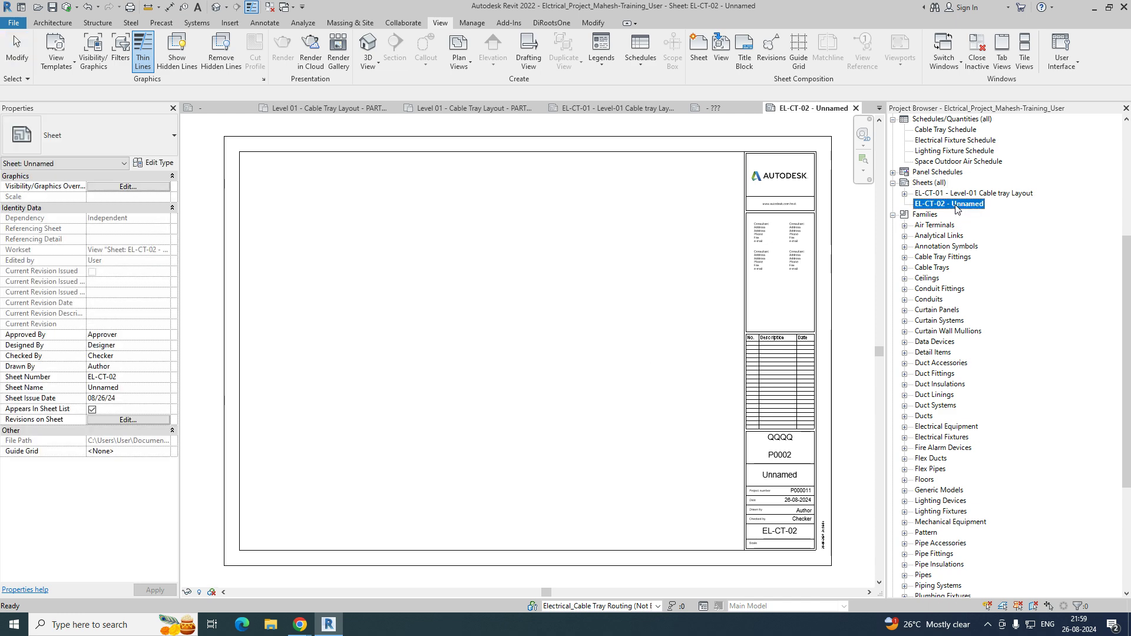
click(999, 389)
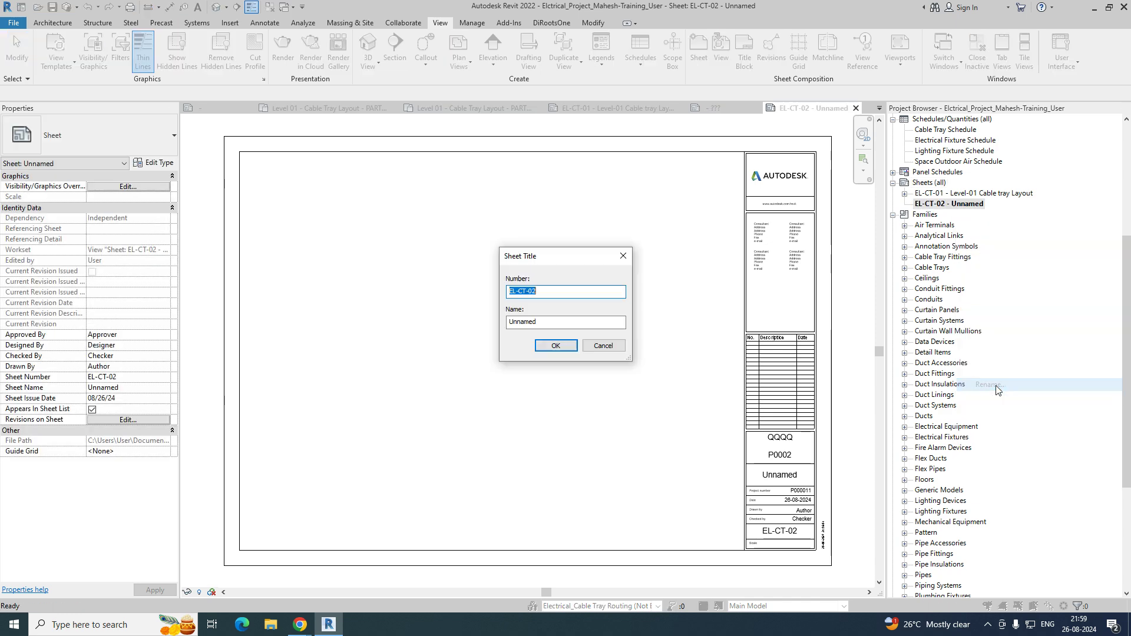
drag(550, 323, 502, 324)
key(BackSpace)
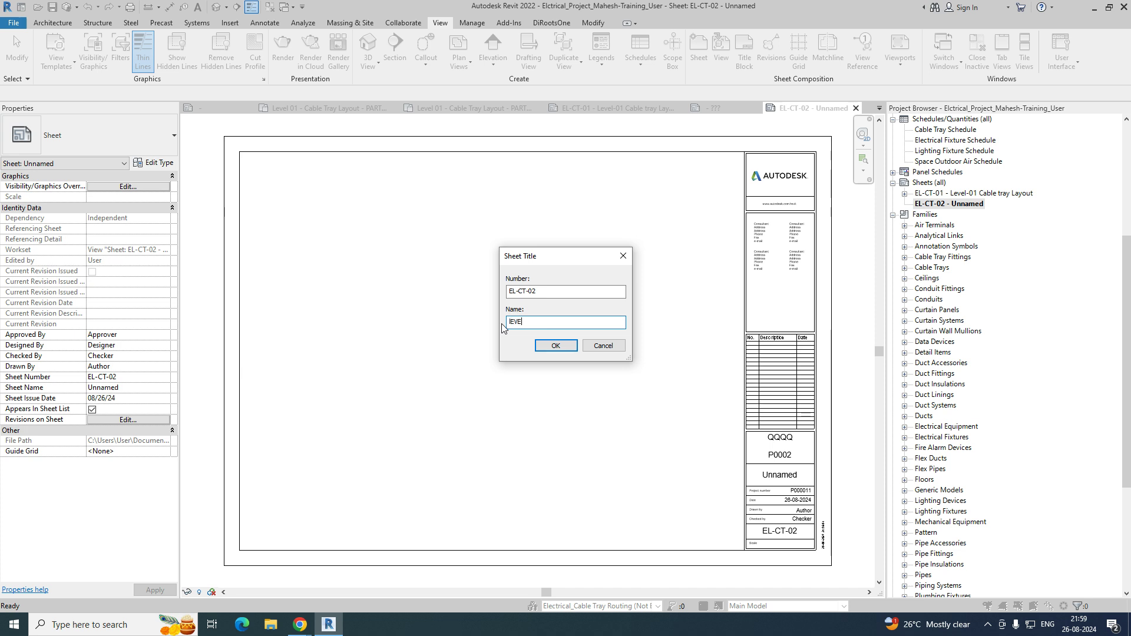
text(Level-01 Cable tray part-1)
click(556, 346)
scroll(795, 491, up, 4)
scroll(673, 458, down, 8)
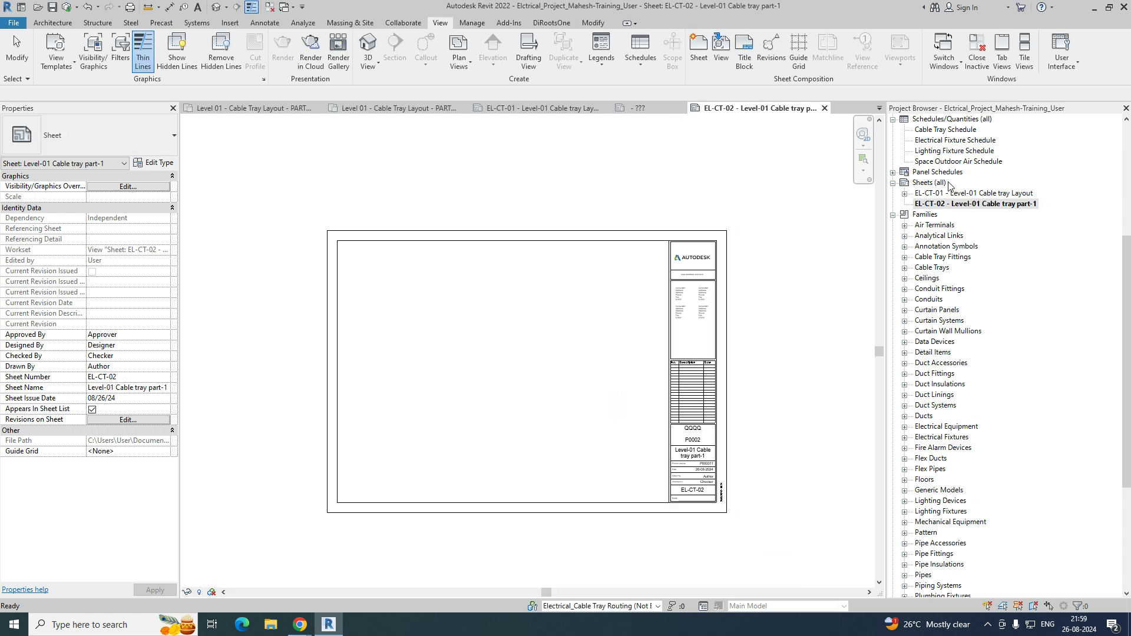
scroll(988, 284, up, 6)
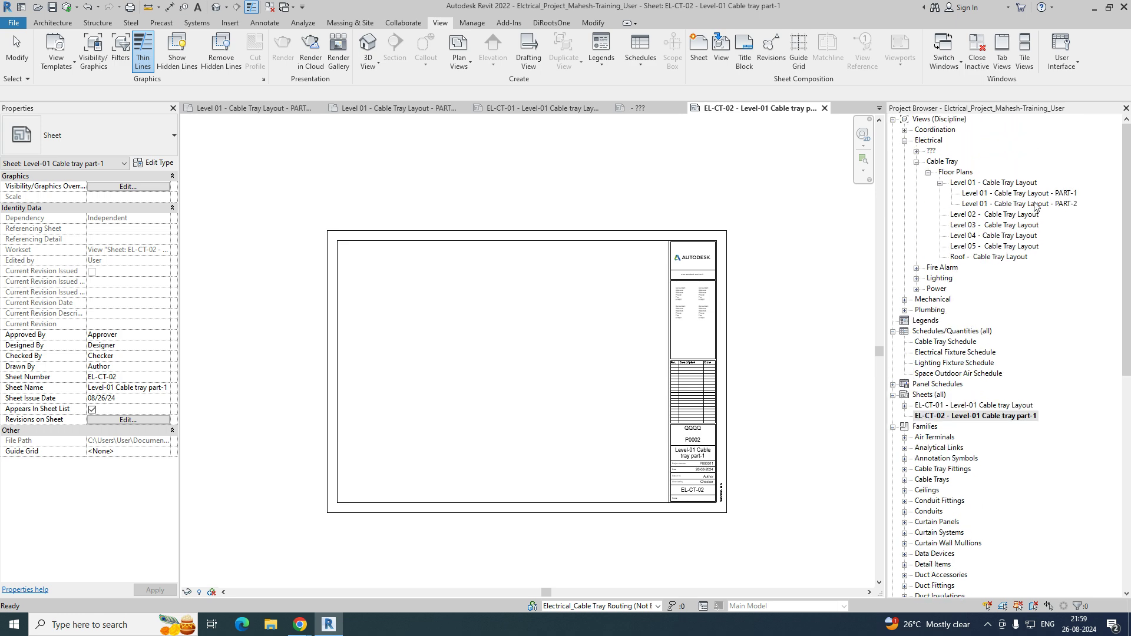
click(1036, 195)
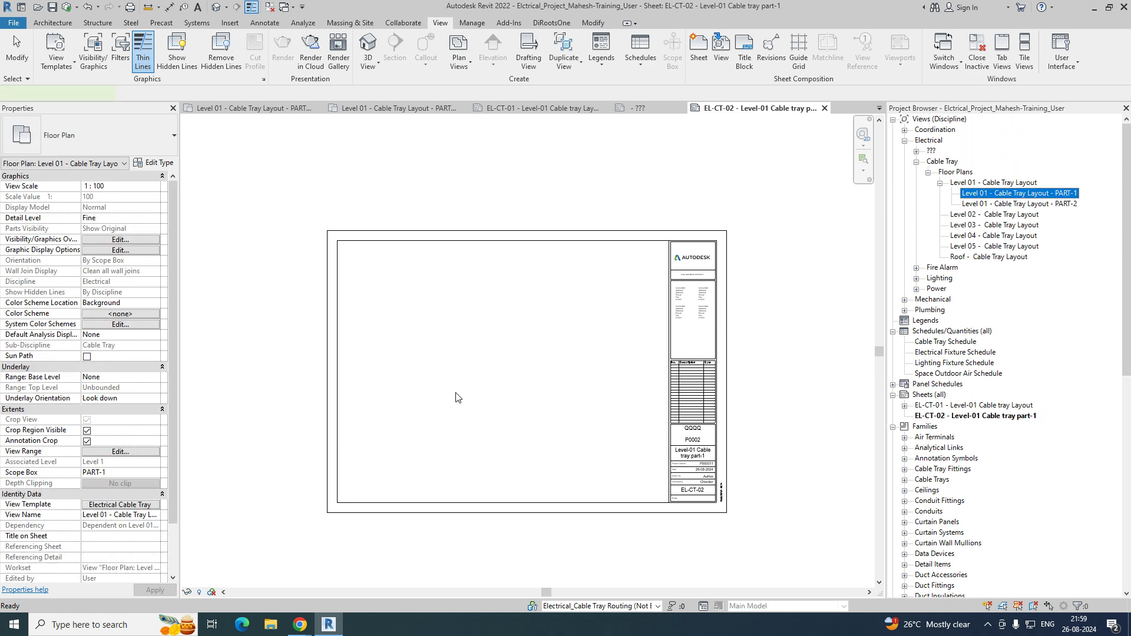
click(495, 372)
key(Escape)
scroll(480, 413, up, 5)
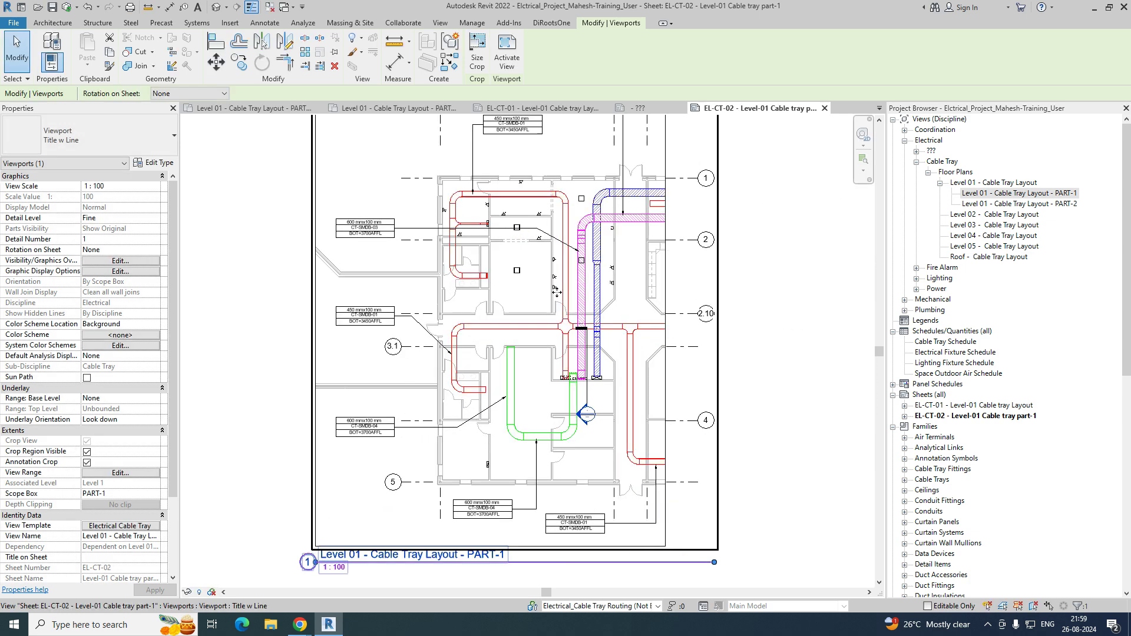
scroll(548, 277, up, 4)
scroll(511, 302, down, 5)
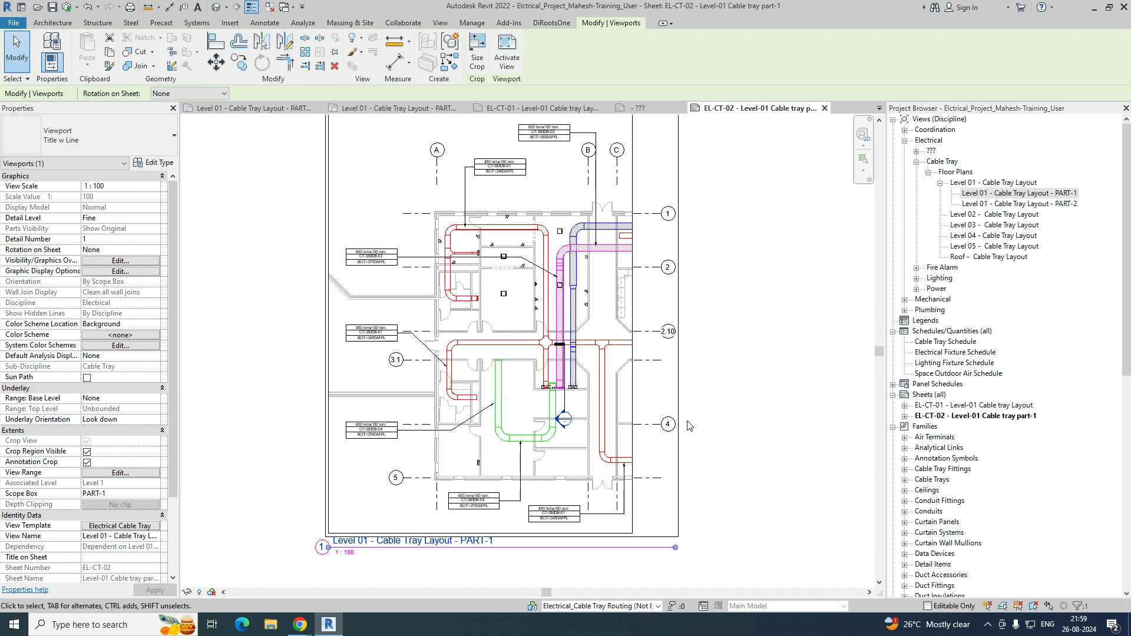
scroll(700, 430, down, 1)
click(931, 395)
Create a new sheet EL-CT-03 with the A1 metric title block.
right_click(932, 396)
click(960, 407)
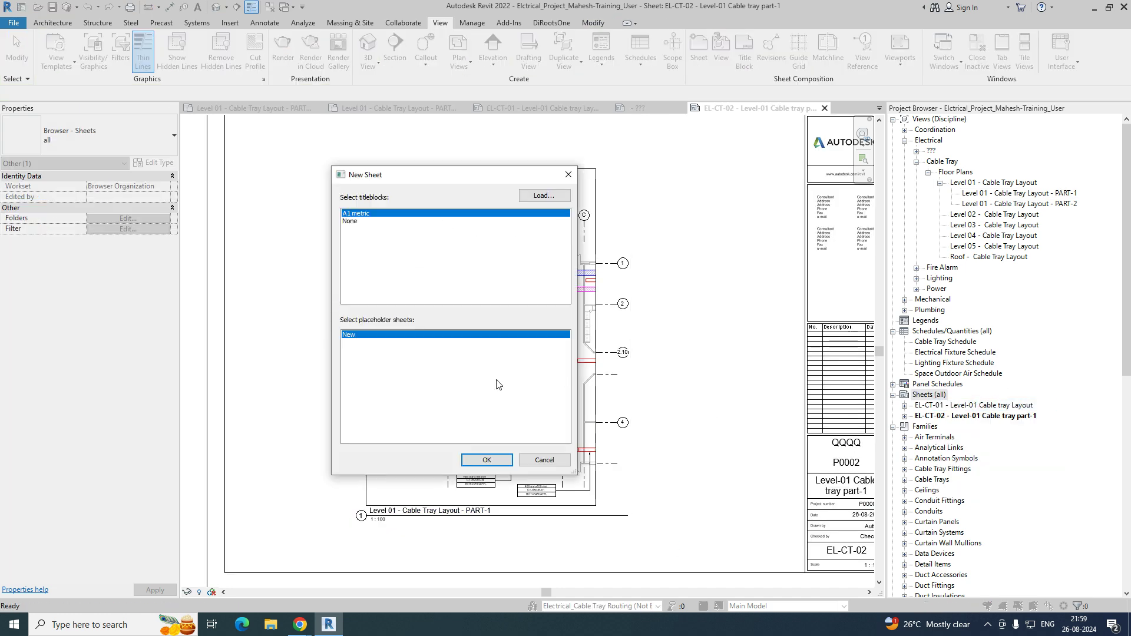
click(487, 459)
Place the Level 01 - Cable Tray Layout - PART-2 plan on the new sheet.
drag(1018, 204, 498, 359)
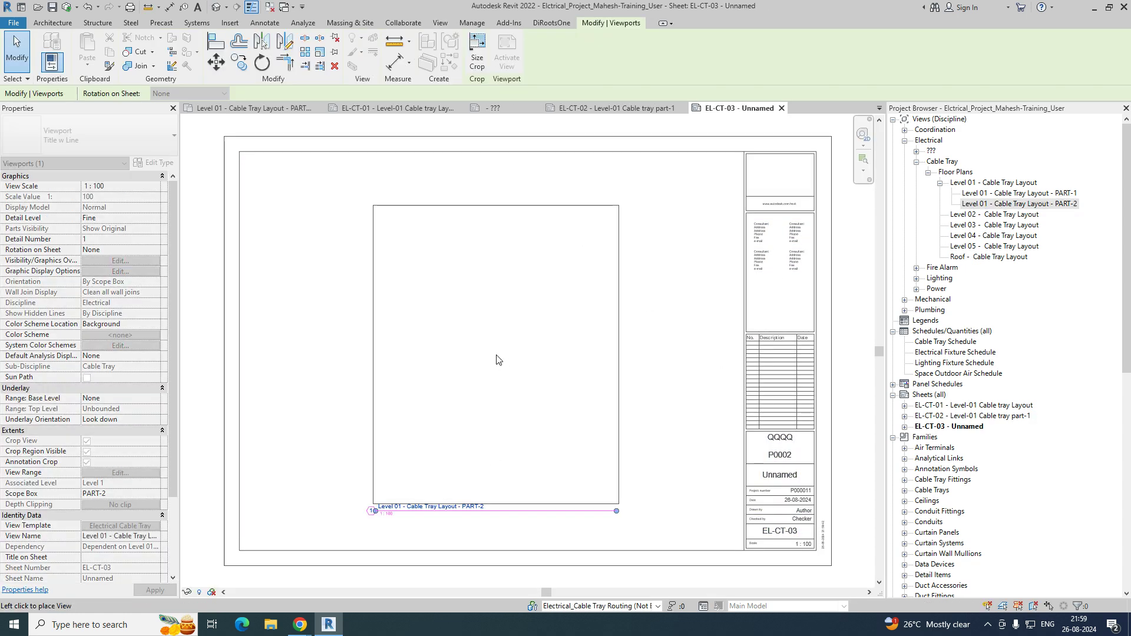
click(496, 350)
key(Escape)
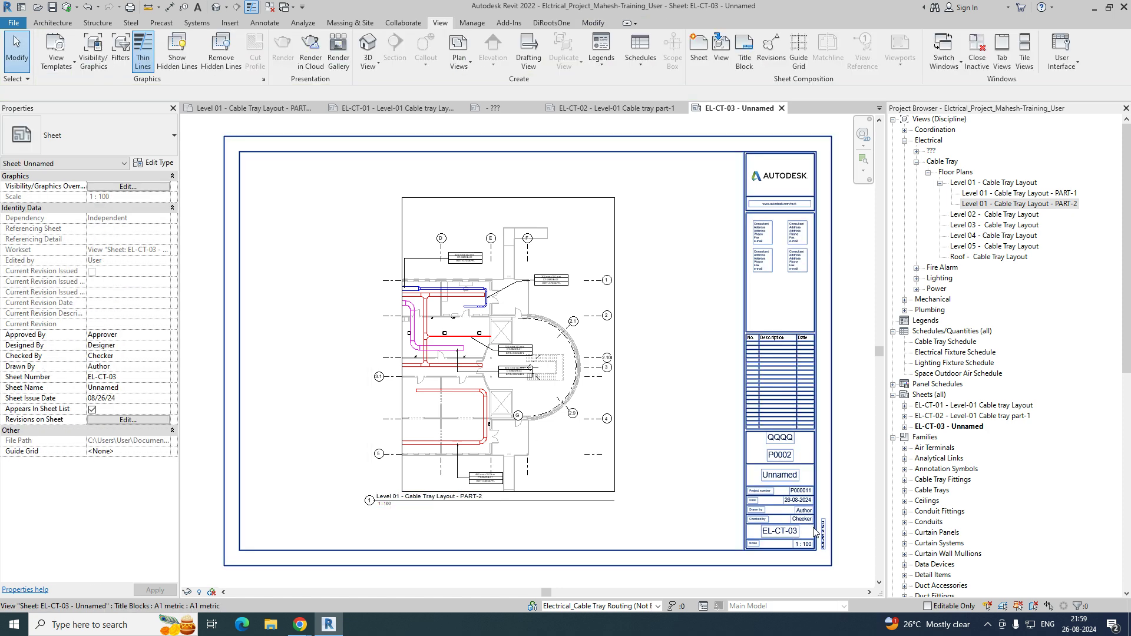
Copy the PART-2 plan's name and open the Unnamed sheet name for editing.
scroll(815, 530, up, 5)
scroll(791, 495, down, 2)
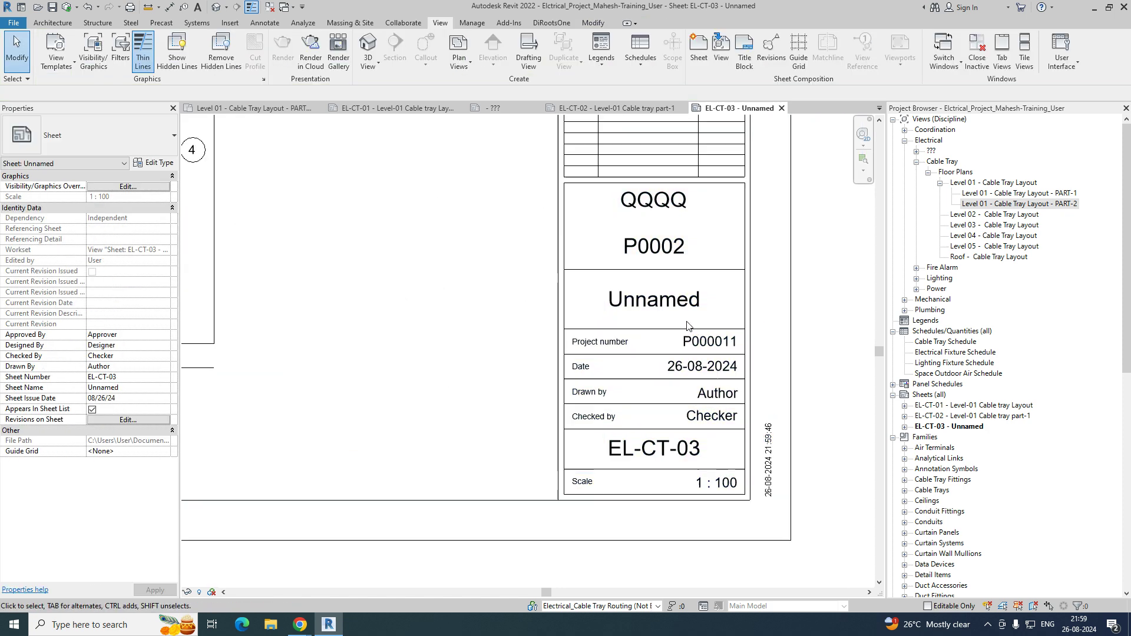
click(674, 304)
click(673, 304)
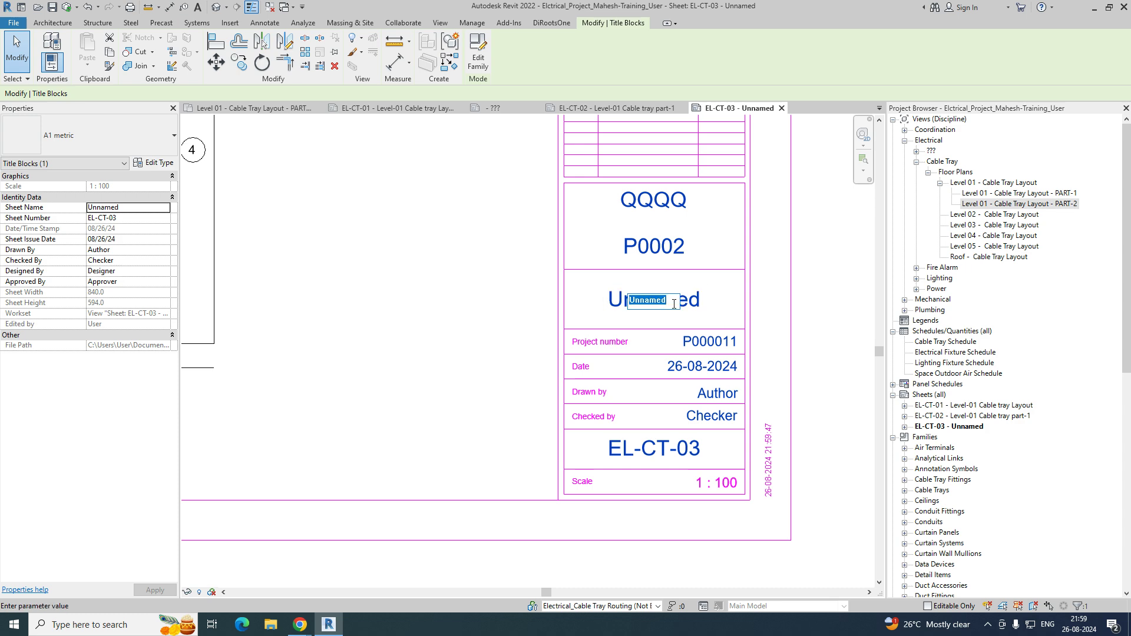
key(Escape)
key(Escape)
click(1021, 193)
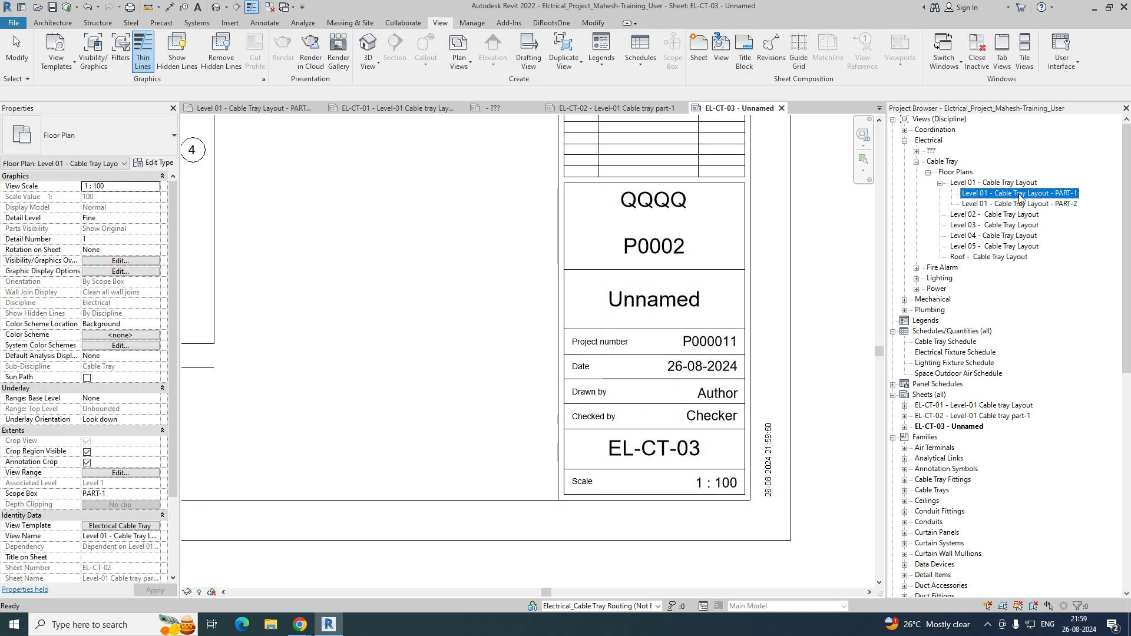
click(1034, 203)
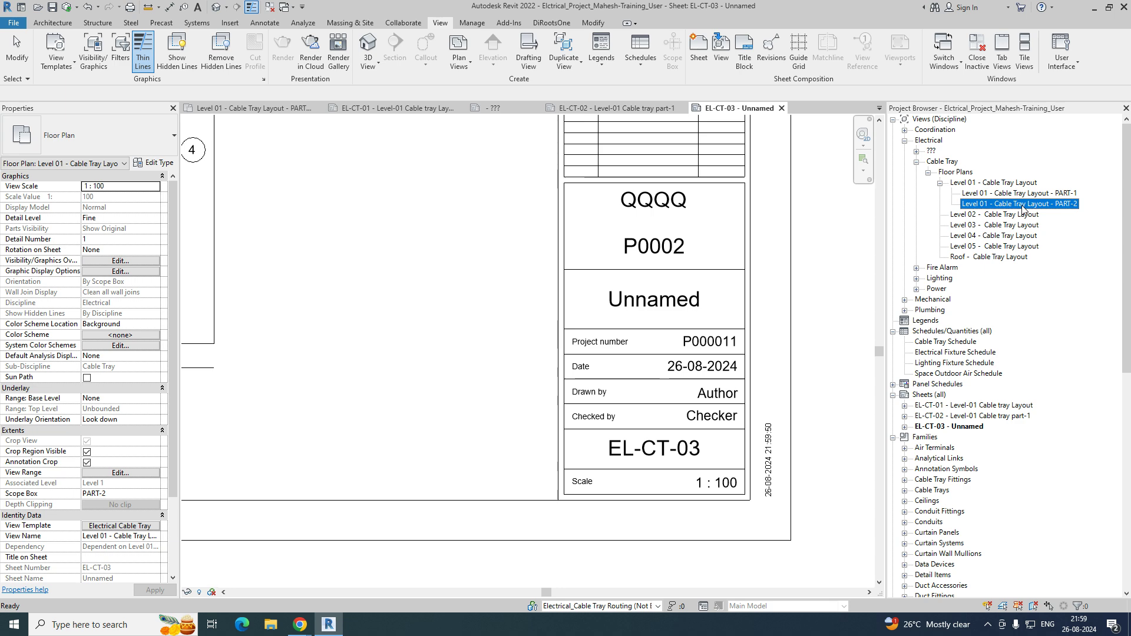
right_click(1033, 204)
click(1009, 394)
key(ctrl+c)
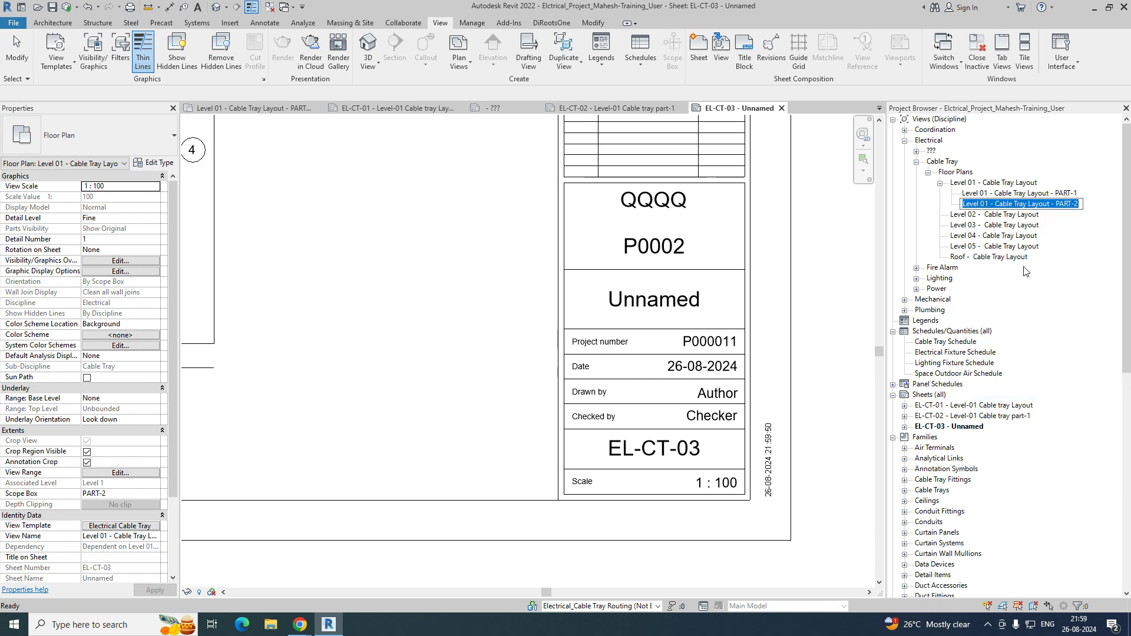
click(652, 382)
click(639, 304)
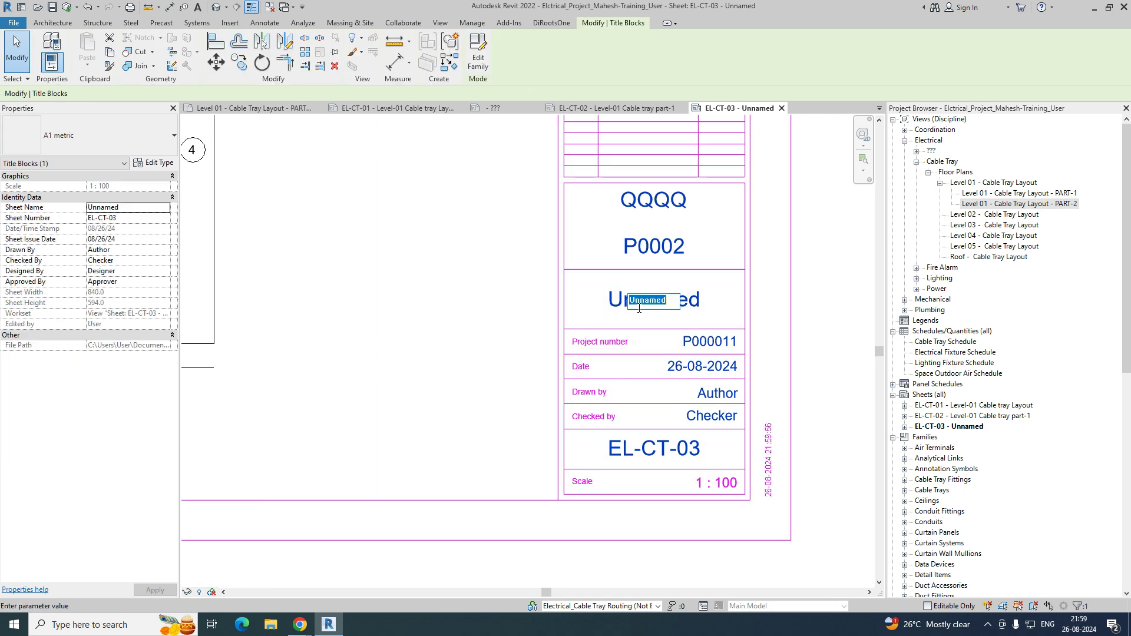
Paste the copied view name into the title block's sheet name label and reselect the title block.
key(ctrl+v)
click(451, 352)
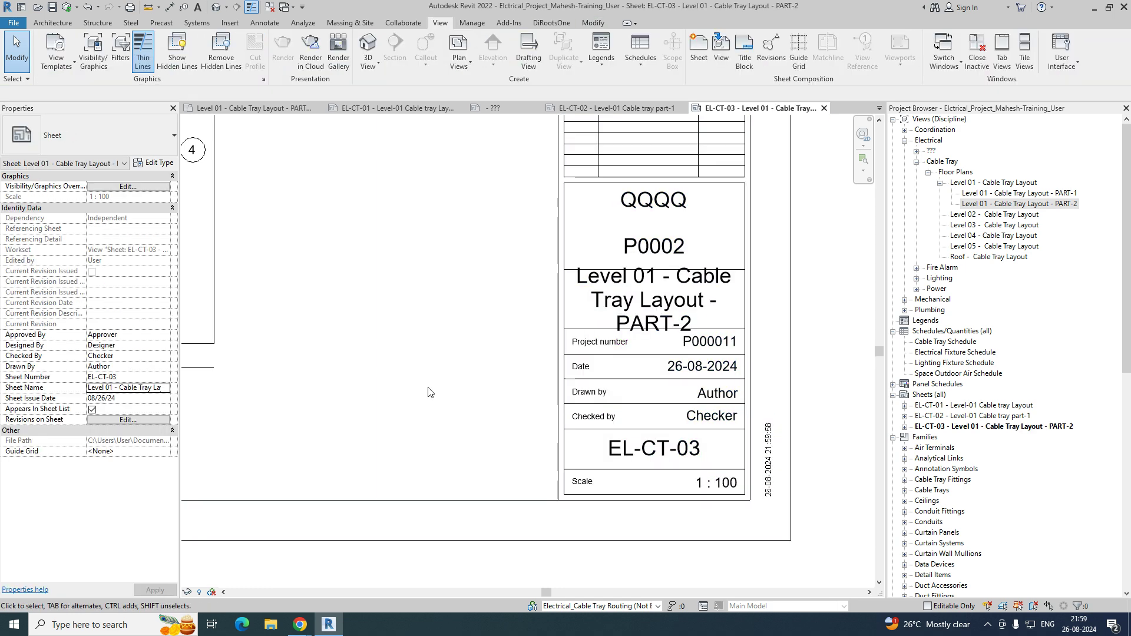
click(661, 303)
scroll(608, 412, down, 2)
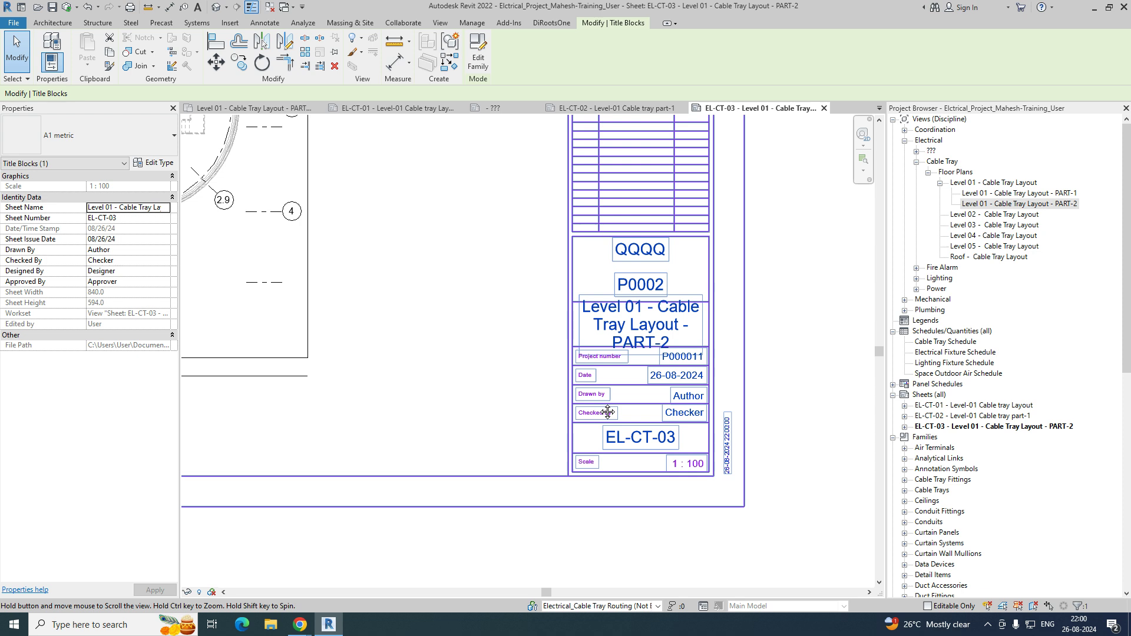
Edit the sheet name to 'Level 01 Cable Tray Layout -PART-2', removing the dash before Cable.
click(653, 339)
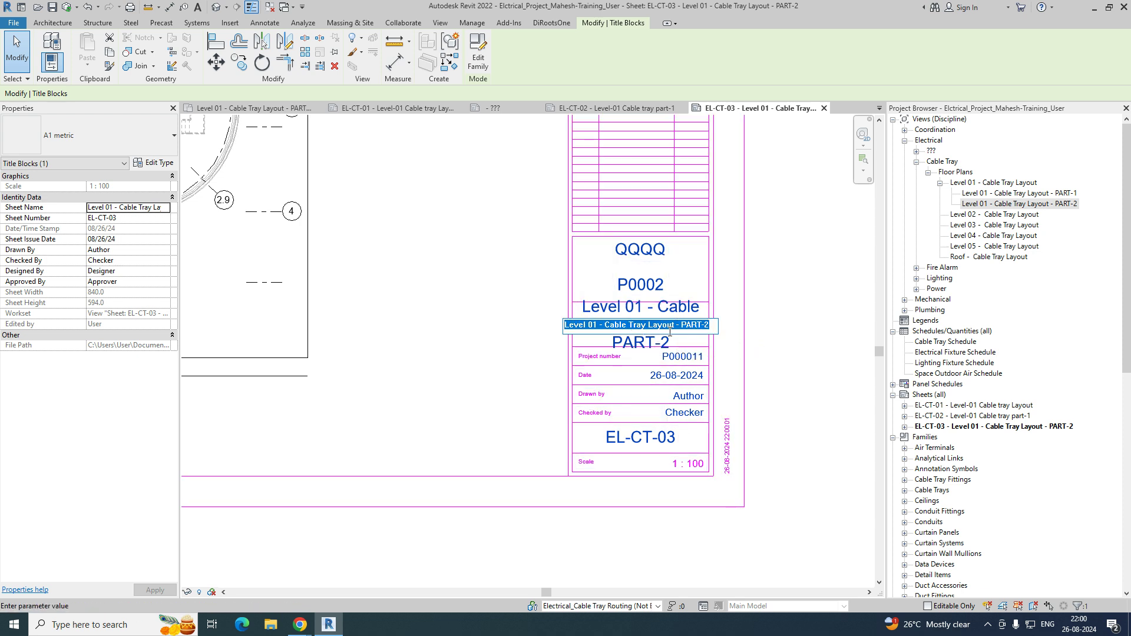
drag(682, 328, 715, 328)
click(606, 327)
key(BackSpace)
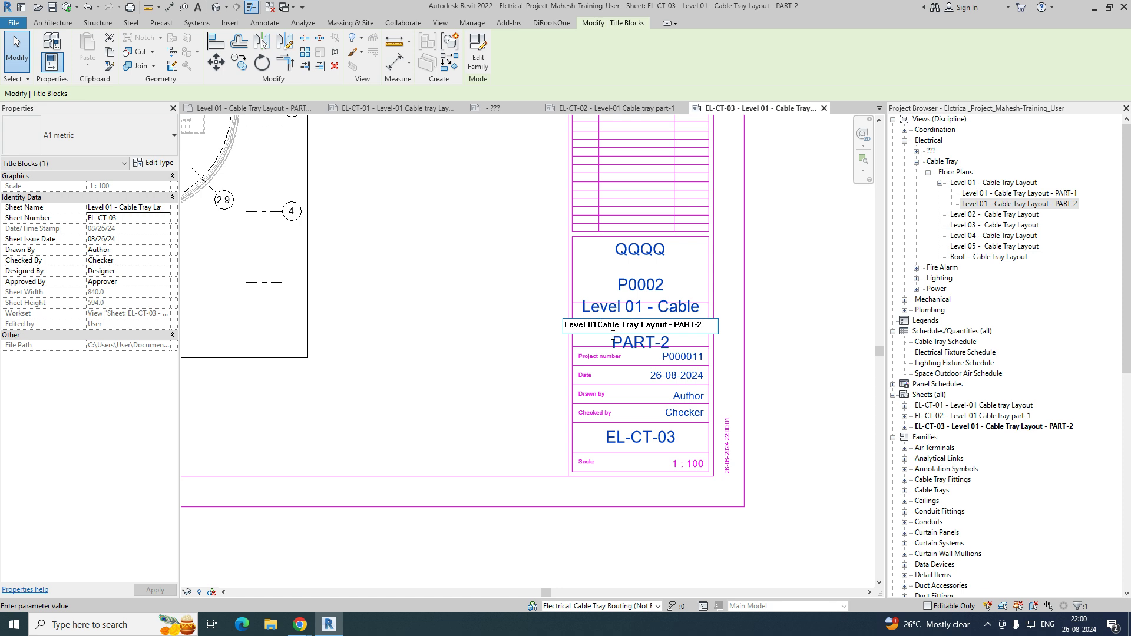
drag(676, 326, 711, 329)
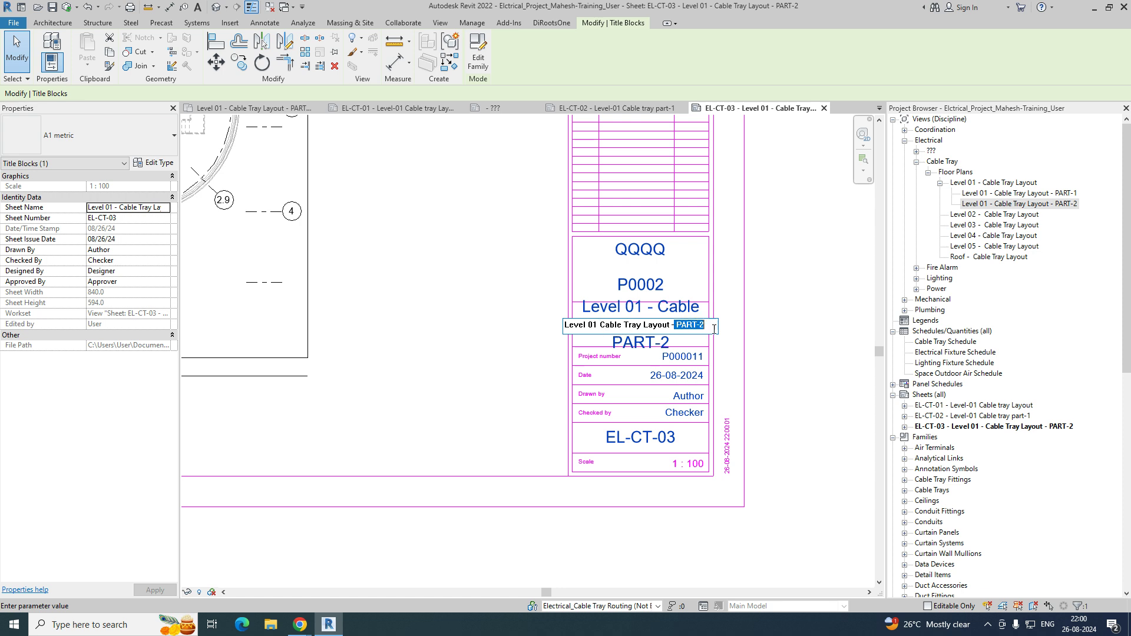
text(P)
click(374, 384)
Pan the sheet to bring the title block into view and select it.
click(455, 388)
scroll(613, 399, down, 2)
middle_drag(551, 396, 666, 397)
scroll(627, 397, down, 2)
scroll(722, 377, up, 4)
click(735, 376)
scroll(737, 384, up, 3)
middle_drag(738, 385, 594, 345)
In the title block family, change the Sheet Name label's text type to 5 mm.
click(478, 52)
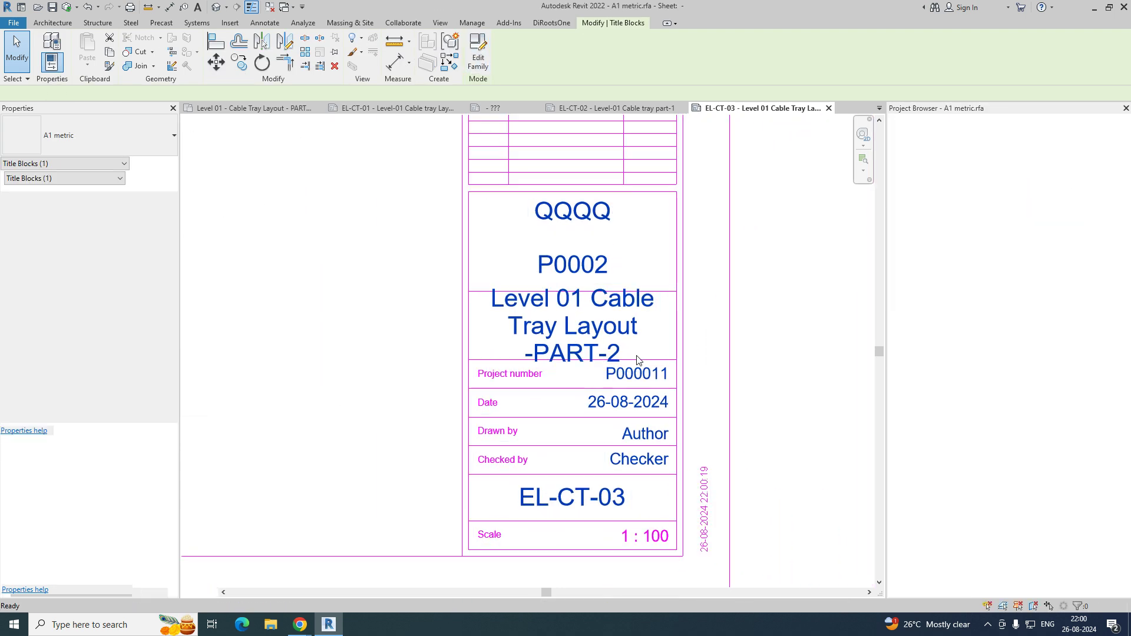
scroll(790, 490, up, 2)
middle_drag(758, 440, 616, 298)
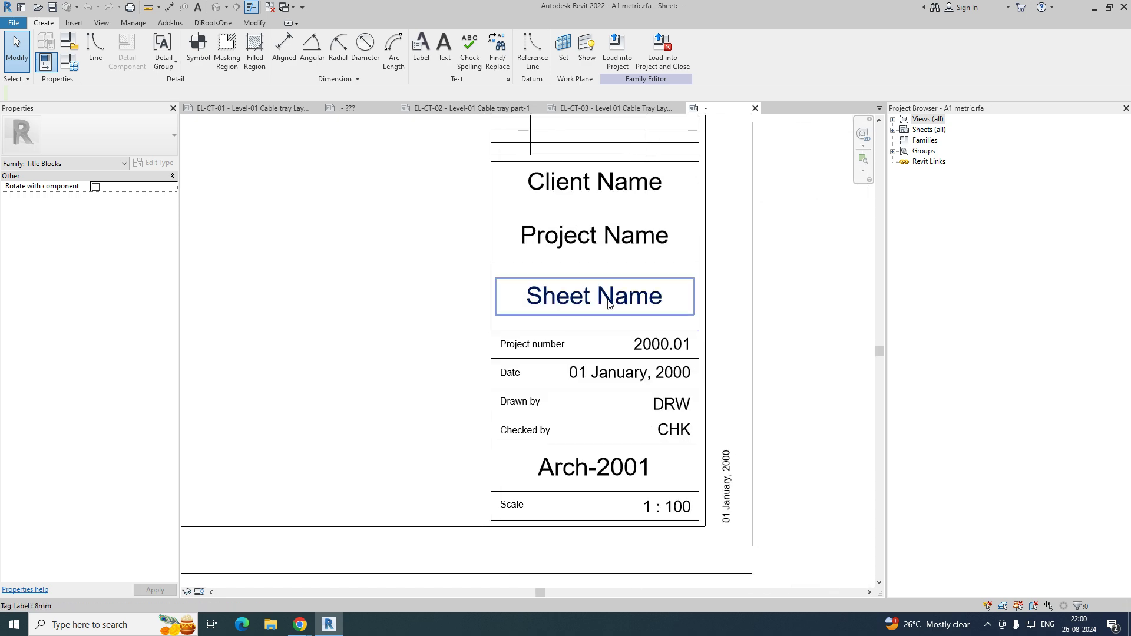
click(617, 297)
click(137, 136)
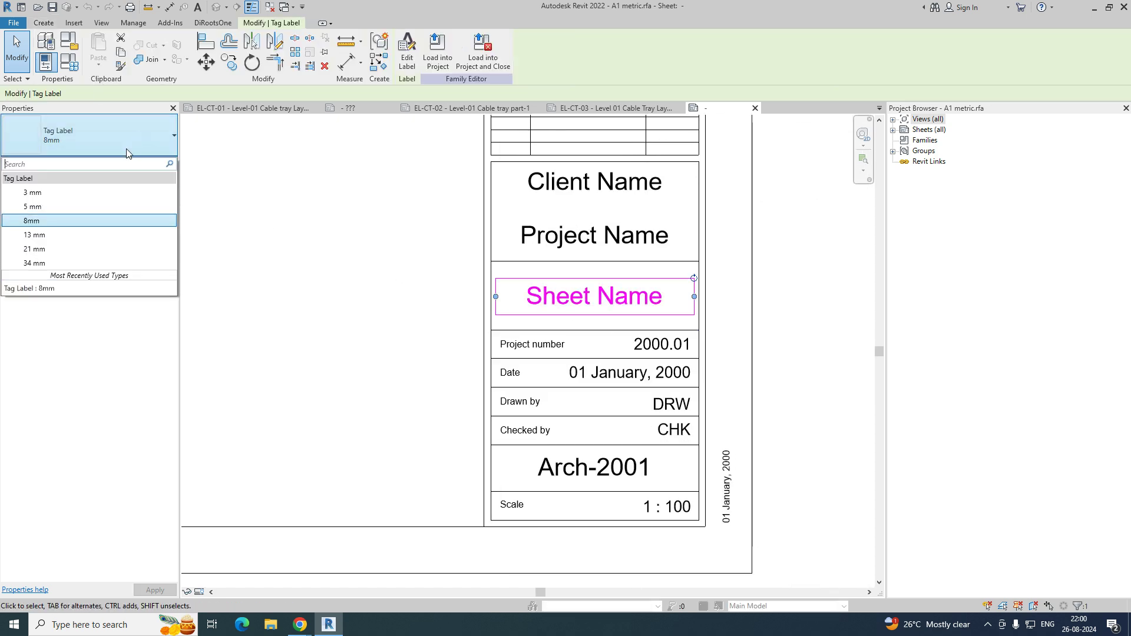
click(48, 204)
click(312, 366)
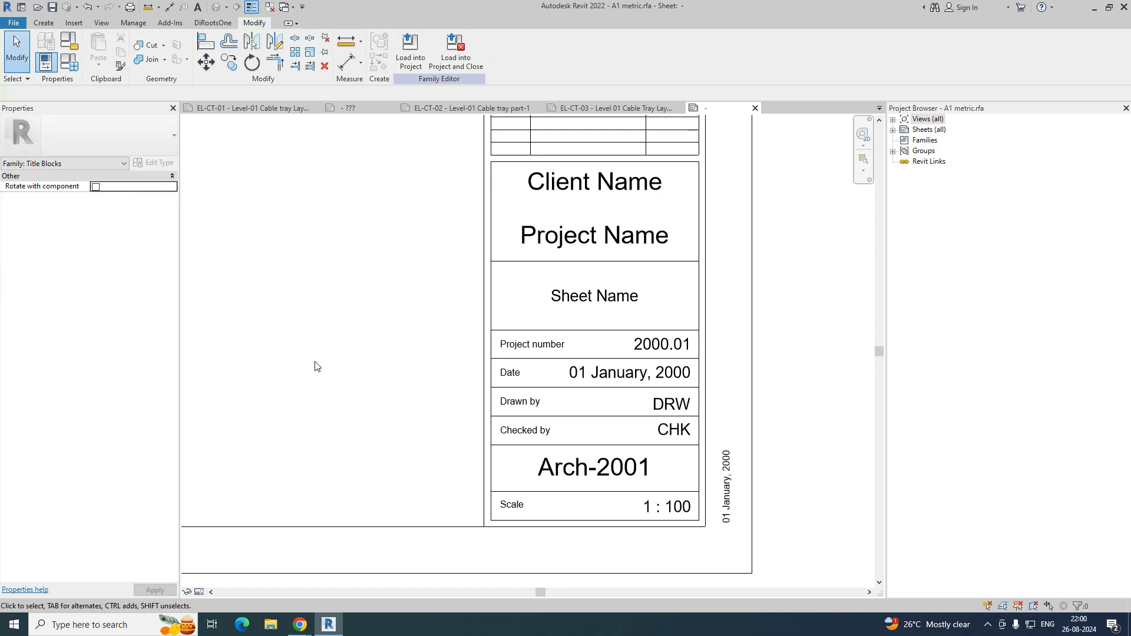
Load the edited A1 metric title block into the electrical project, overwriting the existing family.
click(411, 53)
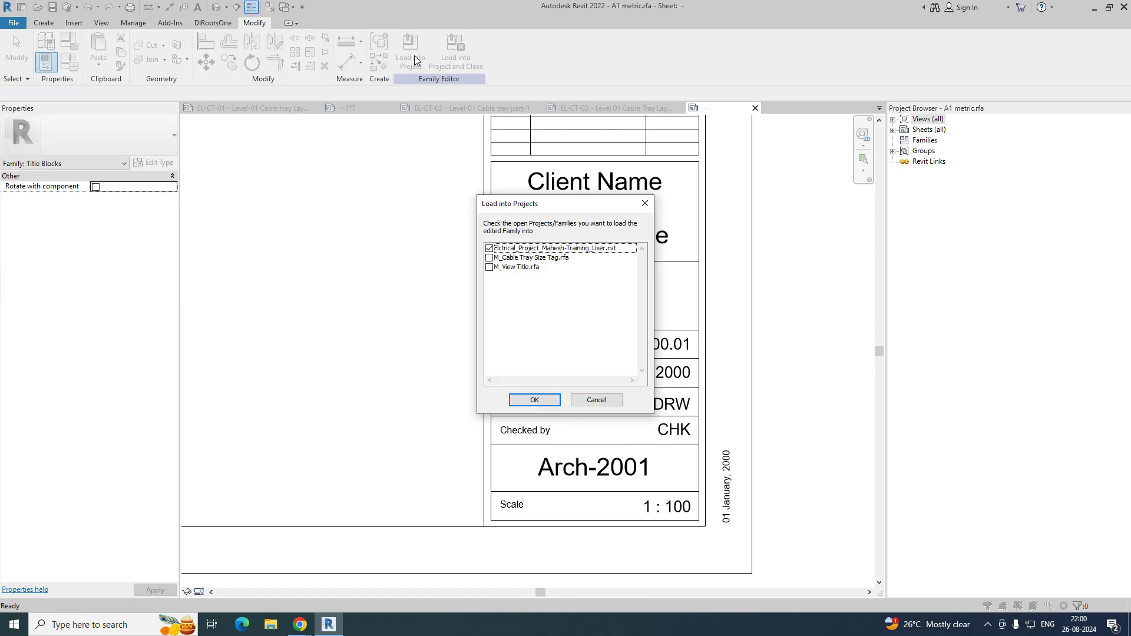
click(533, 400)
click(545, 305)
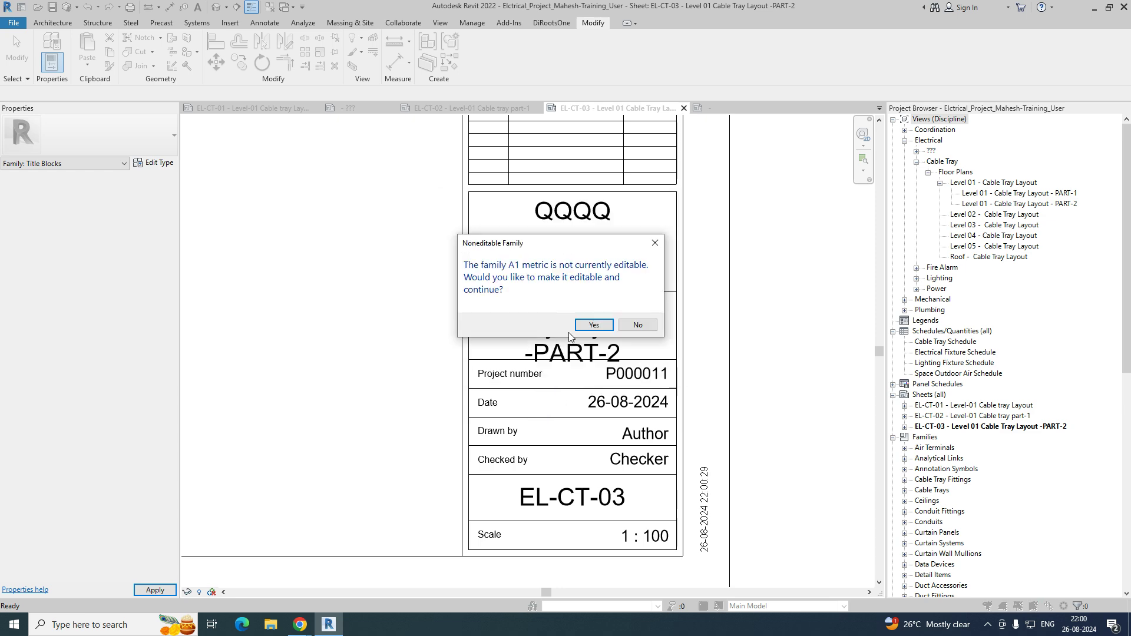
click(586, 329)
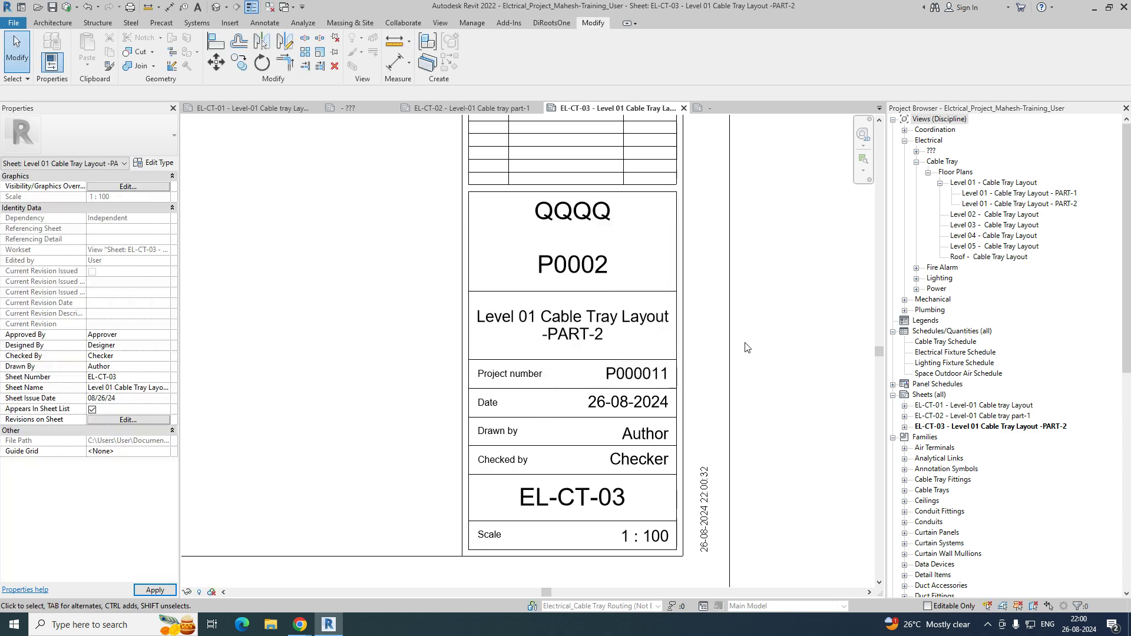
Inspect sheet EL-CT-03's cable tray plan and resized title block name.
scroll(613, 351, down, 4)
middle_drag(507, 377, 711, 416)
middle_click(711, 417)
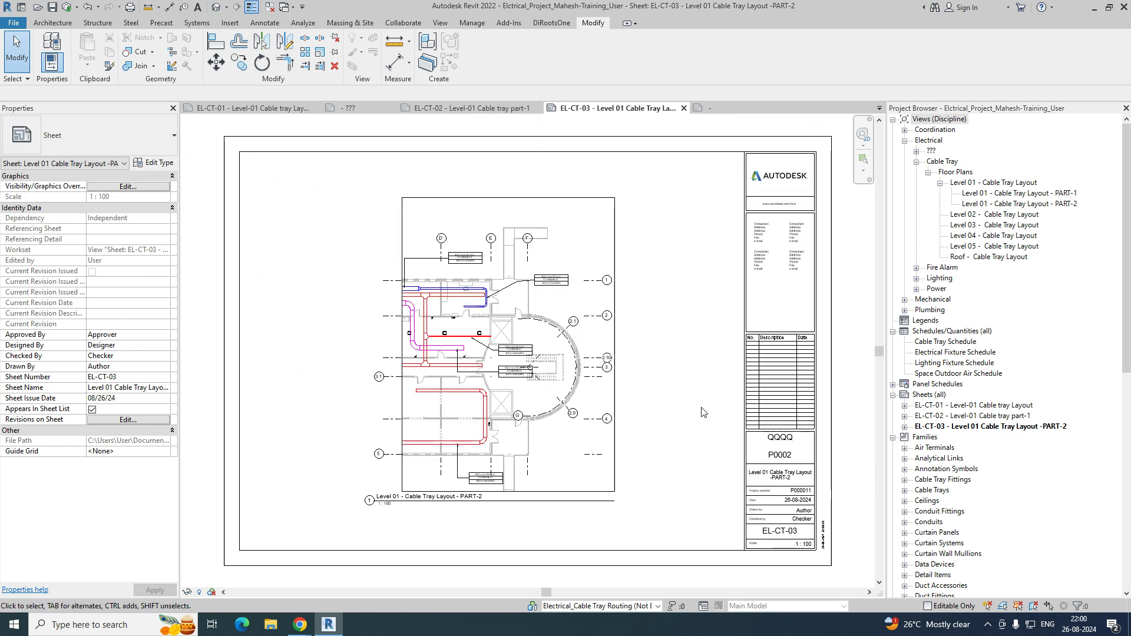
scroll(790, 500, up, 1)
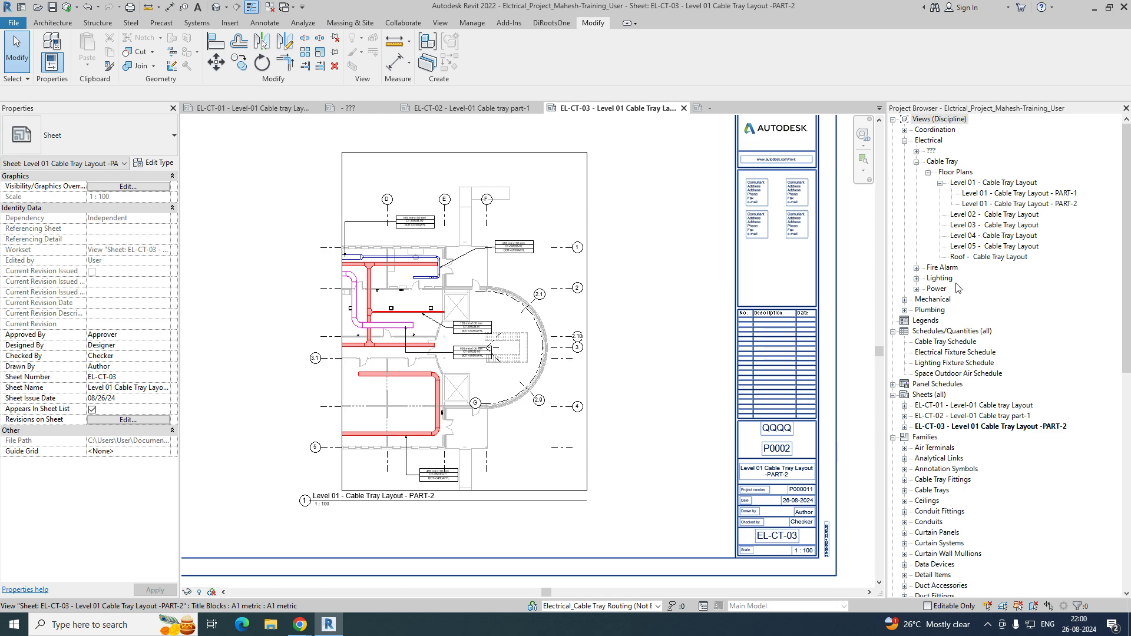
click(997, 196)
click(668, 306)
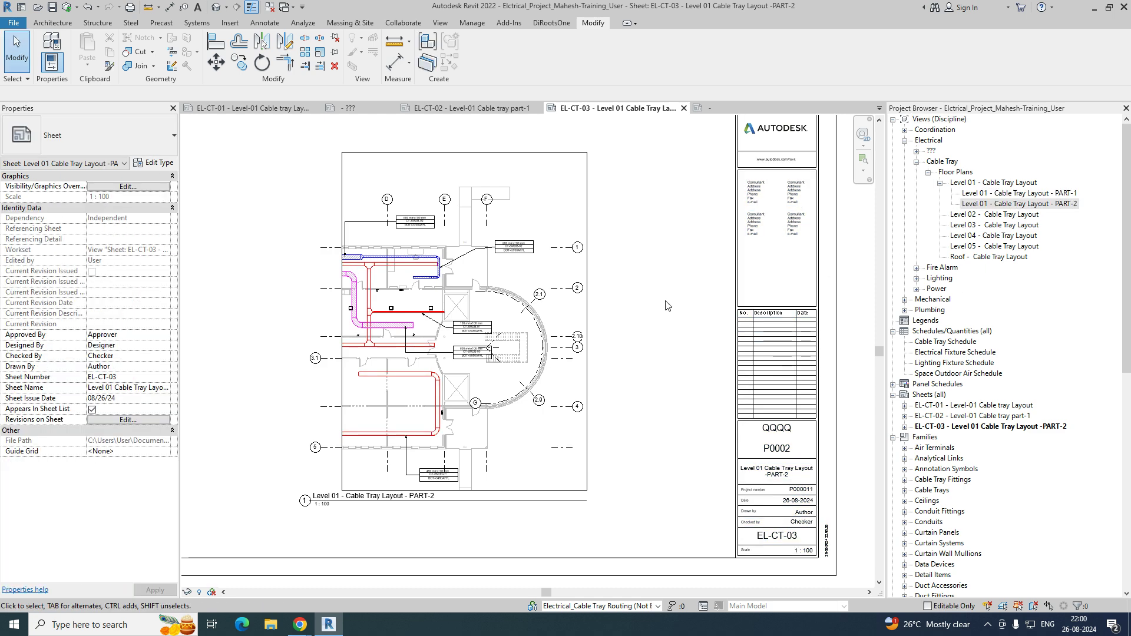
Zoom sheet EL-CT-03 to fit, then switch to sheet EL-CT-01.
scroll(454, 387, up, 3)
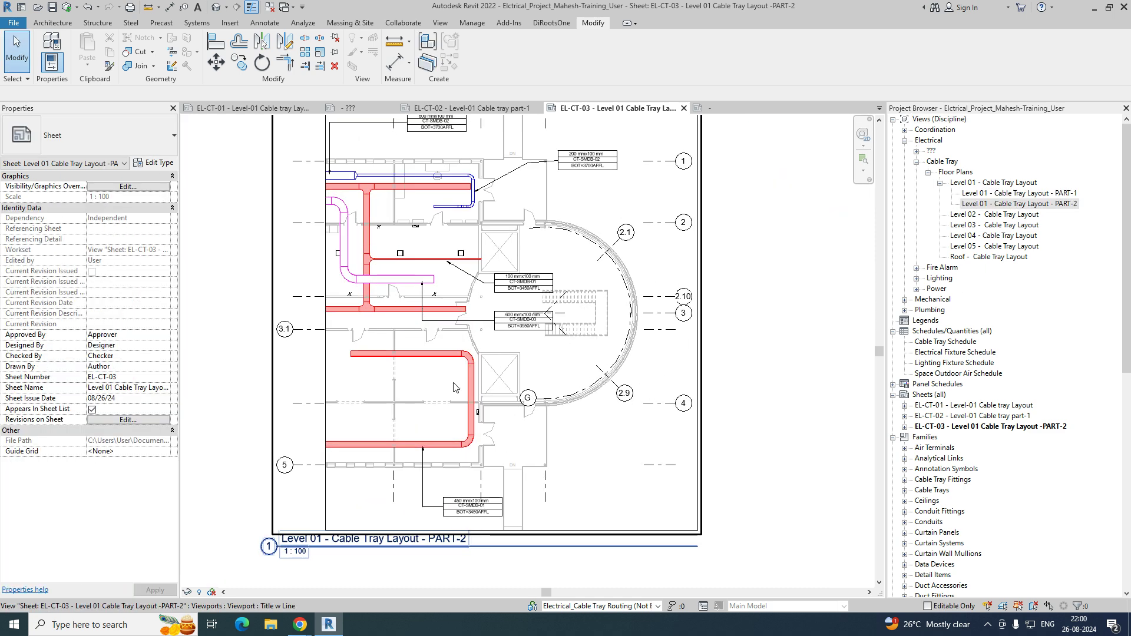
scroll(439, 386, down, 5)
middle_click(439, 386)
middle_click(439, 386)
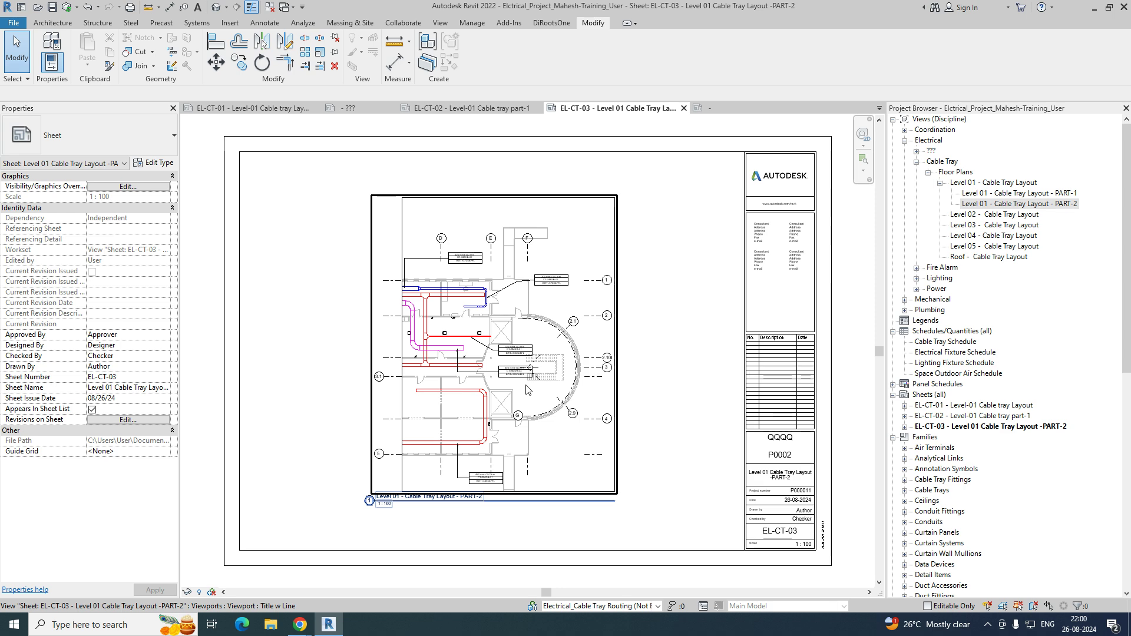
click(253, 108)
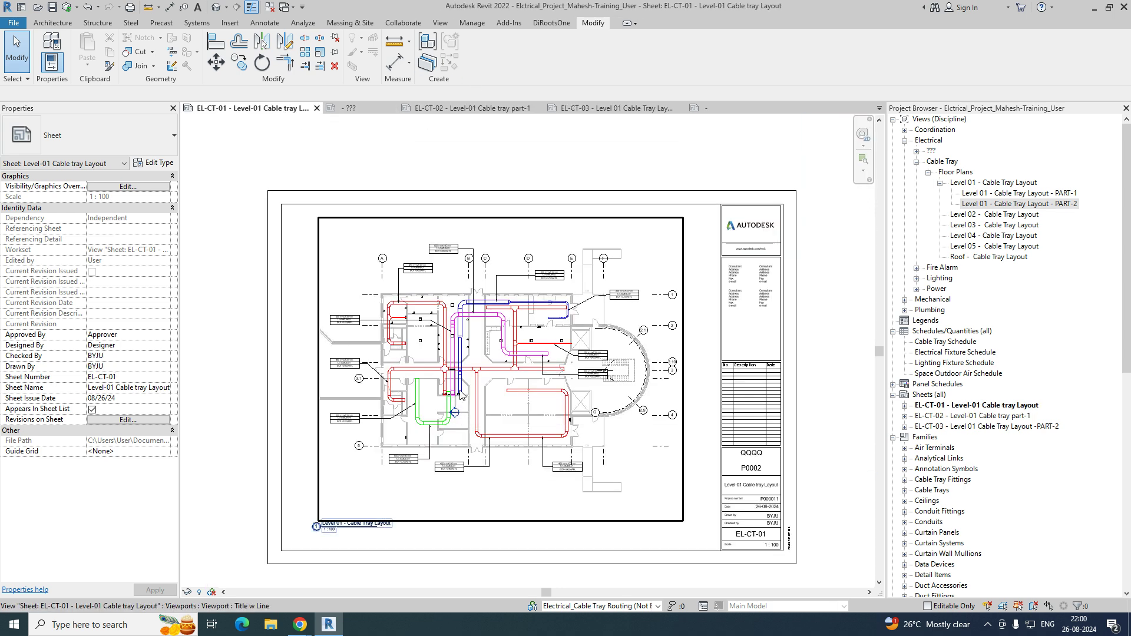
mouse_move(300, 625)
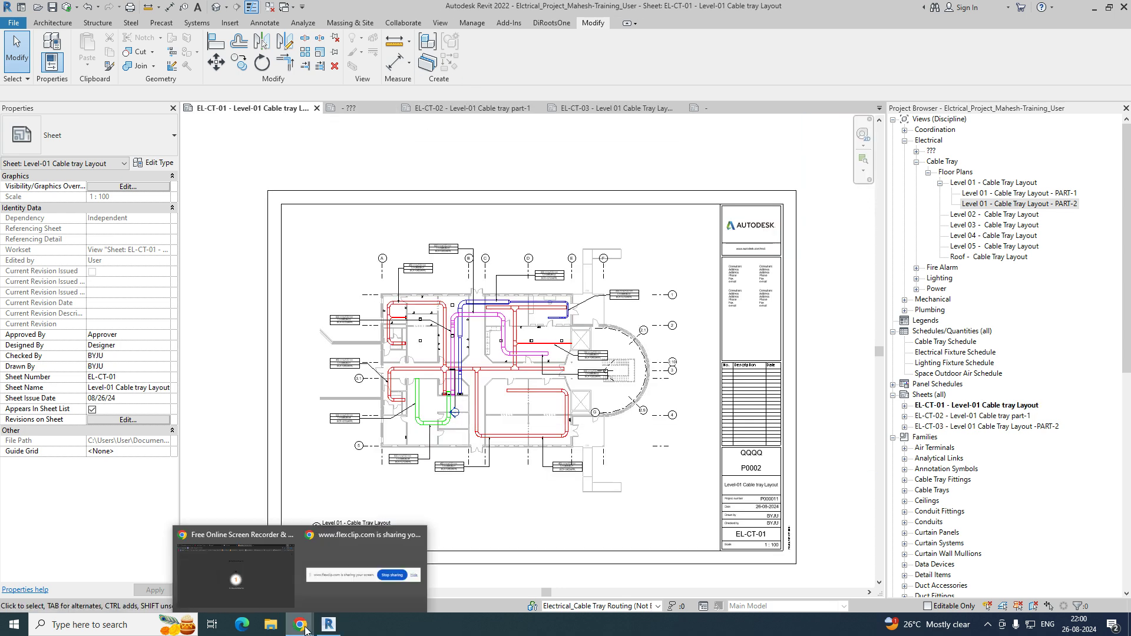